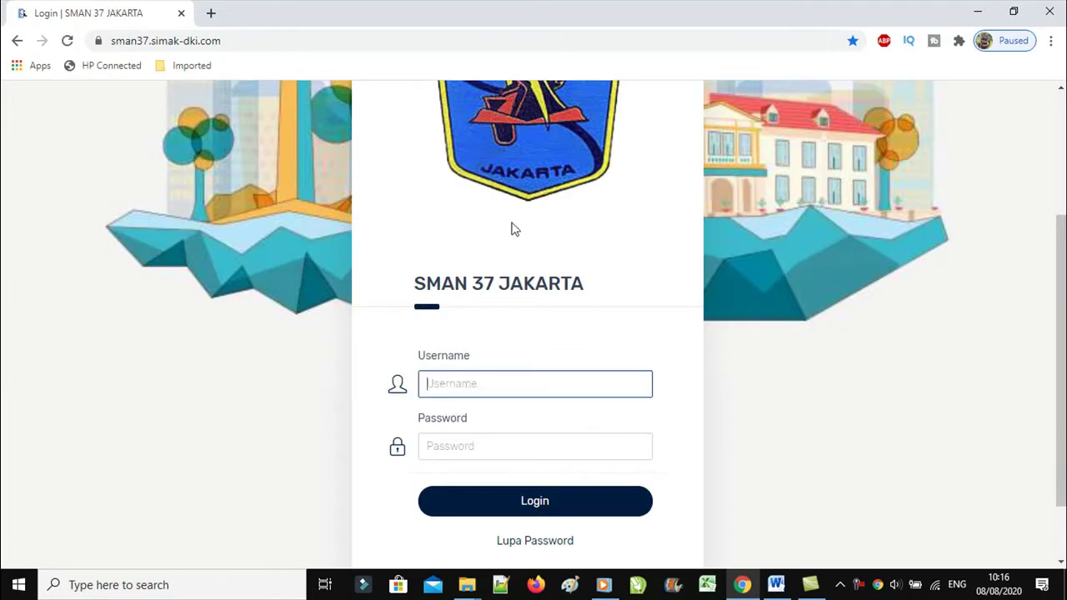
Log in to the SMAN 37 Jakarta site with the teacher's username and account password.
scroll(488, 358, "down", 1)
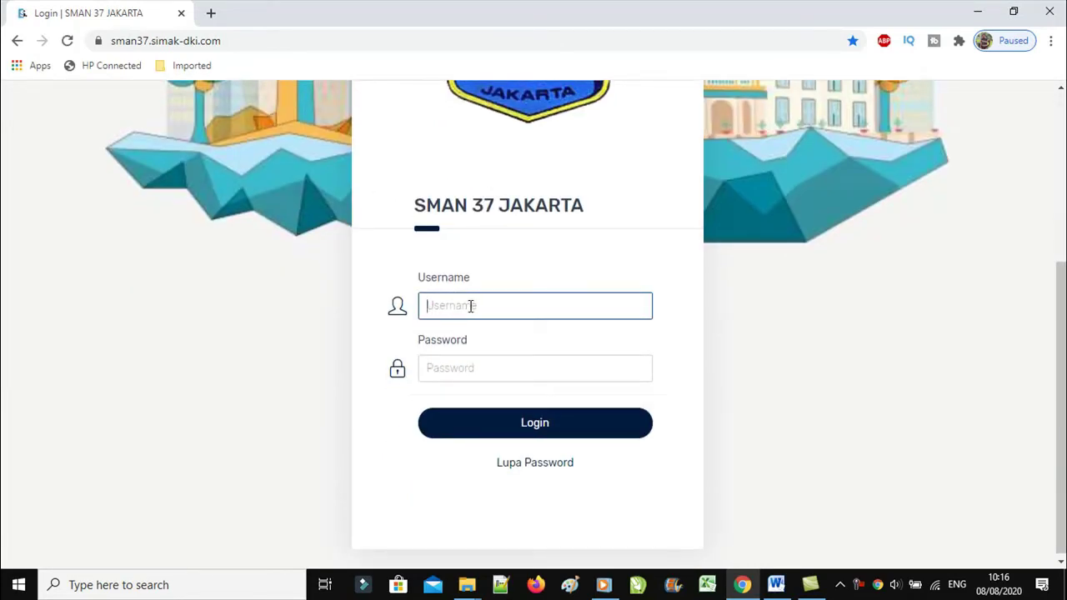
left_click(530, 369)
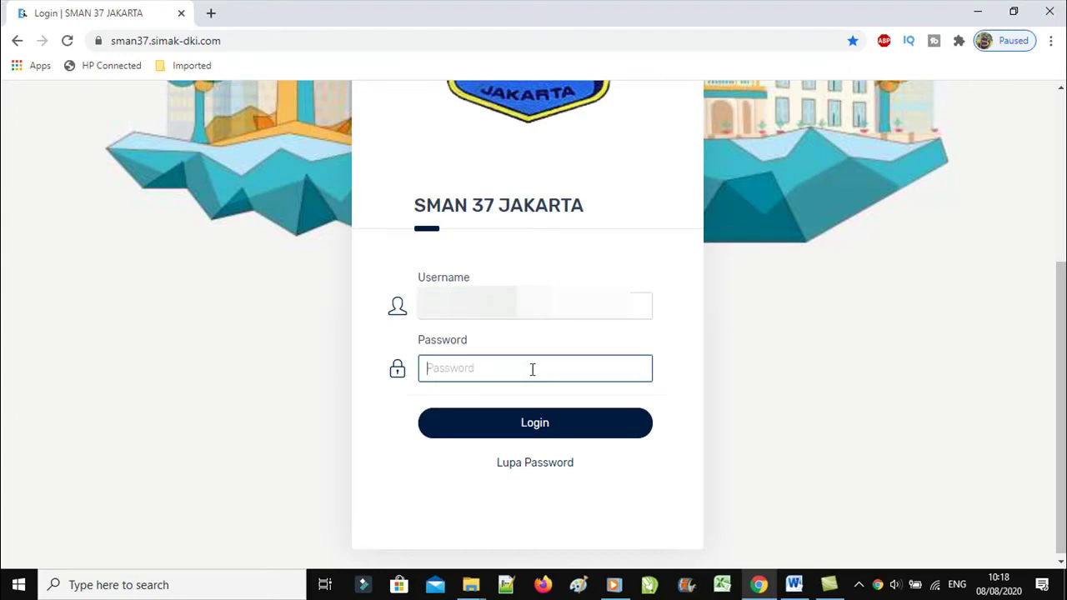
type("••••••••••")
left_click(542, 424)
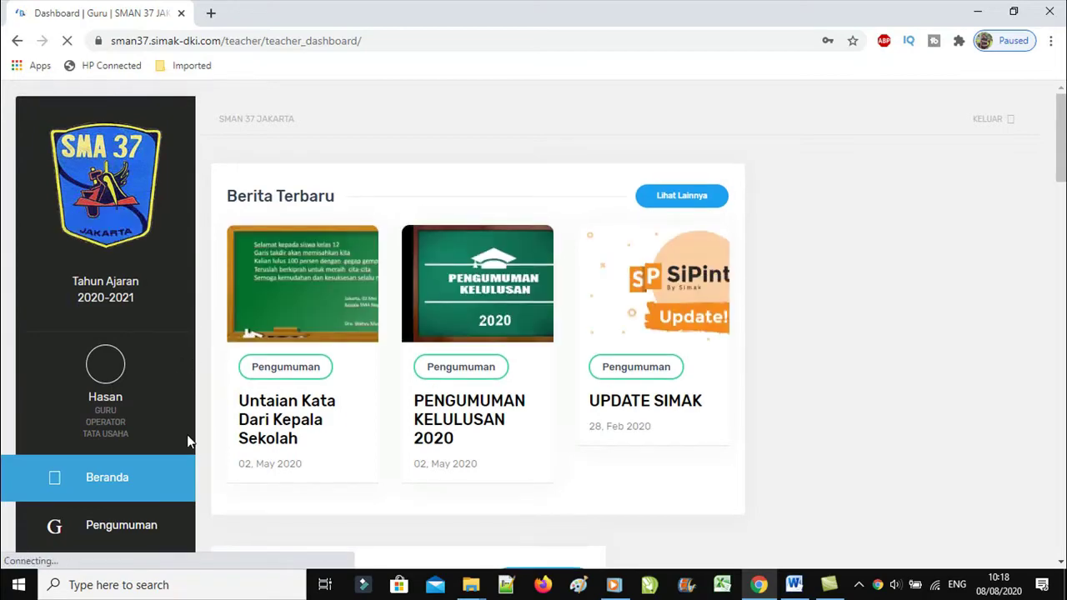
Open the Pelaksanaan page of the teacher section (Menu Guru) to reach the online exams.
scroll(187, 437, "down", 3)
scroll(185, 385, "down", 2)
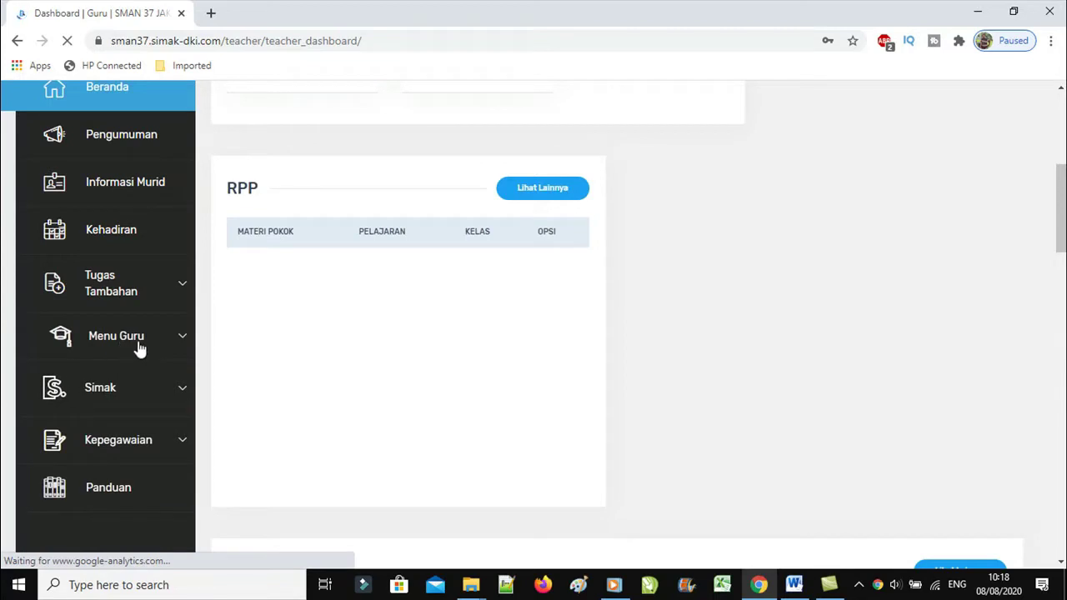
left_click(181, 347)
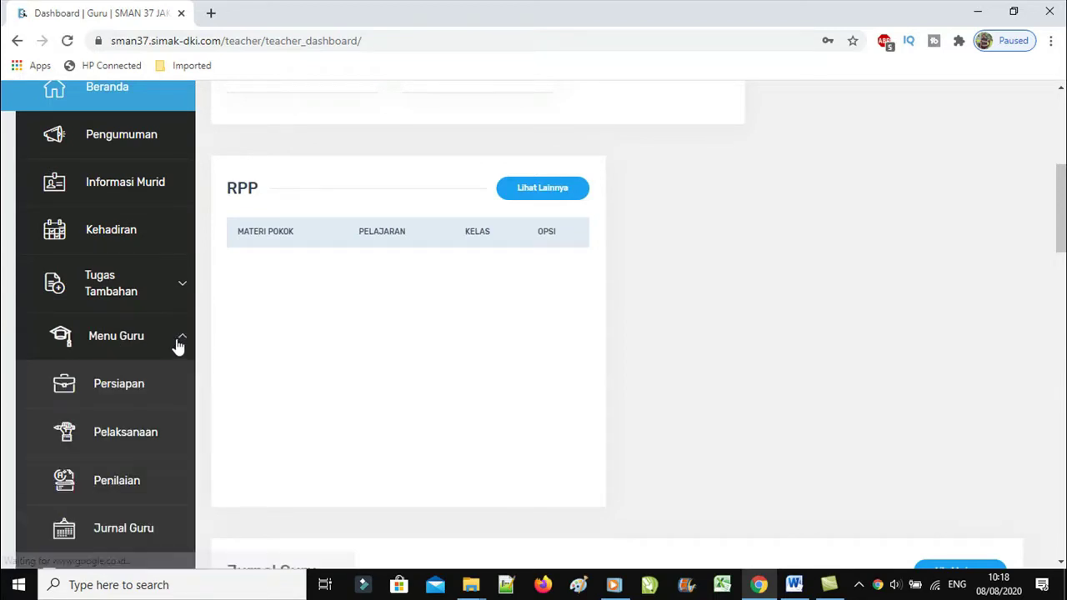
left_click(131, 440)
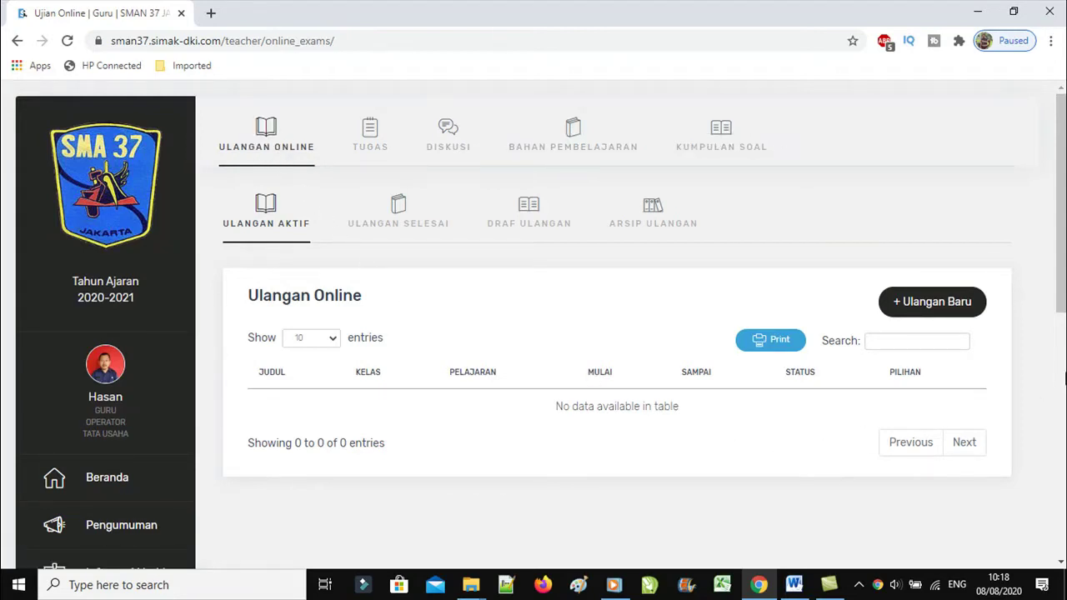
Start a new online exam (Ulangan Baru) for Kelas X, Rombel IPS 1 and the subject Informatika.
left_click(937, 307)
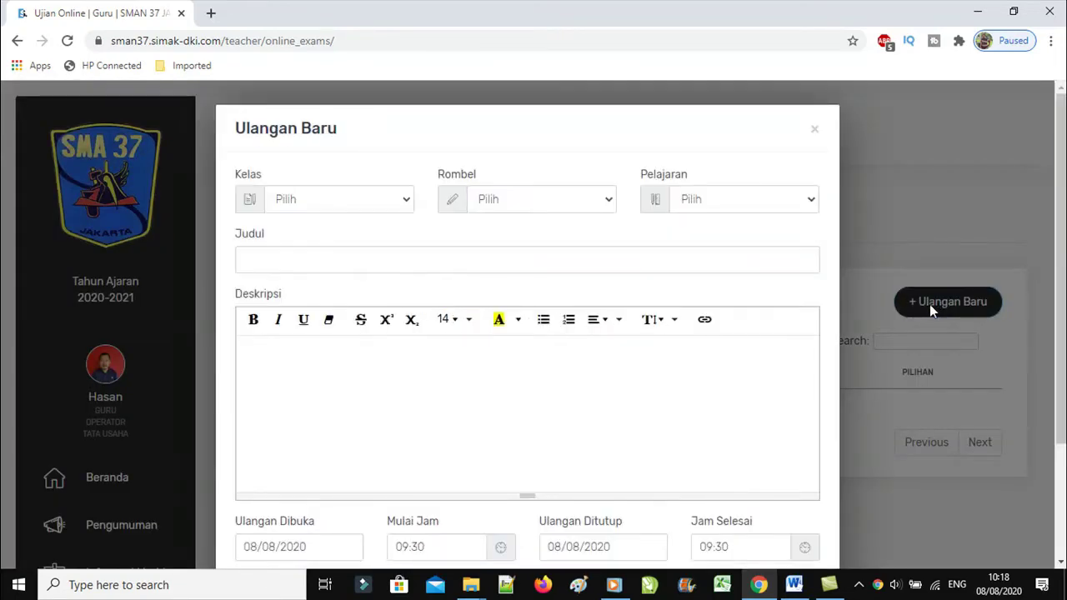
left_click(374, 207)
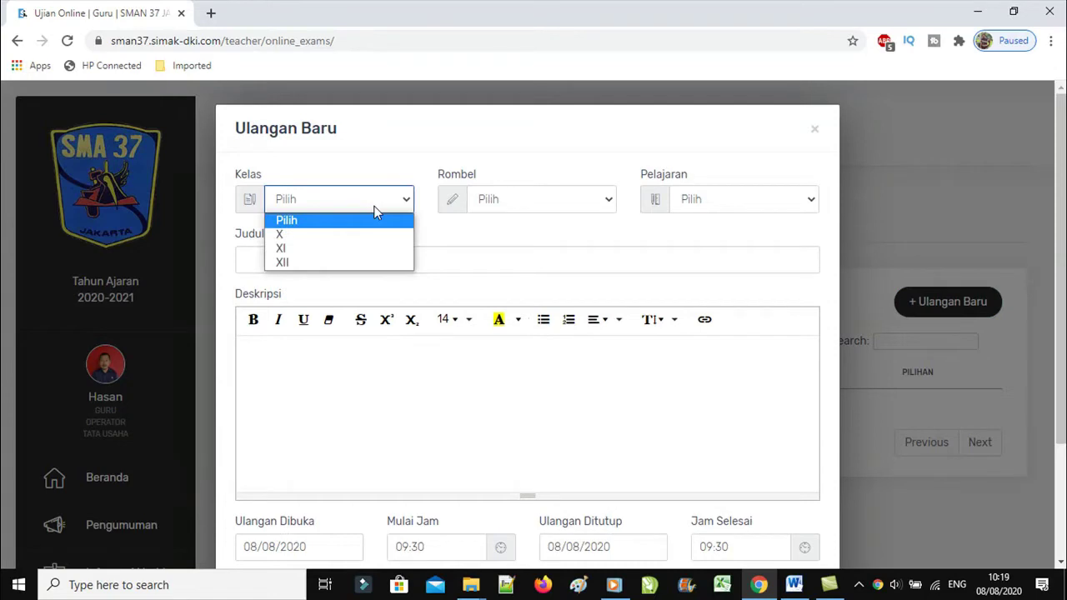
left_click(323, 236)
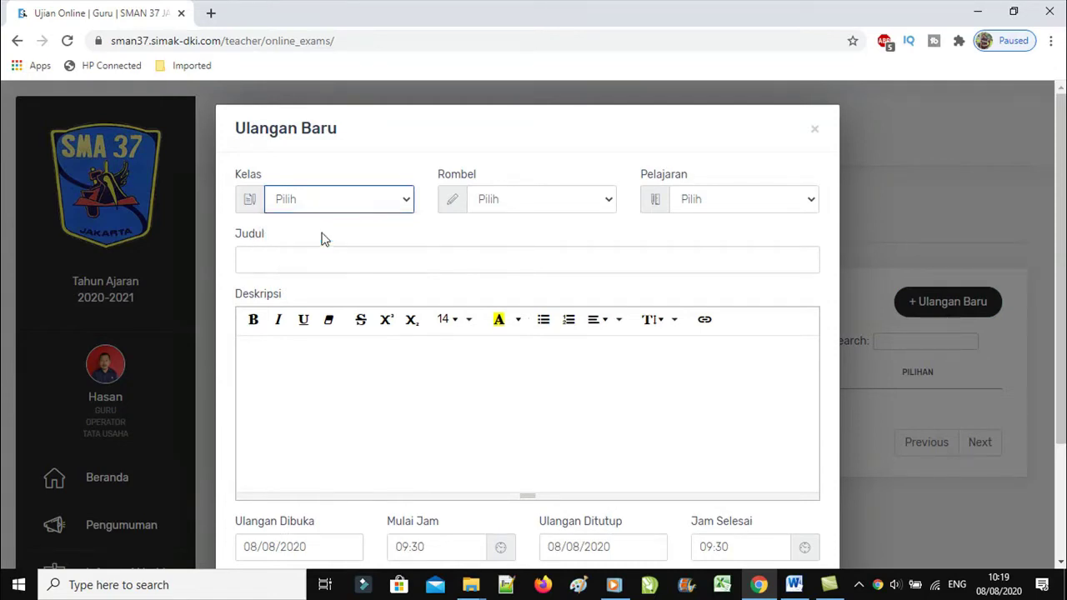
left_click(527, 208)
left_click(512, 233)
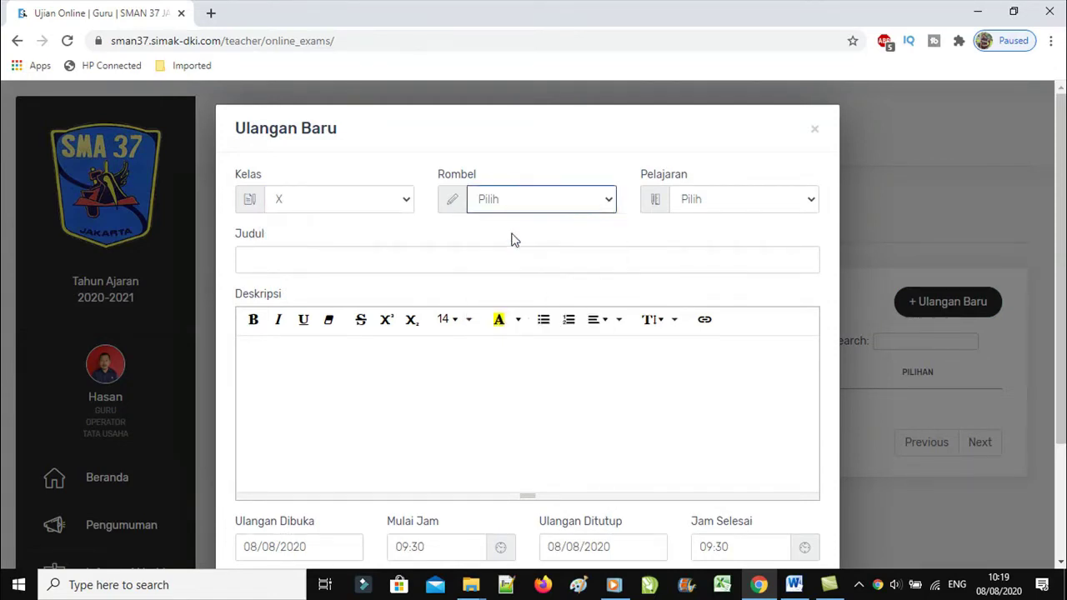
Give the new exam the title "ULANGAN HARIAN-1 SEMESTER GANJIL".
left_click(403, 255)
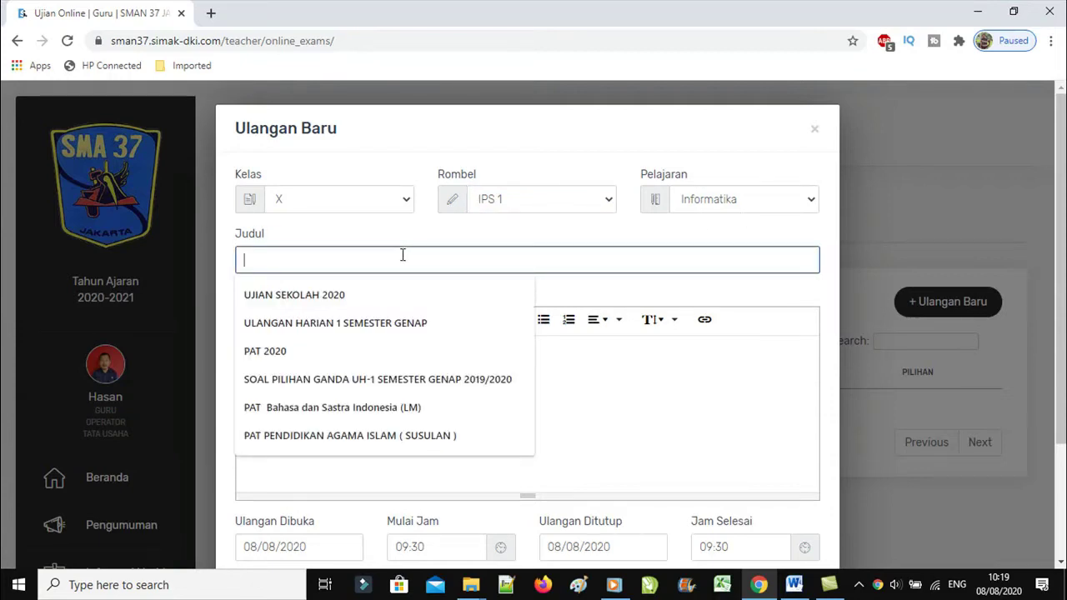
type("U")
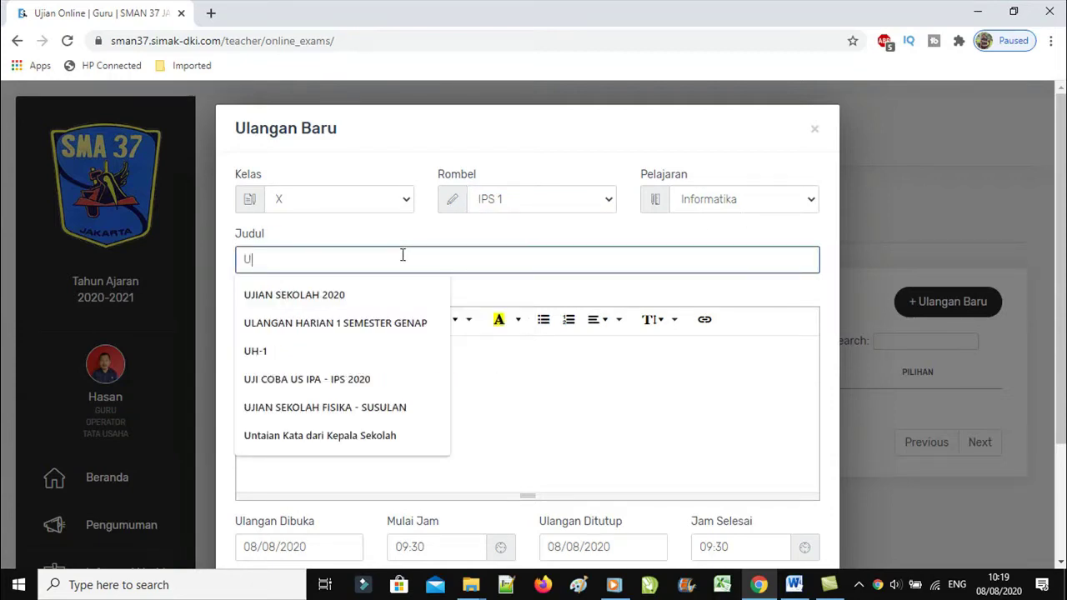
type("L")
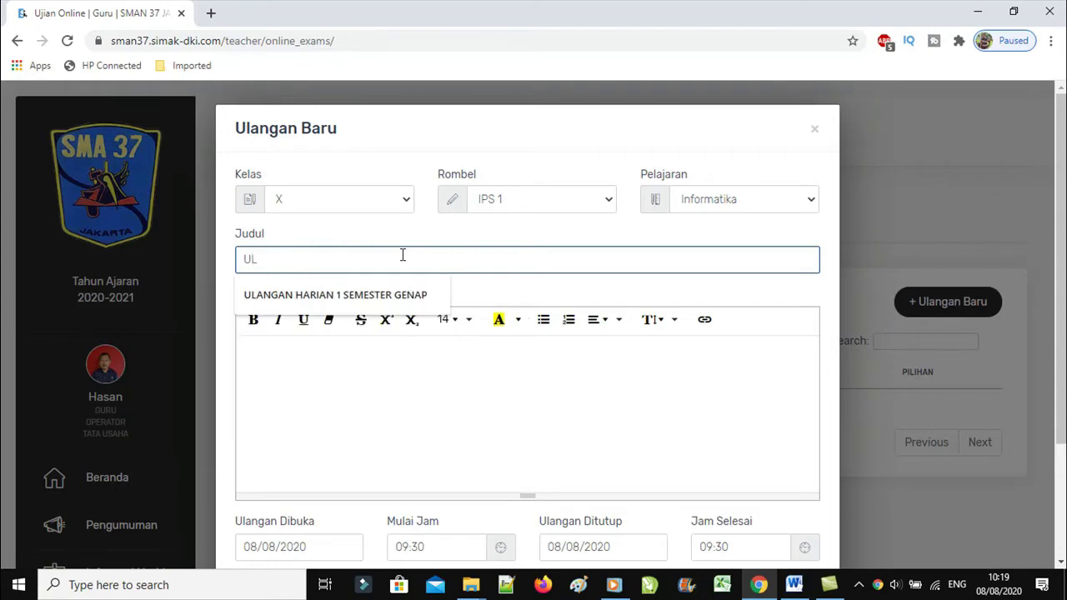
type("S")
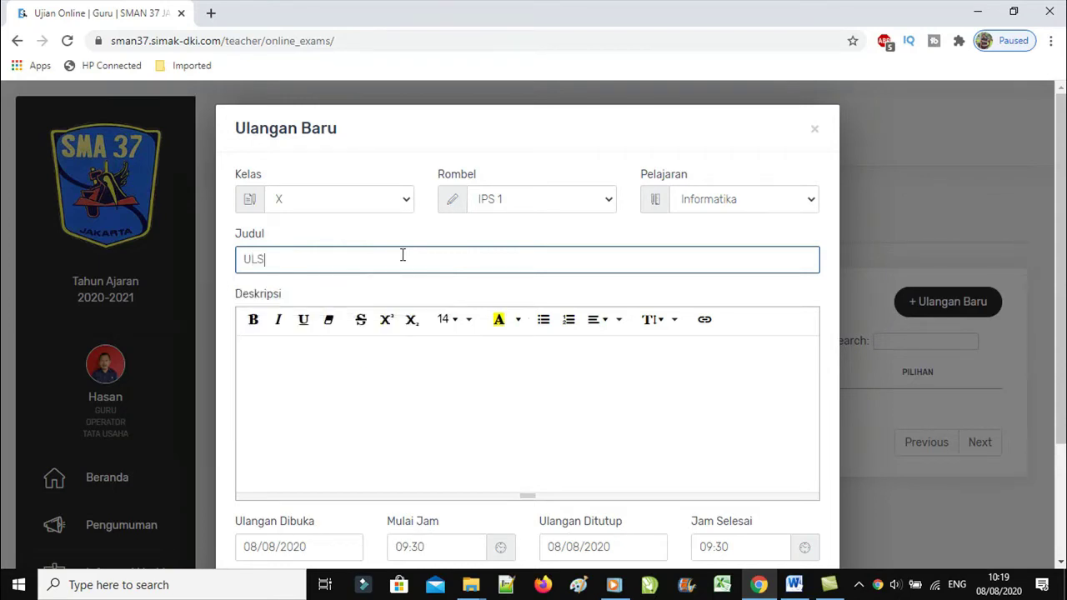
key("BackSpace")
type("ANG")
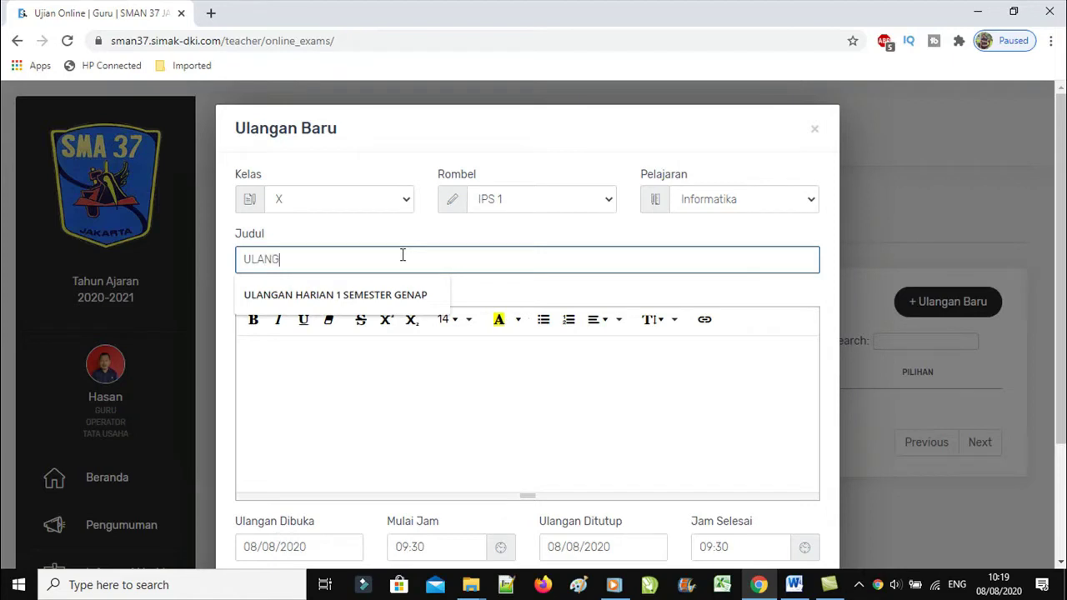
type("AN HARIAN")
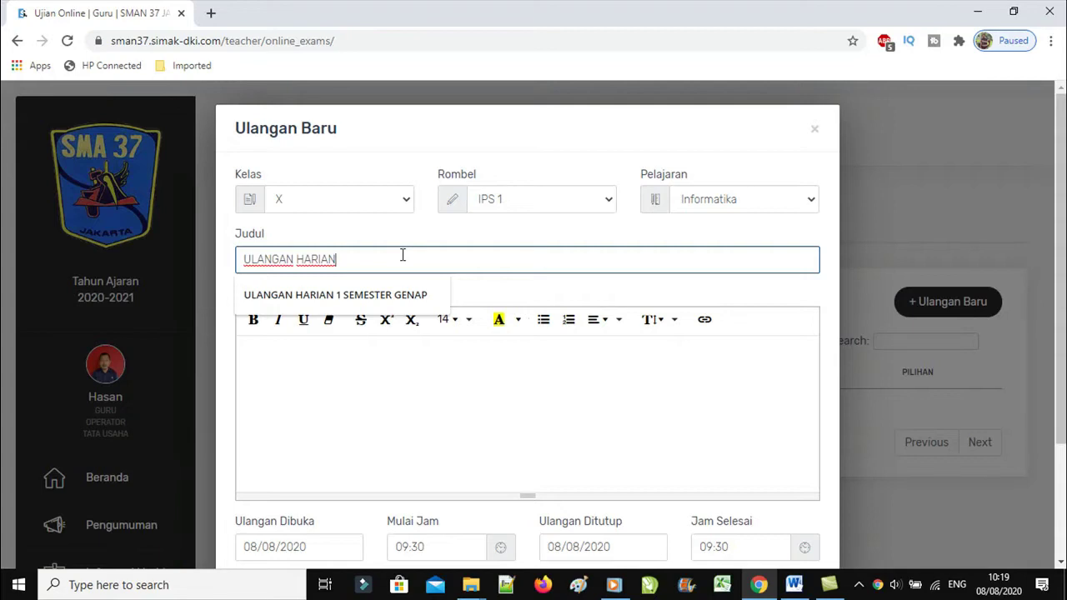
type("-1 SEMESTER GANJIL")
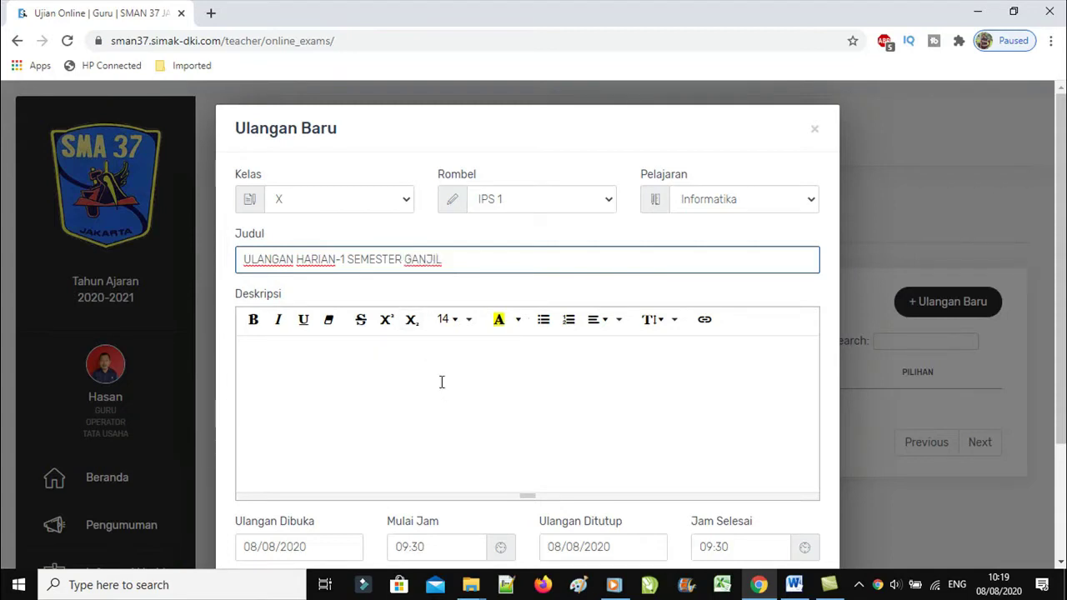
Enter the exam description "Pilihlah jawaban yang paling tepat !".
left_click(378, 385)
scroll(560, 402, "down", 1)
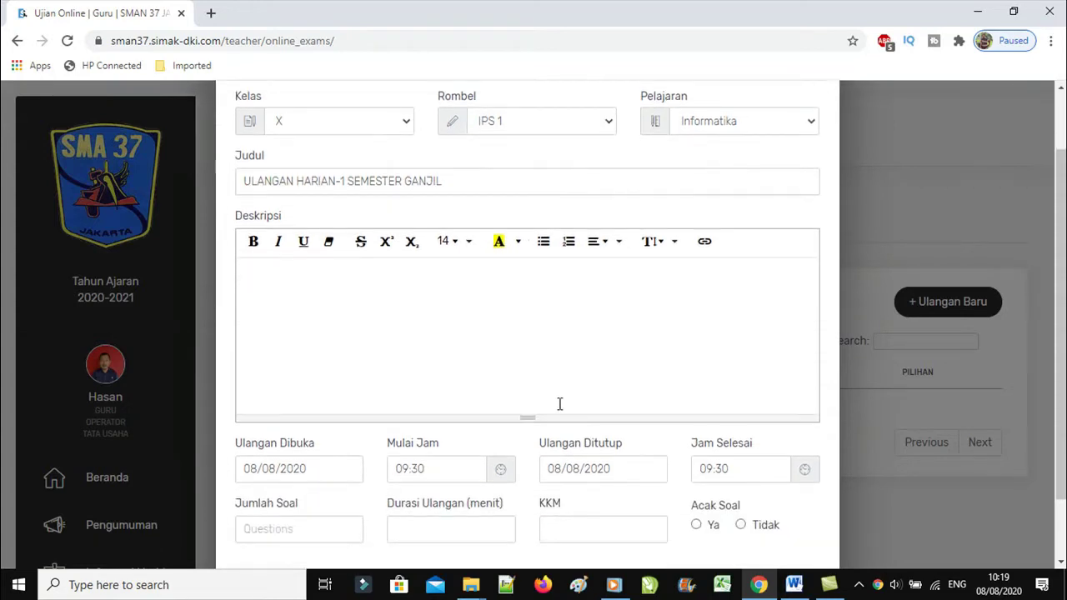
type("pILIH")
key("BackSpace")
key("BackSpace")
key("BackSpace")
type("Pilihlah jawa")
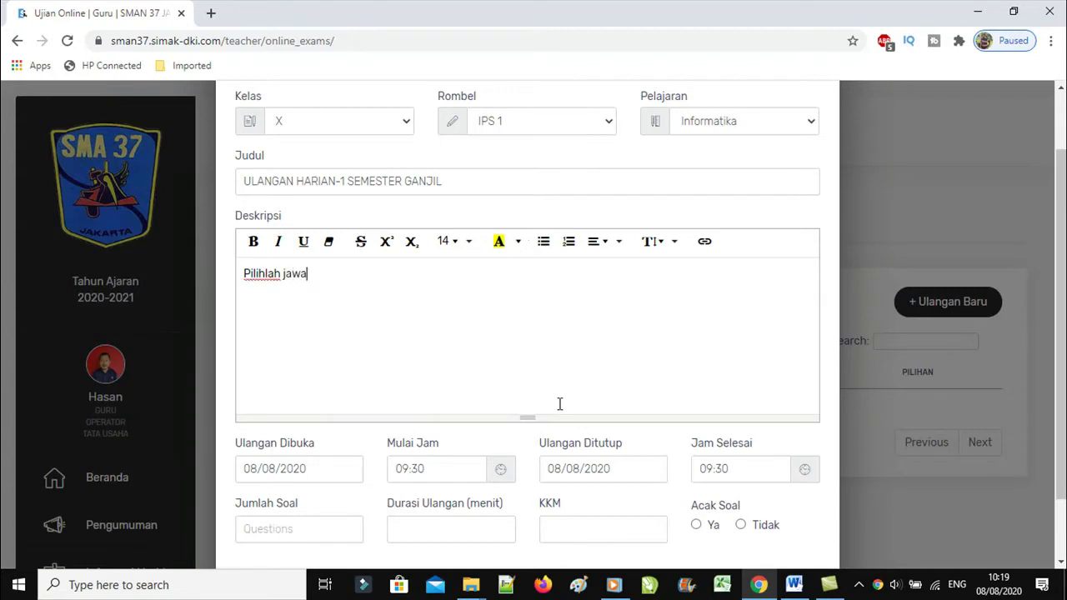
type("ban yang pa")
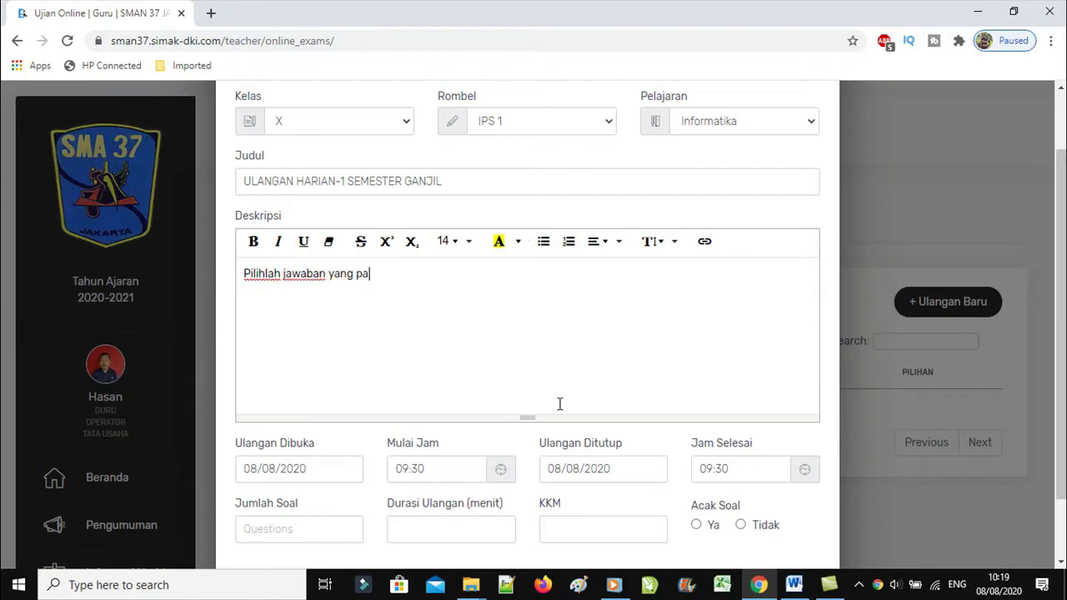
type("ling tepat !")
Set the exam's opening date to 08/10/2020 and its start time to 09:40.
scroll(459, 372, "down", 1)
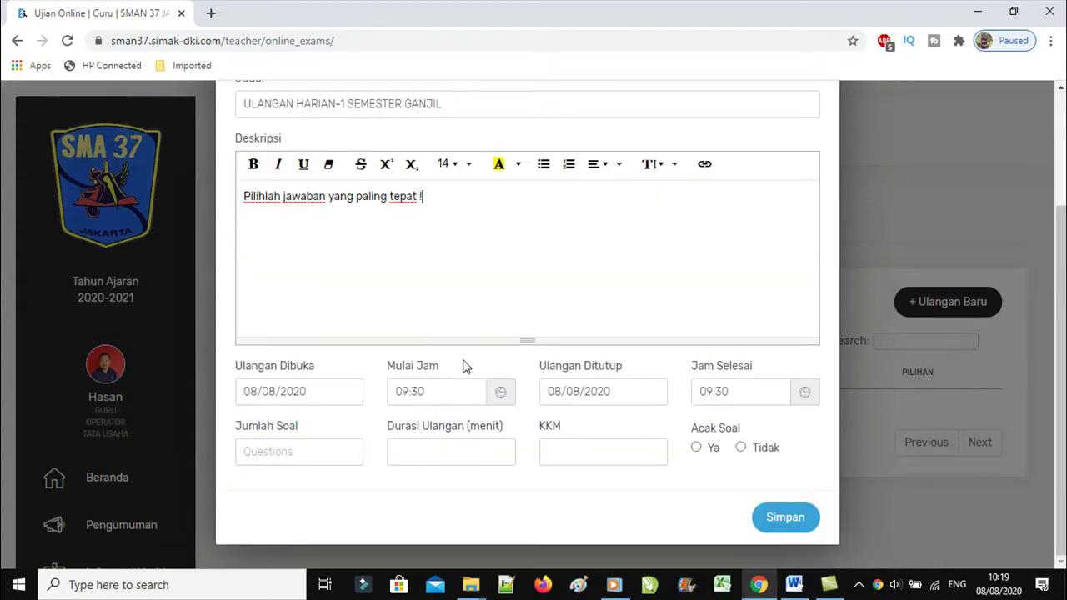
left_click(295, 392)
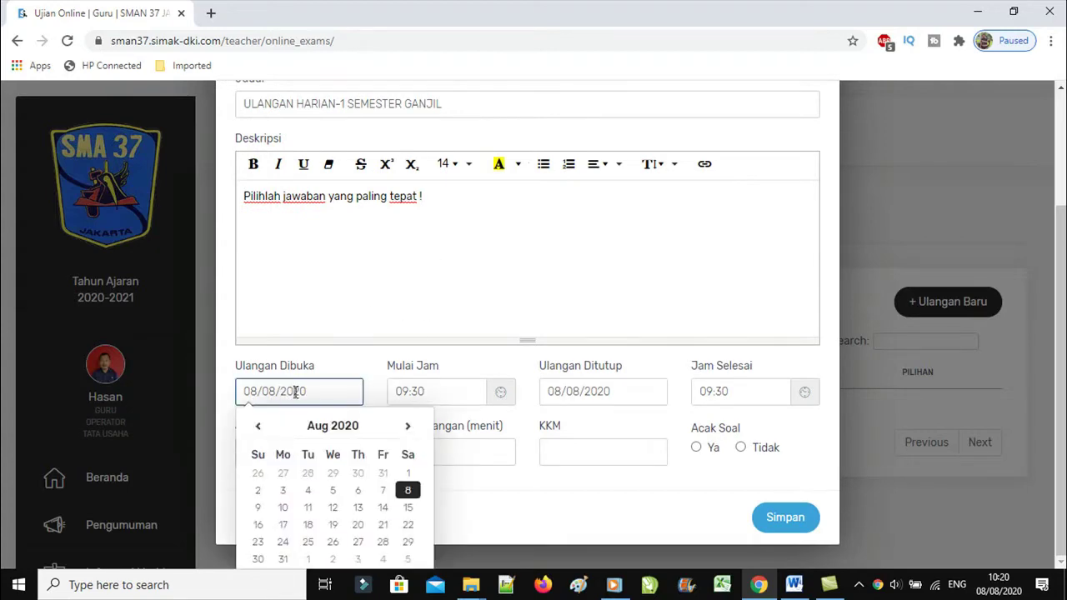
left_click(283, 510)
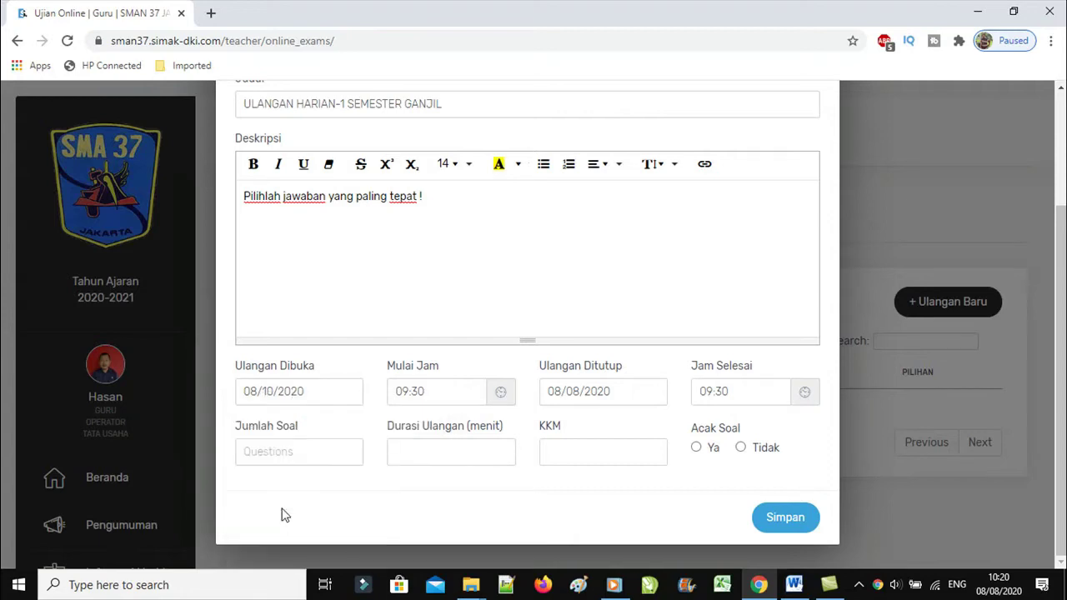
left_click(462, 395)
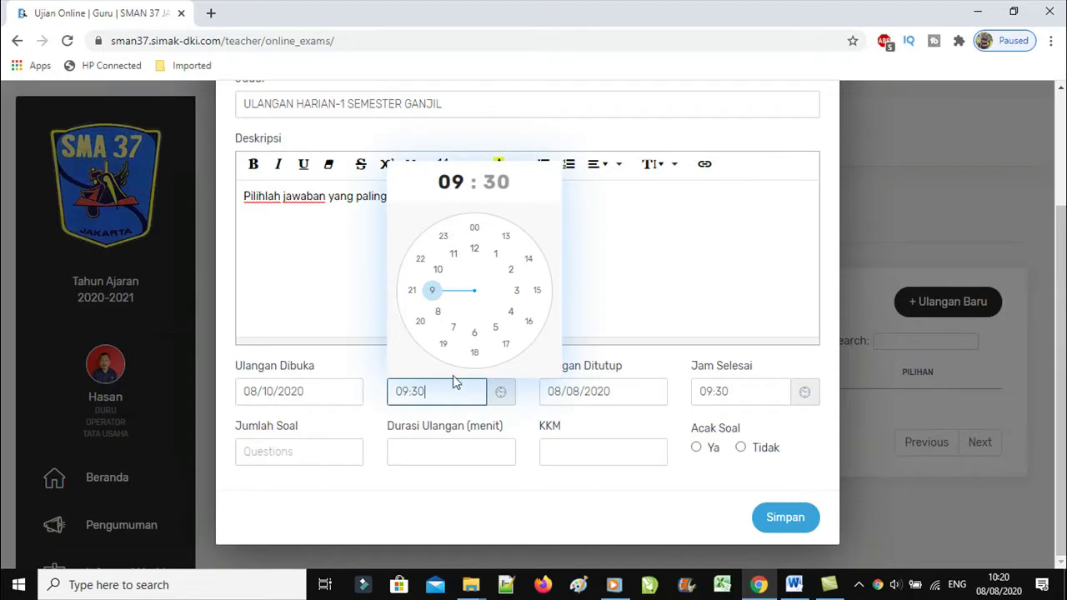
left_click(433, 293)
left_click(423, 332)
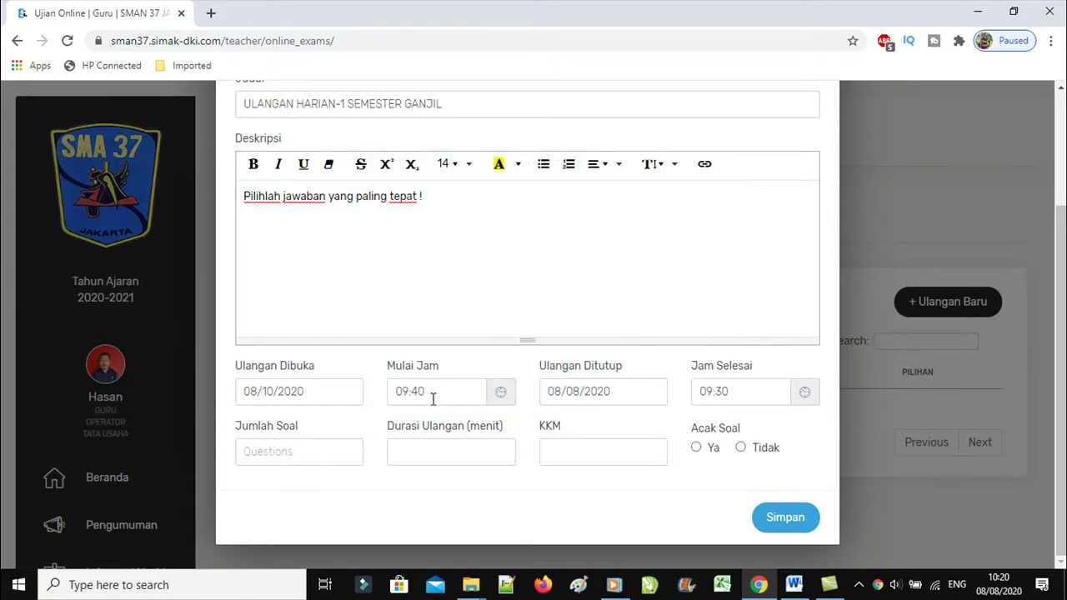
Set the exam's closing date to 08/10/2020 and its end time to 10:10.
left_click(606, 392)
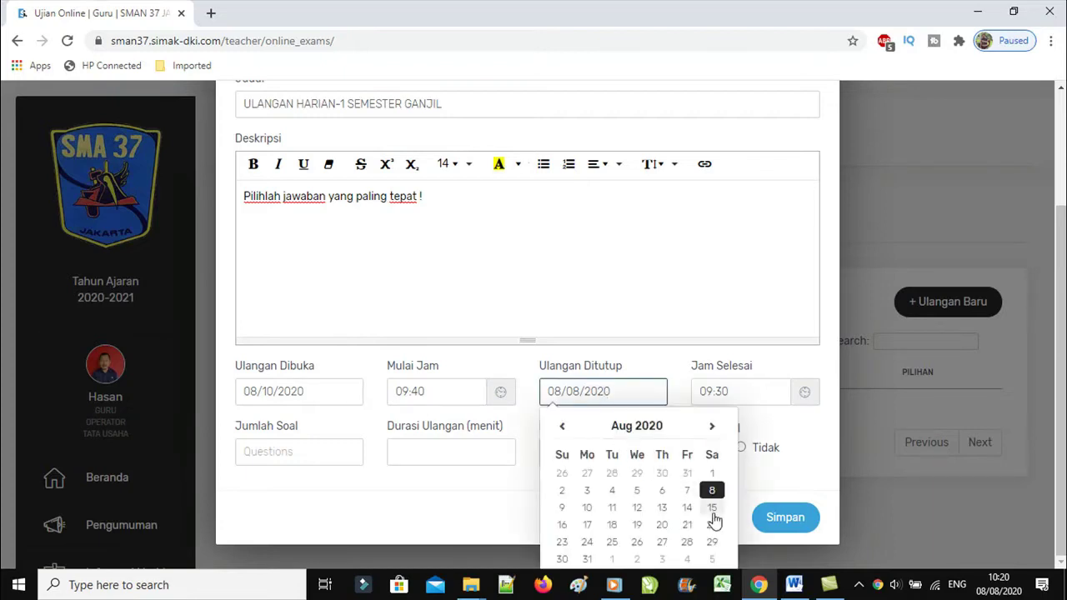
left_click(587, 508)
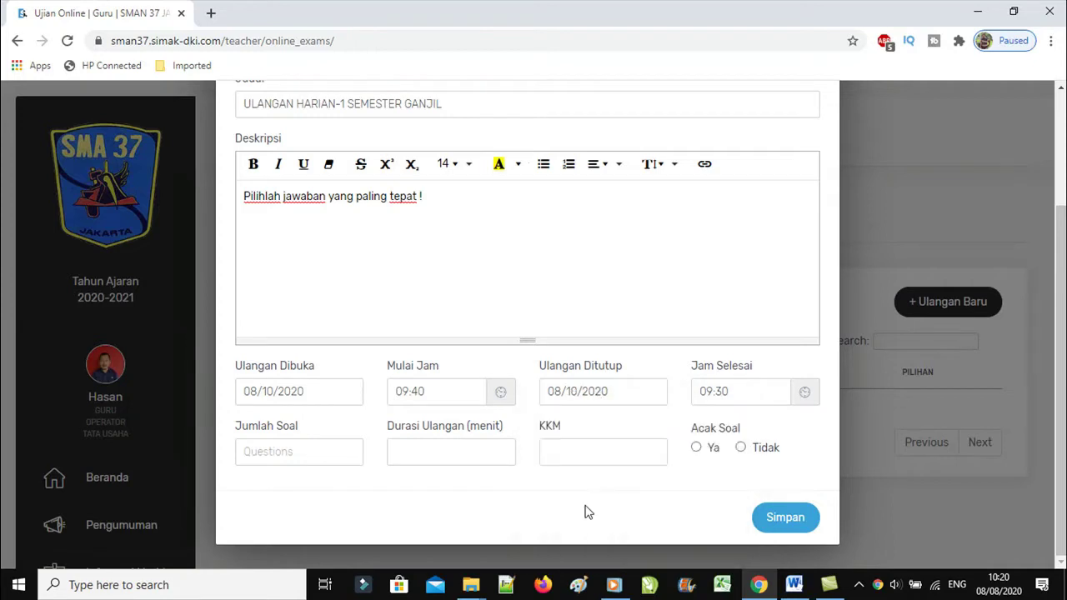
left_click(729, 392)
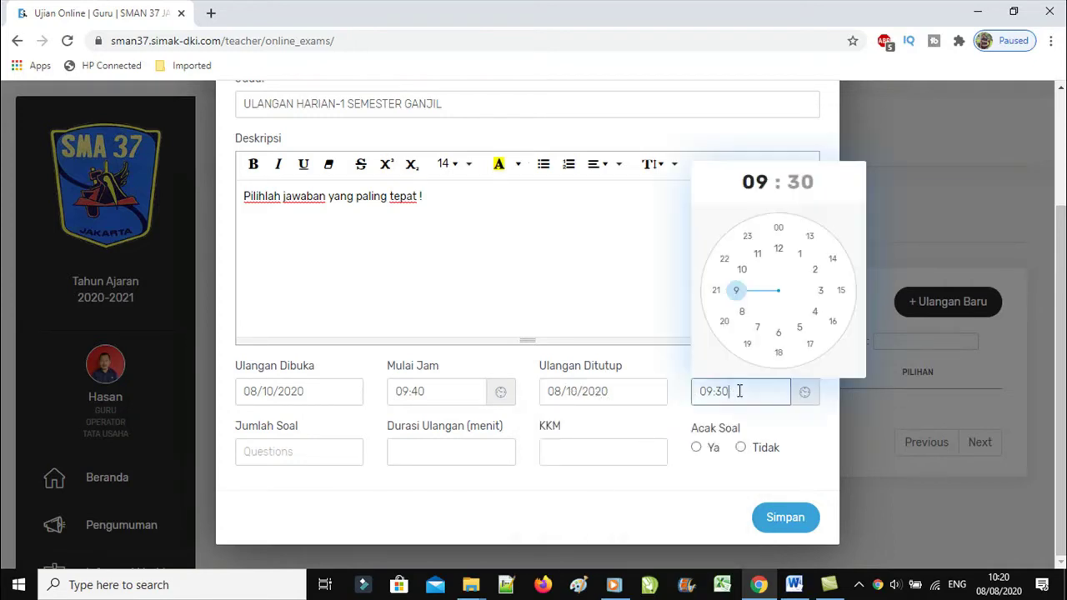
left_click(741, 270)
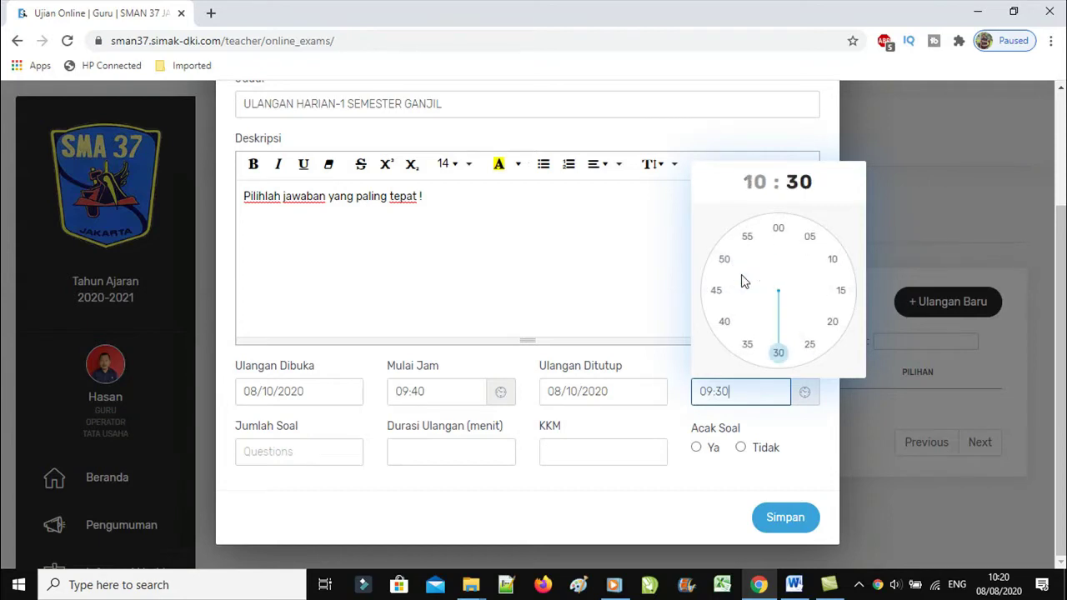
left_click(831, 259)
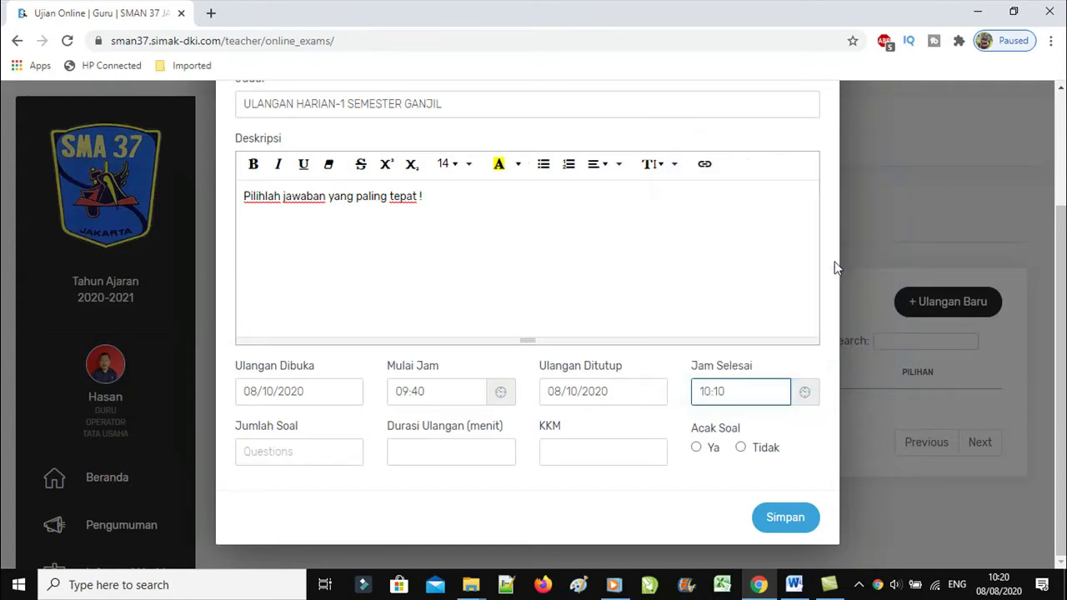
Set 10 questions, a duration of 30 minutes, KKM 75 and Acak Soal to Ya, and save the exam.
left_click(331, 453)
type("10")
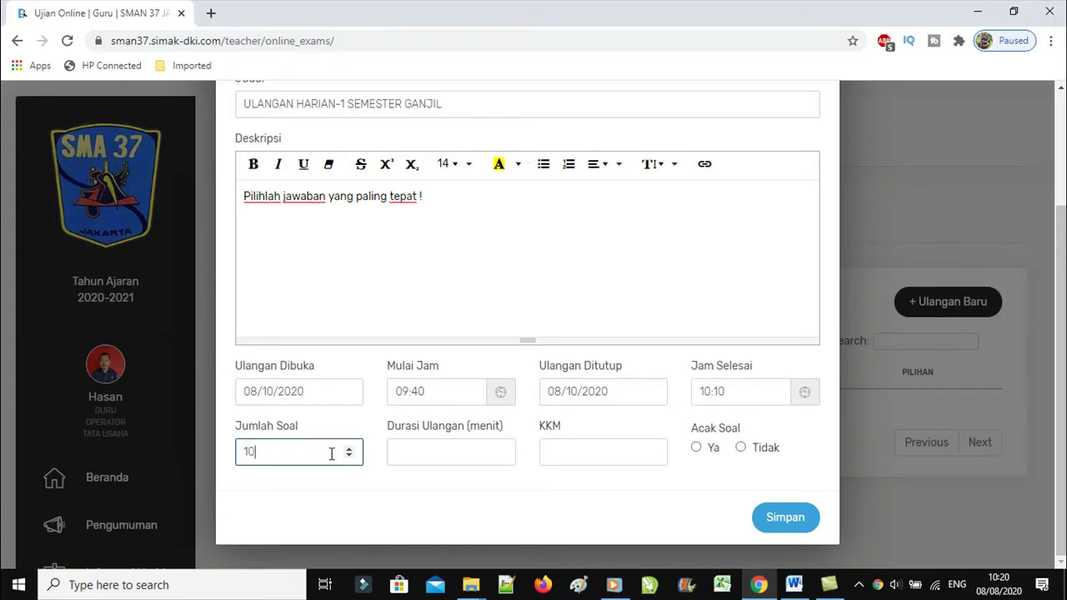
left_click(428, 448)
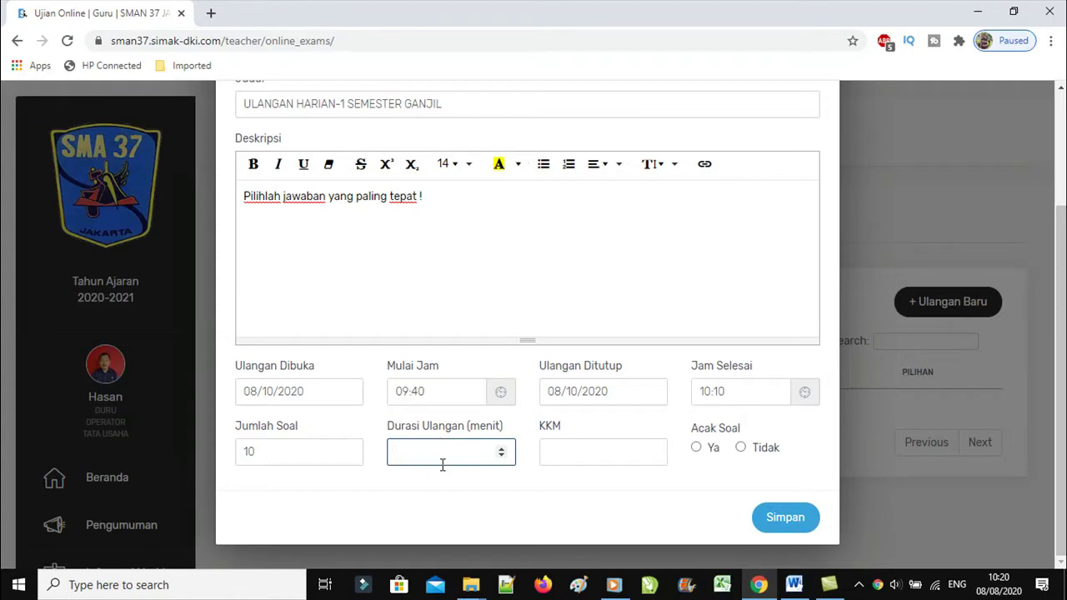
type("30")
left_click(601, 456)
left_click(567, 489)
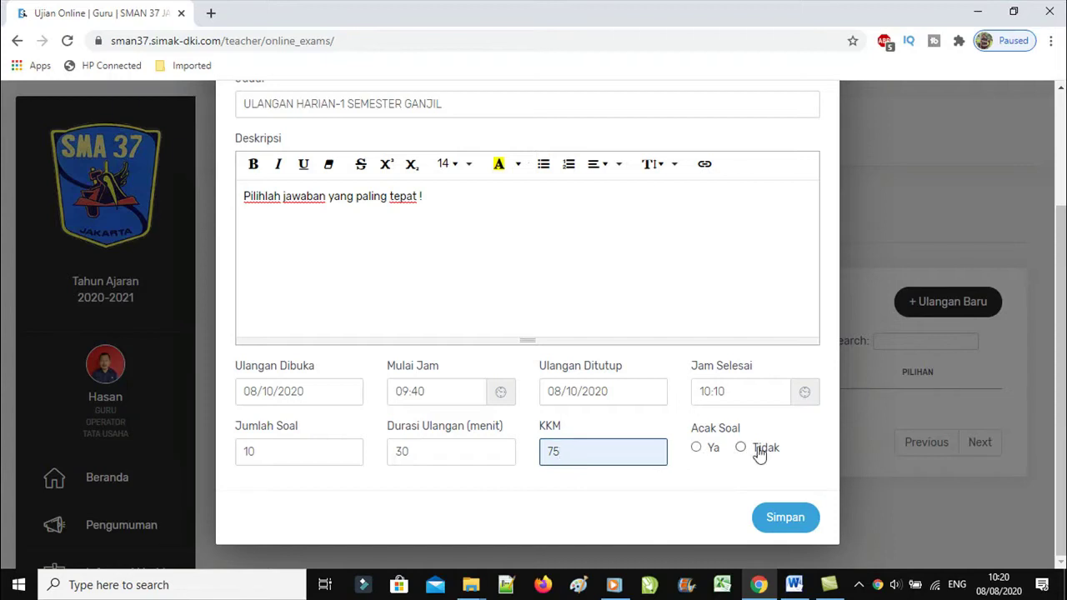
left_click(696, 448)
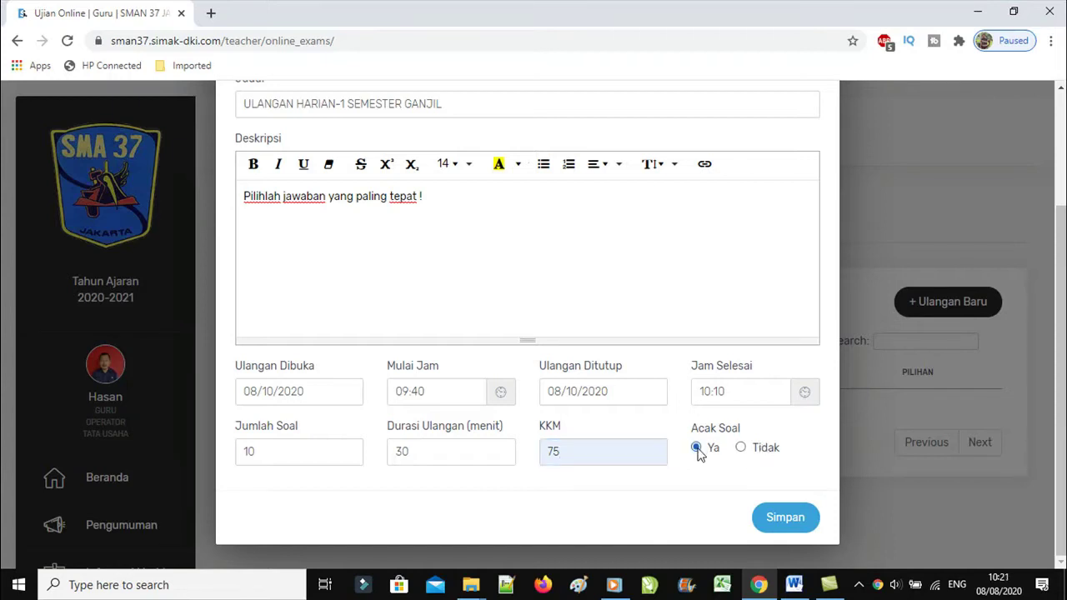
left_click(788, 520)
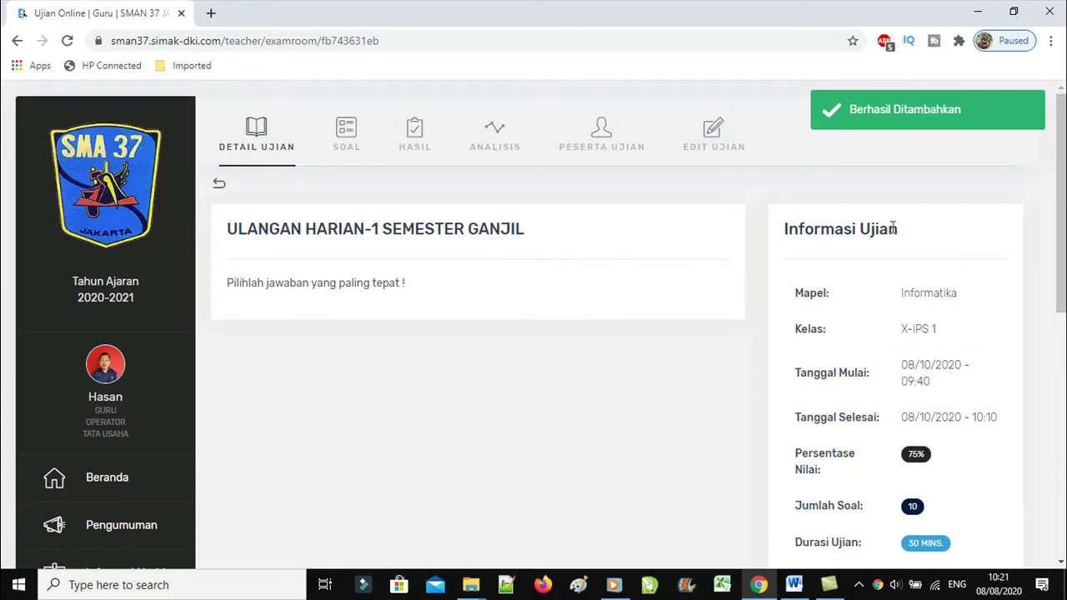
Review the saved exam's details, then return to the Ulangan Online list and check its entry.
left_click_drag(1063, 239, 1063, 313)
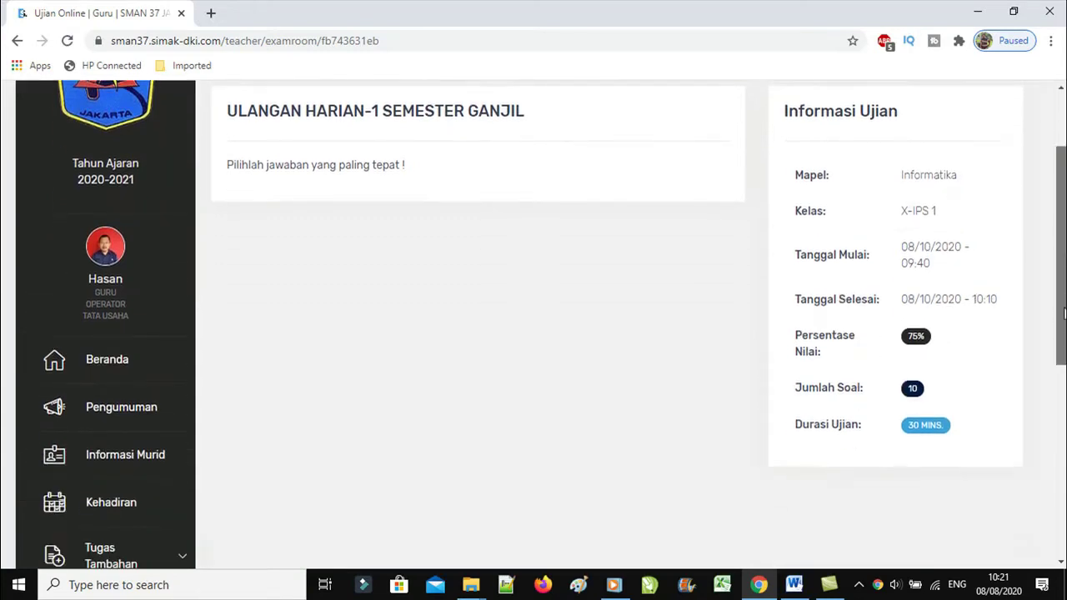
scroll(983, 271, "down", 2)
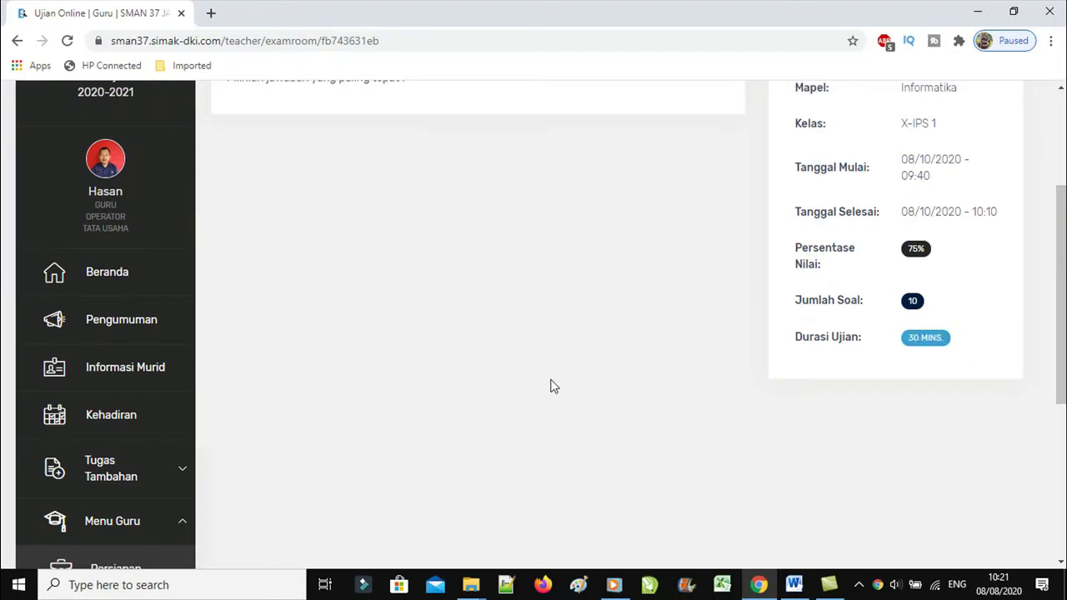
scroll(554, 383, "up", 3)
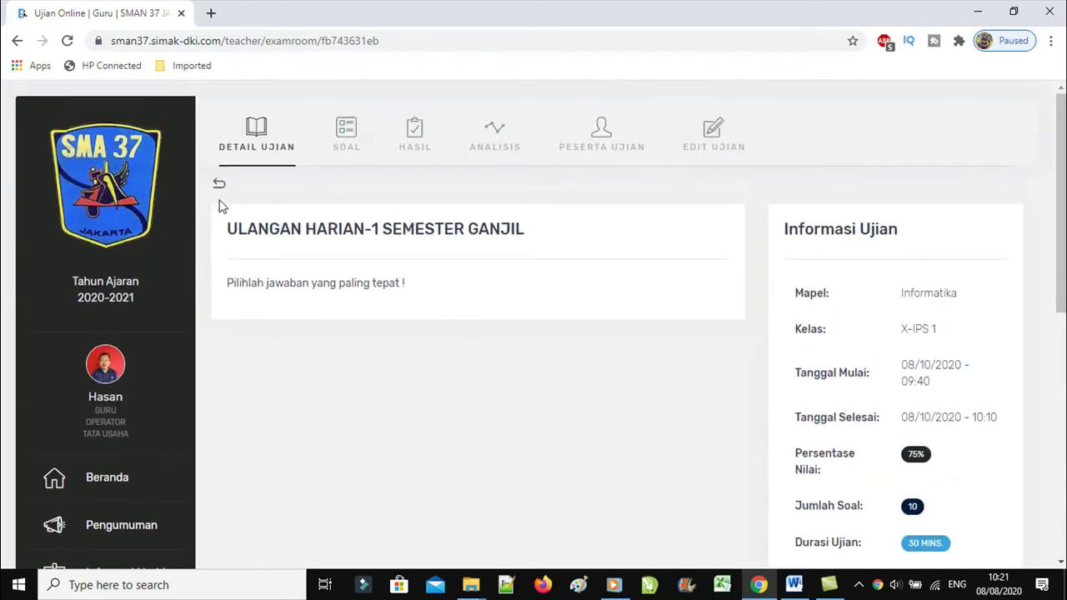
left_click(220, 188)
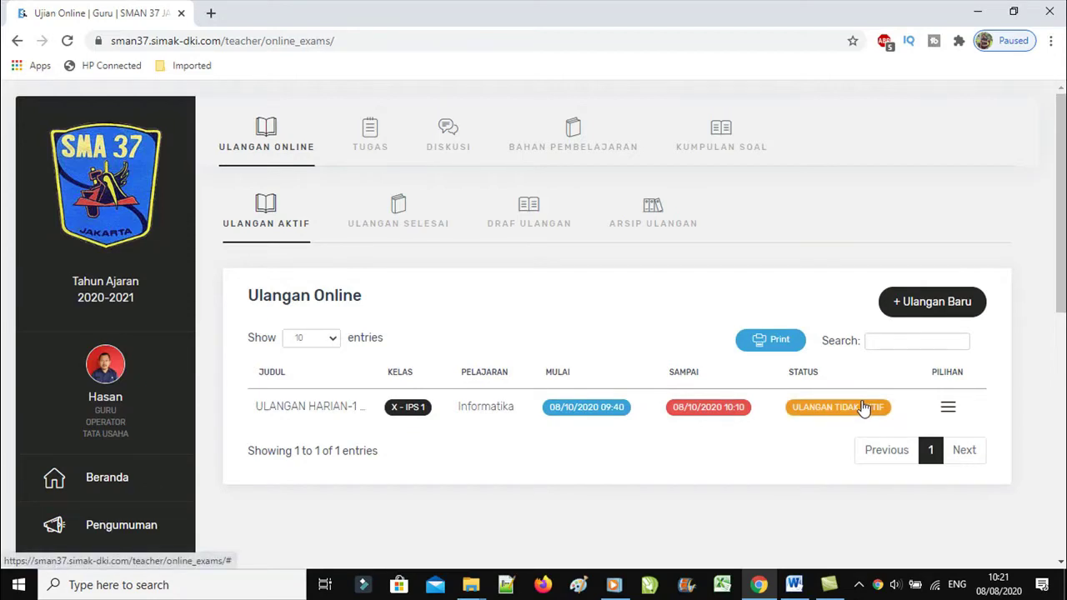
scroll(796, 433, "down", 1)
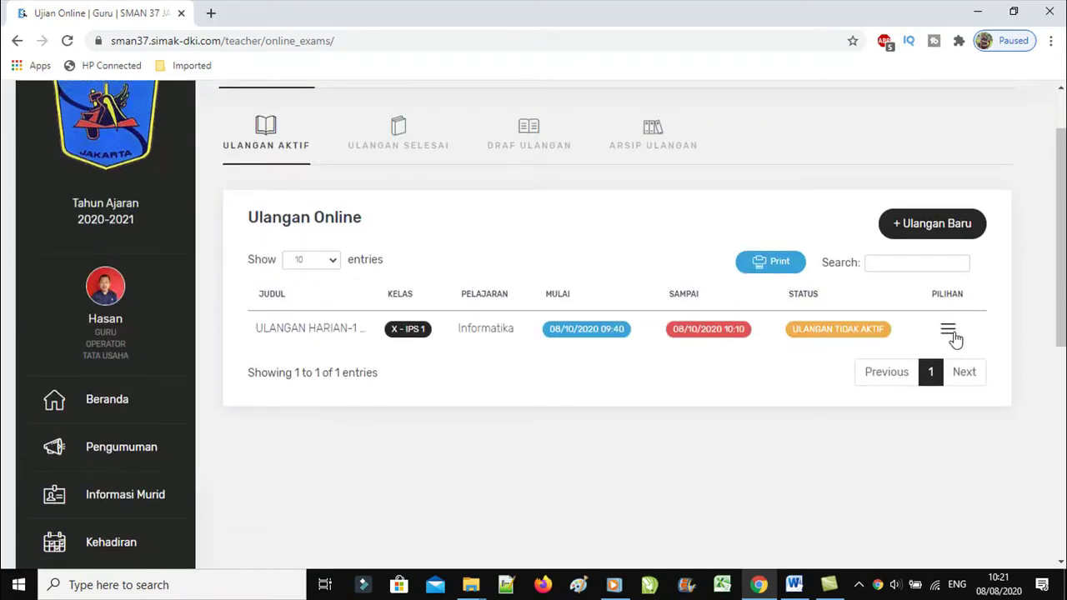
left_click(949, 330)
scroll(525, 241, "up", 1)
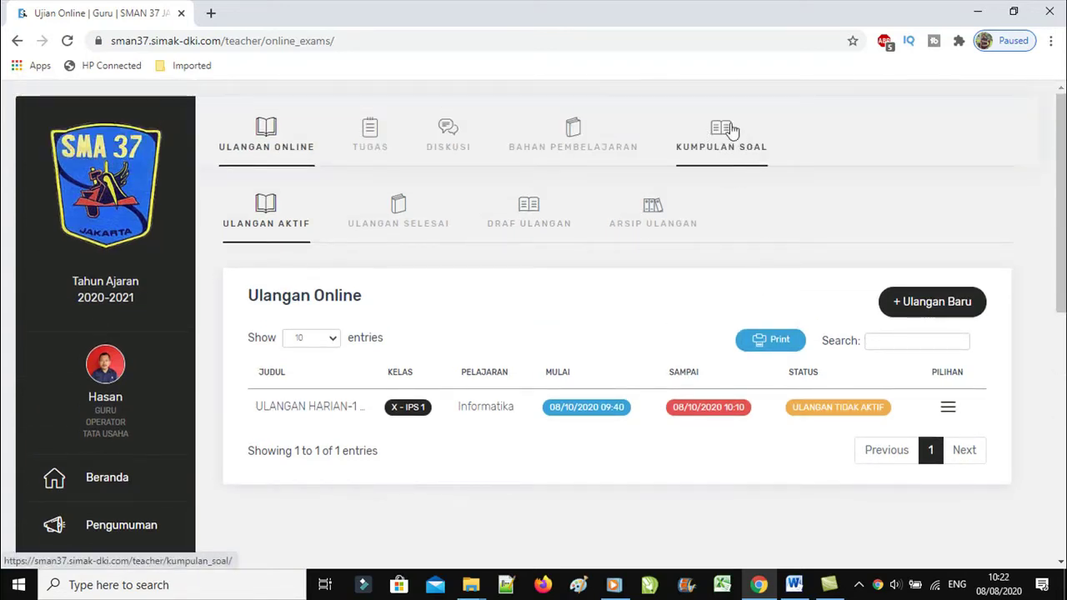
Open the Kumpulan Soal question bank and look through the existing questions.
left_click(717, 146)
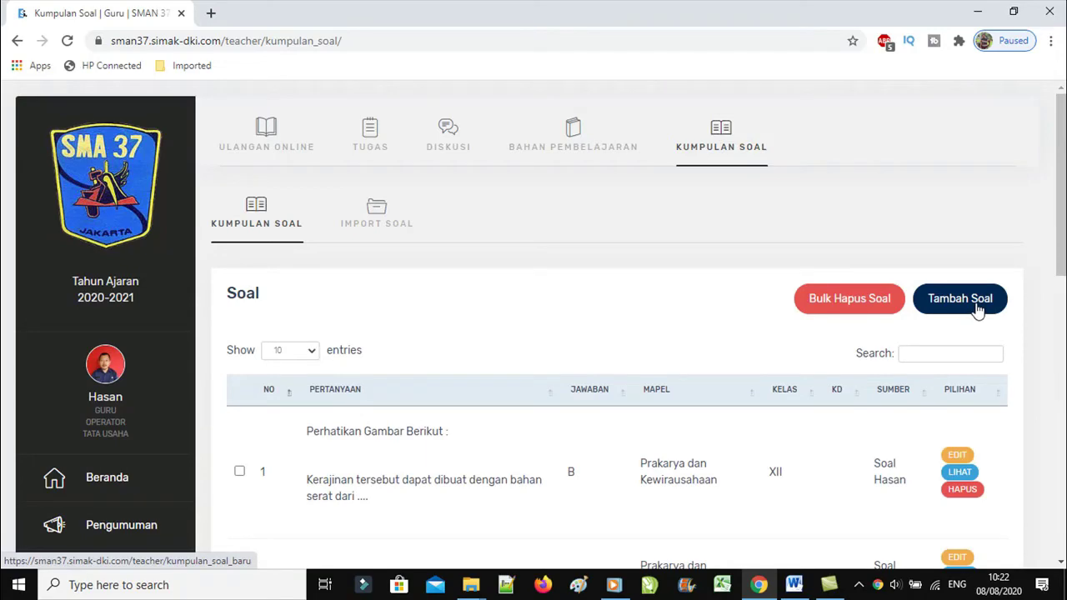
scroll(501, 290, "down", 1)
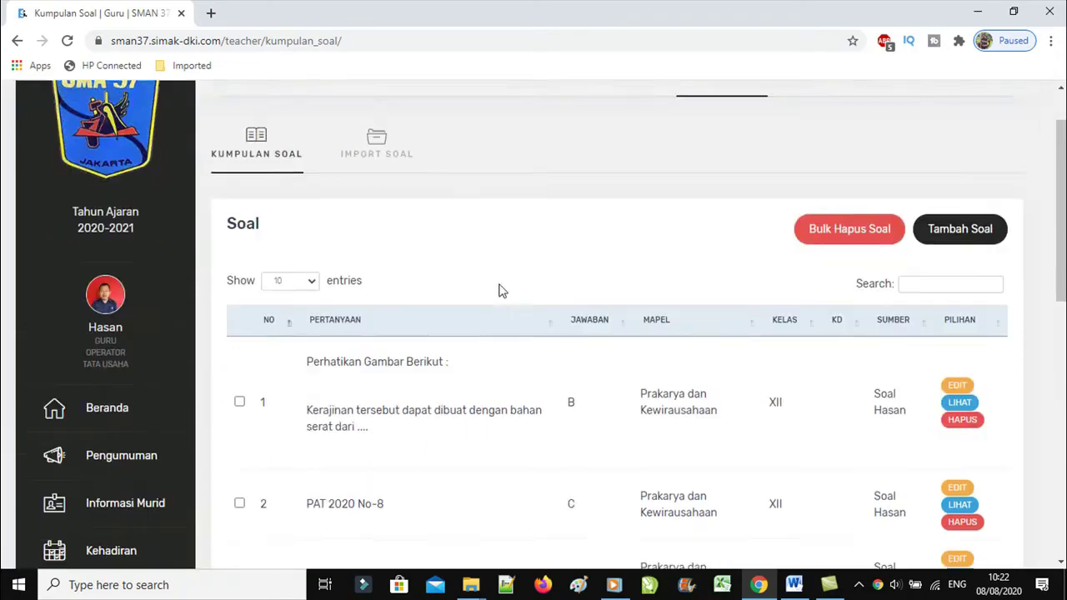
scroll(502, 290, "down", 1)
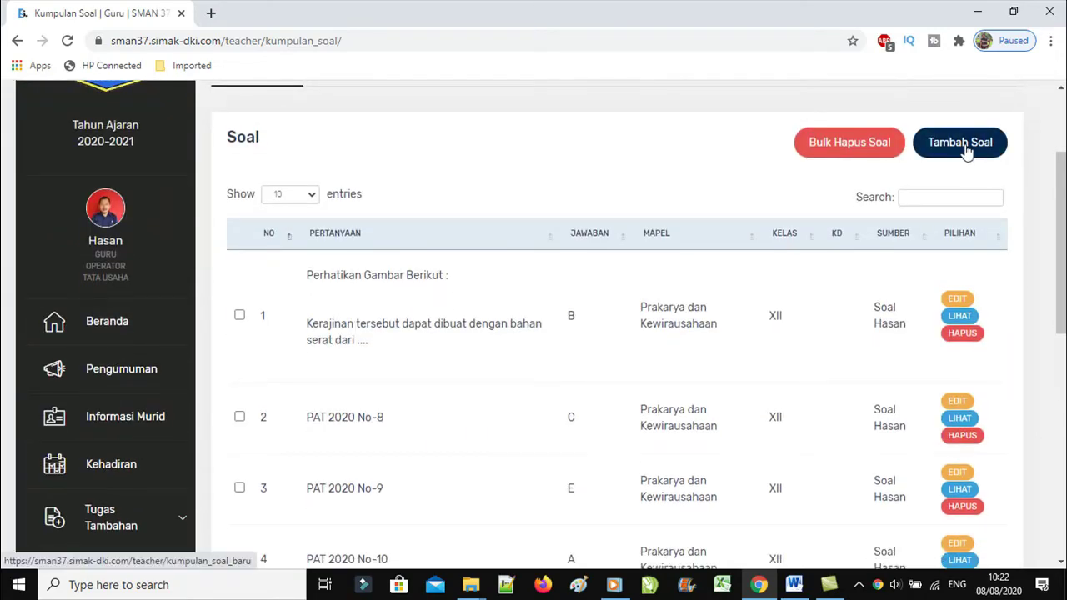
scroll(457, 309, "down", 1)
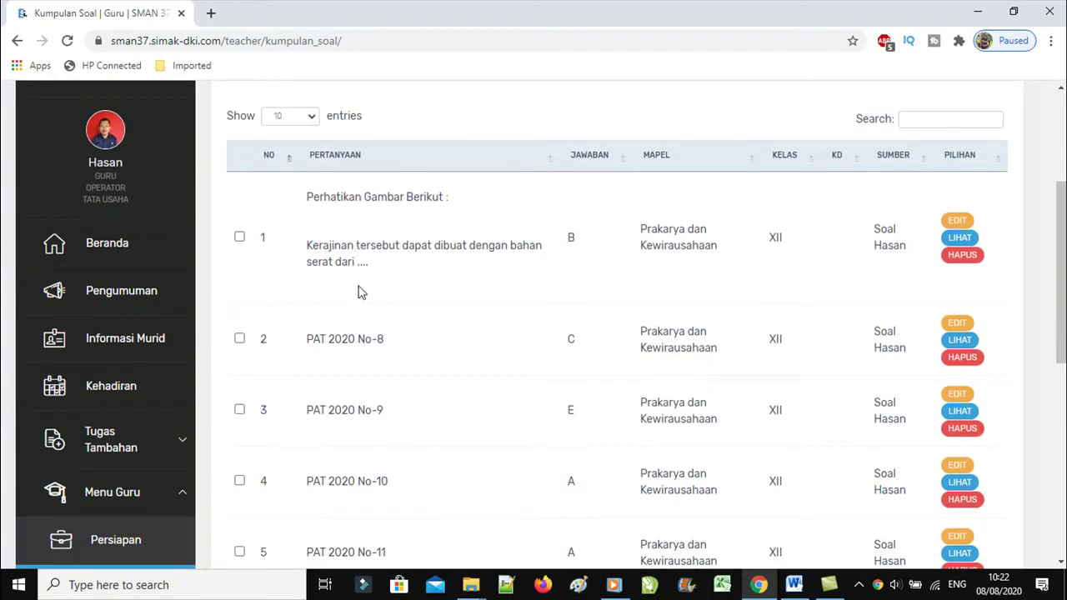
scroll(361, 292, "down", 1)
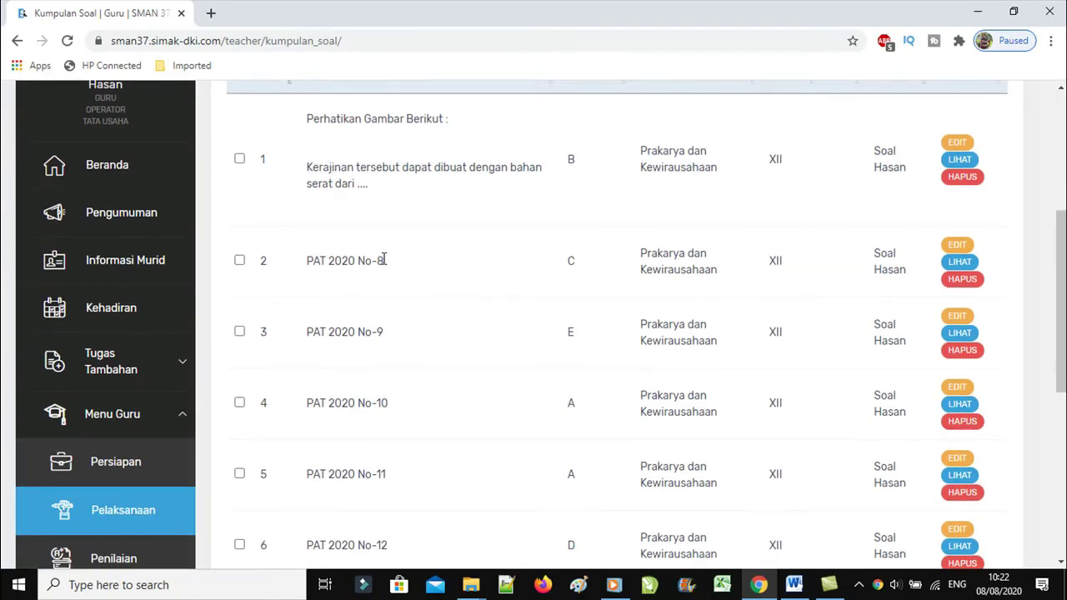
scroll(383, 263, "down", 2)
scroll(387, 261, "up", 5)
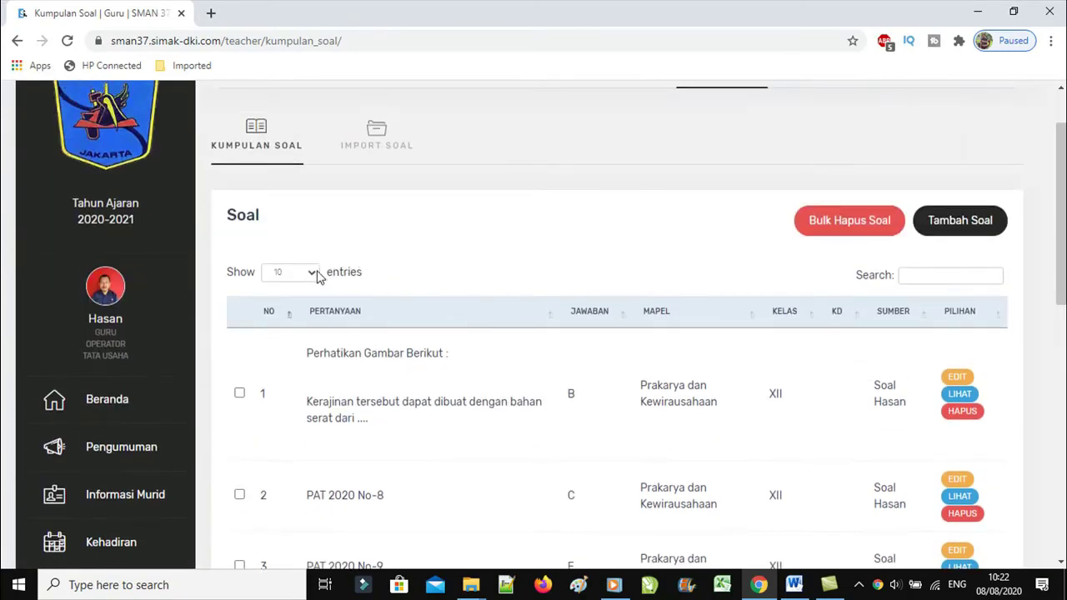
Show 100 entries per page in the question list and view the questions on page 2.
left_click(316, 275)
left_click(282, 307)
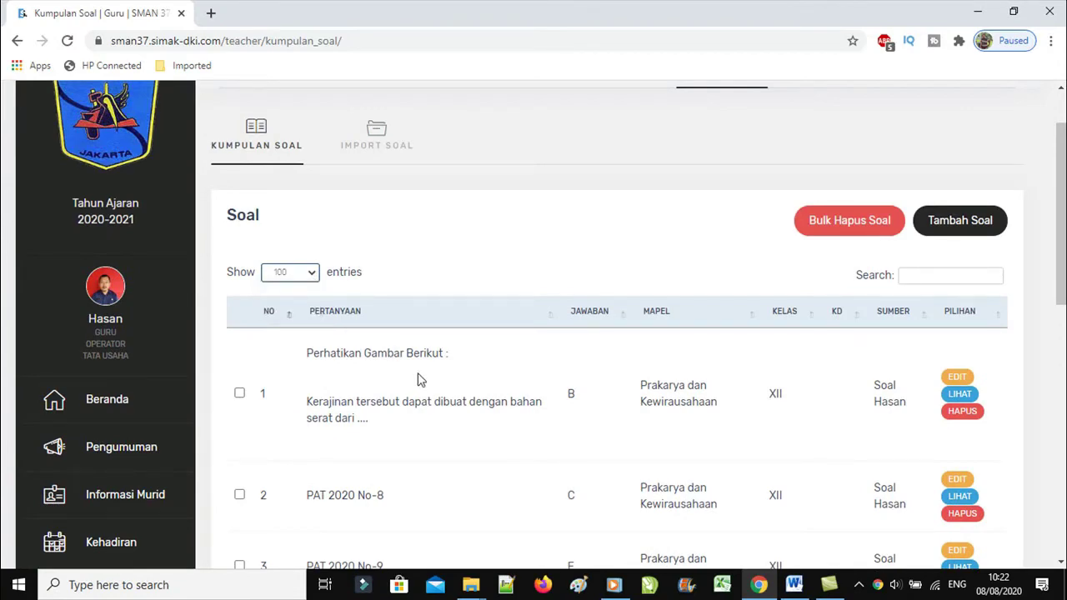
scroll(418, 375, "down", 4)
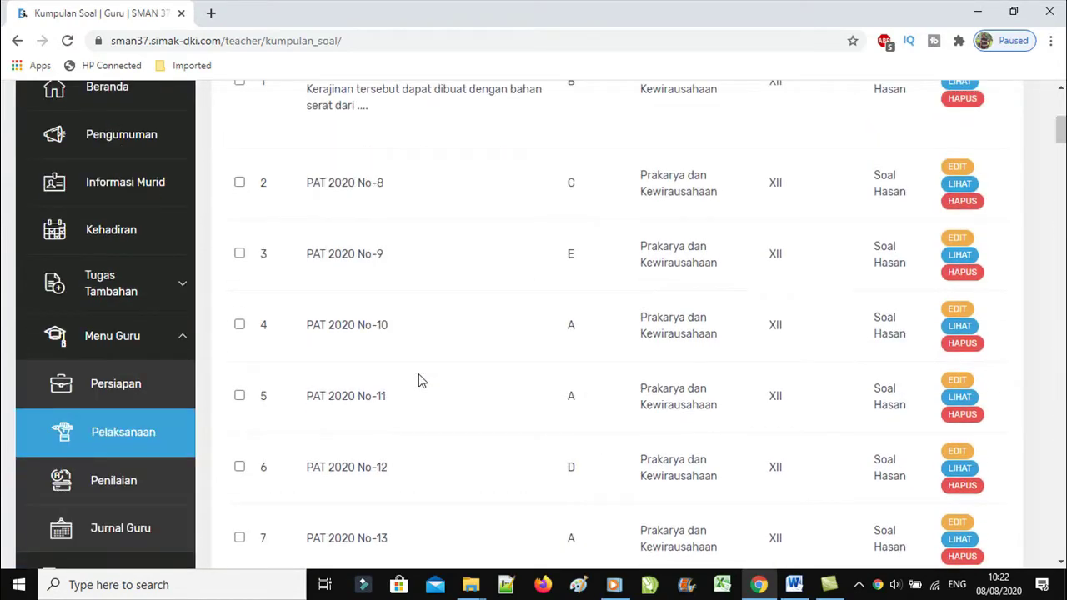
scroll(419, 380, "down", 10)
scroll(567, 510, "down", 13)
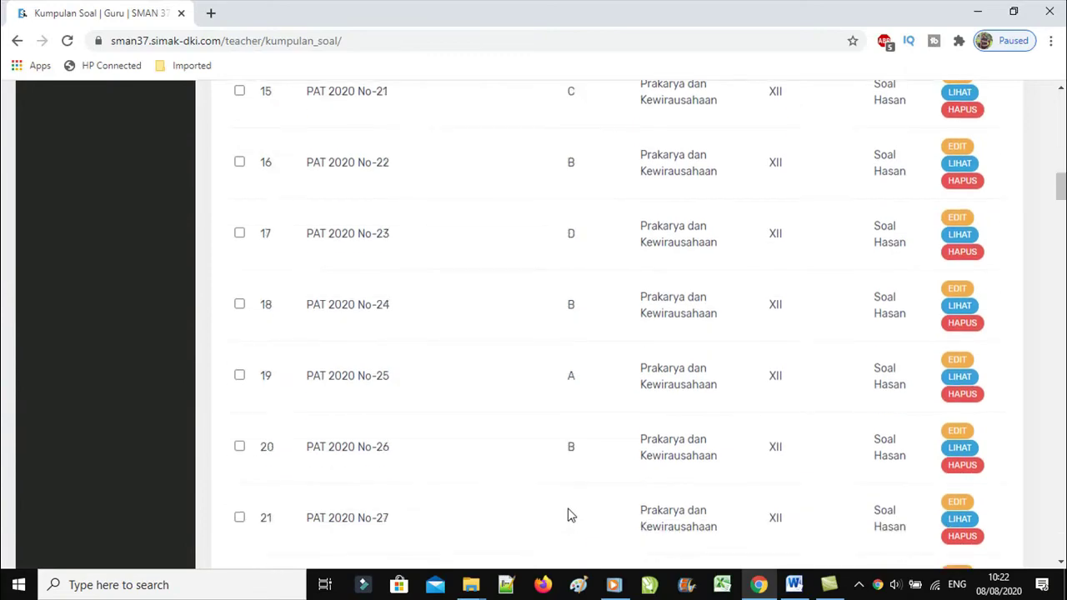
left_click_drag(1057, 238, 1057, 550)
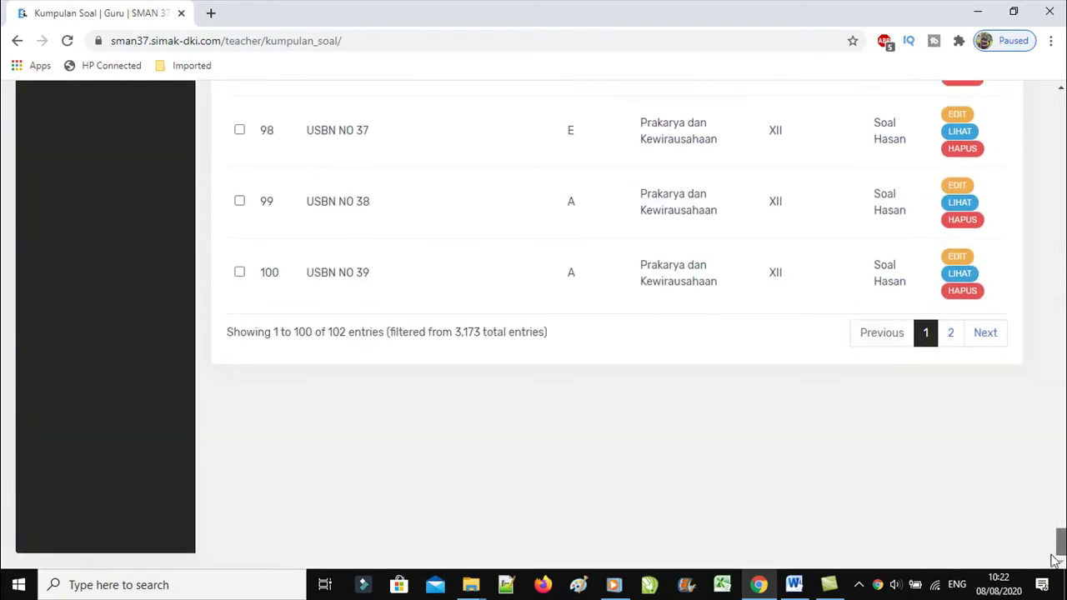
left_click(950, 332)
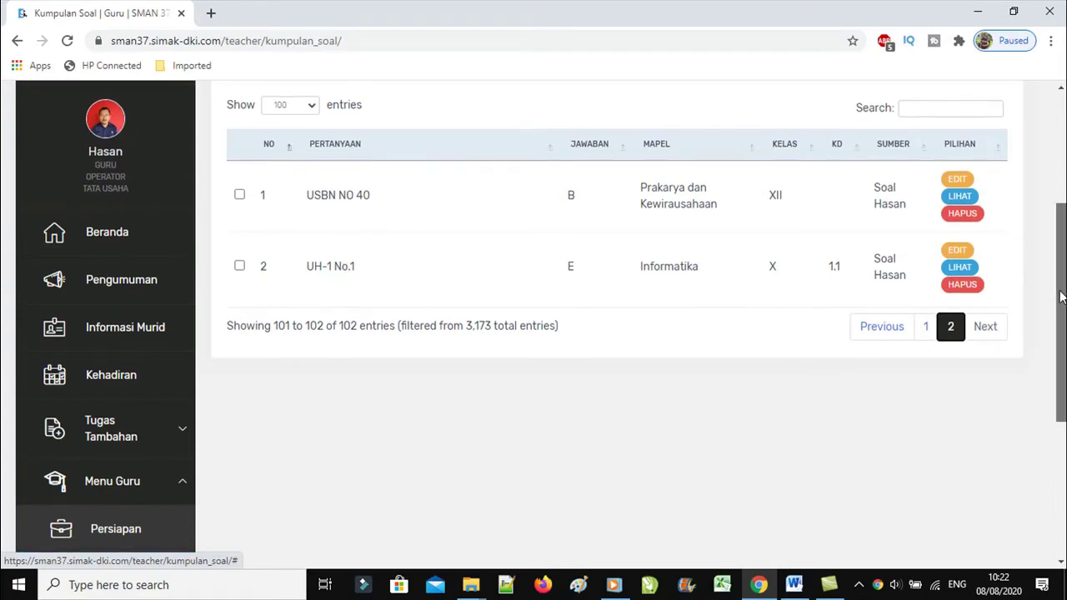
scroll(526, 240, "up", 3)
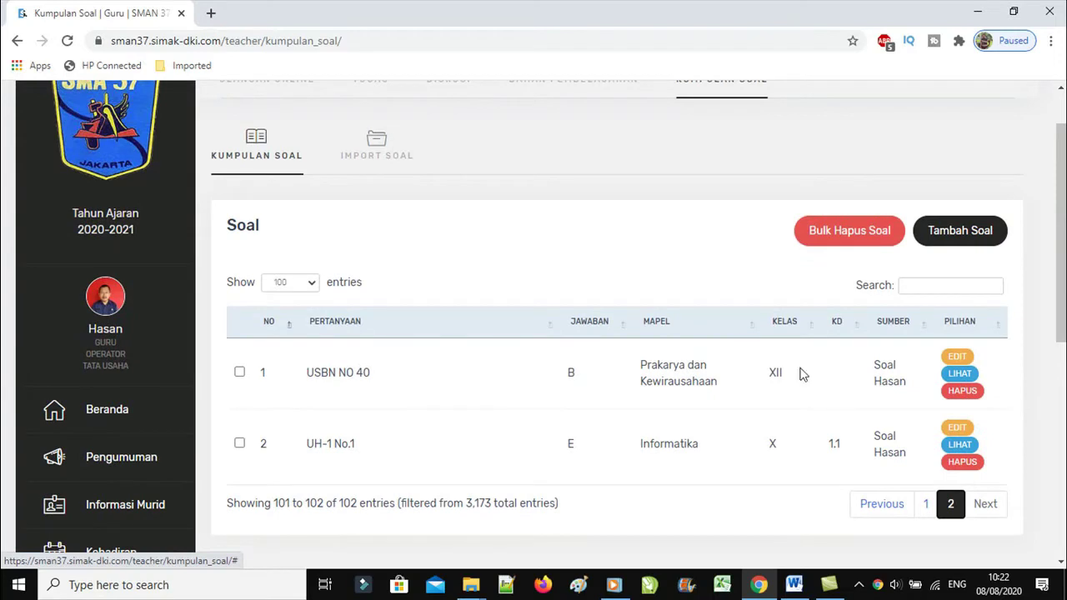
Start a new question in the question bank, then switch to the ULANGAN HARIAN 1 Word document and copy the sentence of question 1.
left_click(969, 240)
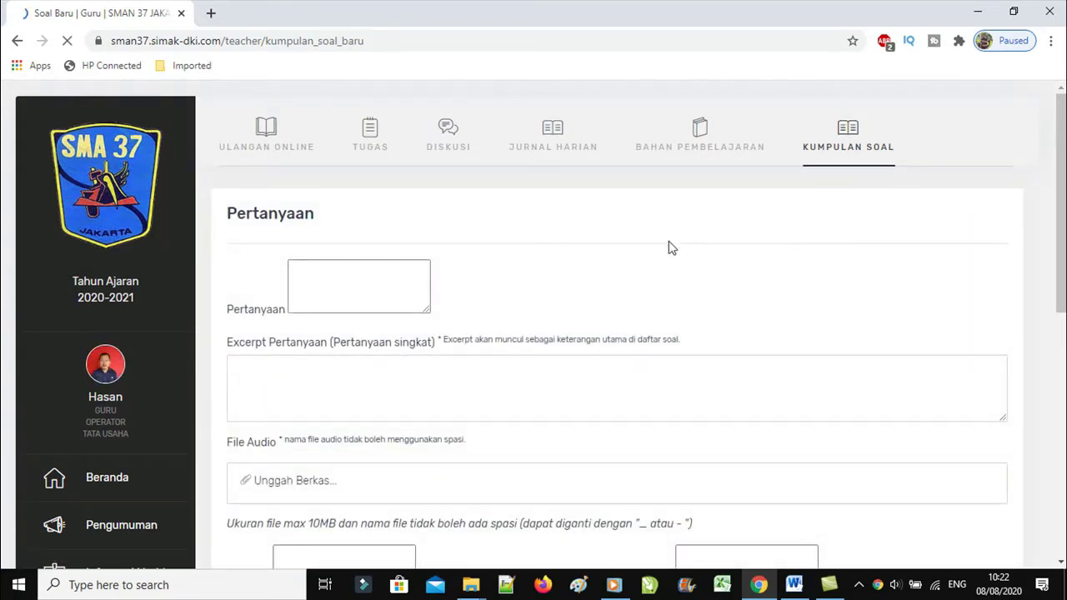
left_click(796, 587)
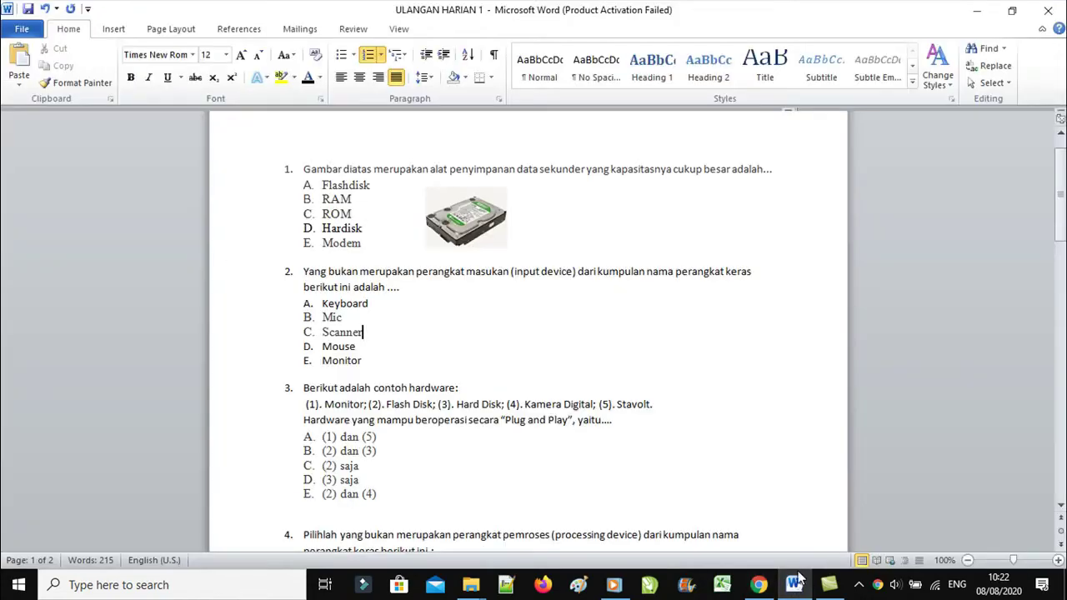
left_click(304, 168)
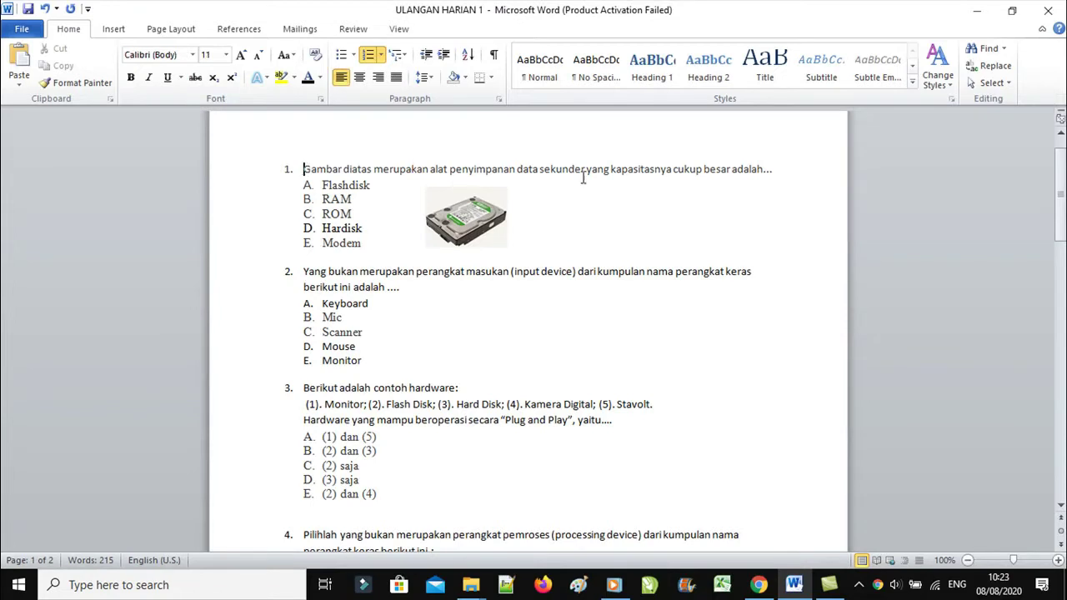
key("shift+Right")
key("shift+Right")
key("shift+Right")
key("shift+Right")
key("shift+Right")
key("shift+Right")
key("shift+Right")
key("shift+Right")
key("shift+Right")
key("shift+Right")
key("shift+Right")
key("shift+Right")
key("shift+Right")
key("shift+Right")
key("shift+Right")
key("shift+Right")
key("shift+Right")
key("shift+Right")
key("shift+Right")
key("shift+Right")
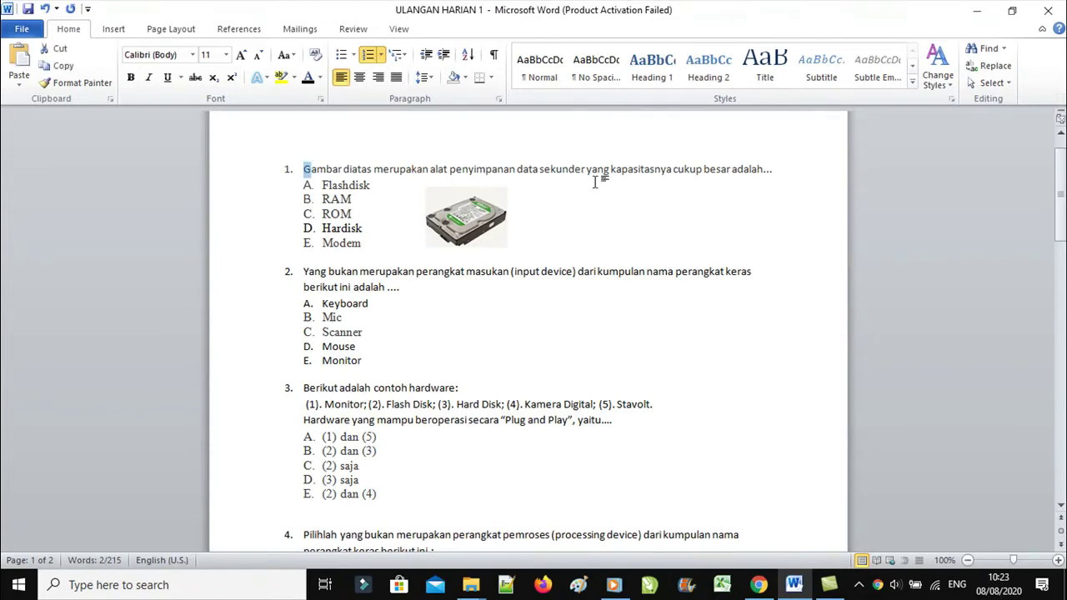
key("shift+Right")
key("shift+Right")
key("shift+Right")
key("shift+Right")
key("shift+Right")
key("shift+Right")
key("shift+Right")
key("shift+Right")
key("shift+Right")
key("shift+Right")
key("shift+Right")
key("shift+Right")
key("shift+Right")
key("shift+Right")
key("shift+Right")
key("shift+Right")
key("shift+Right")
key("shift+Right")
key("shift+Right")
key("shift+Right")
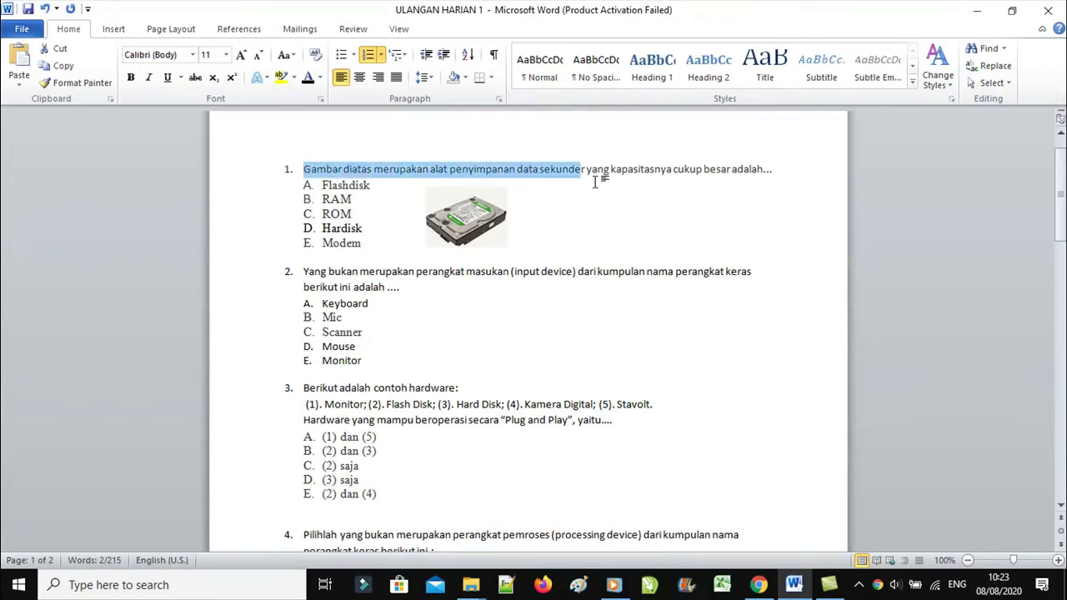
key("shift+Right")
key("shift+Right")
key("shift+Right")
key("shift+Right")
key("shift+Right")
key("shift+Right")
key("shift+Right")
key("shift+Right")
key("shift+Right")
key("shift+Right")
key("shift+Right")
key("shift+Right")
key("shift+Right")
key("shift+Right")
key("shift+Right")
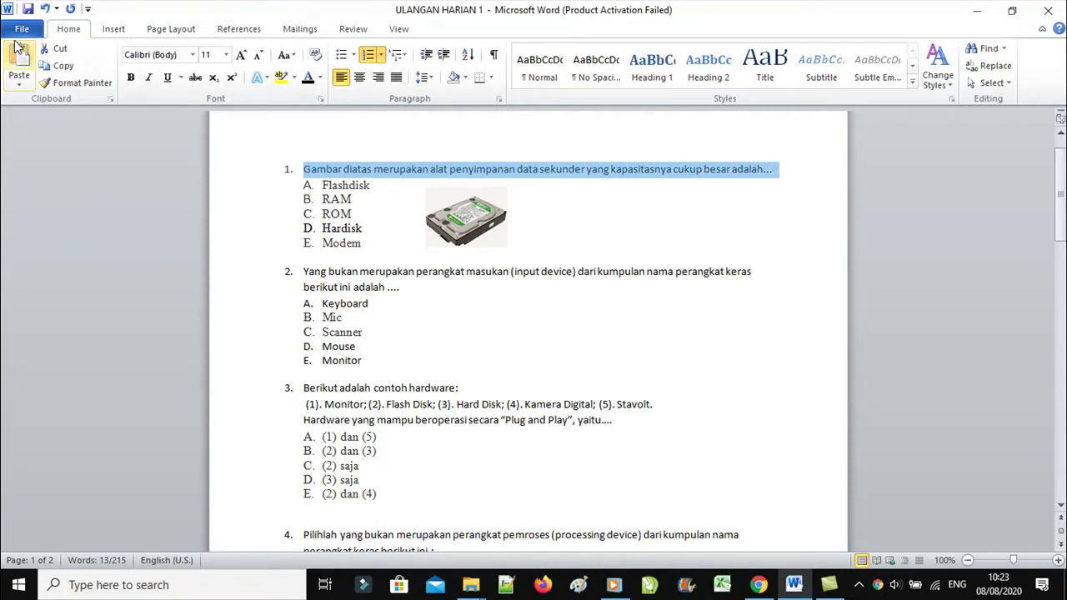
left_click(59, 66)
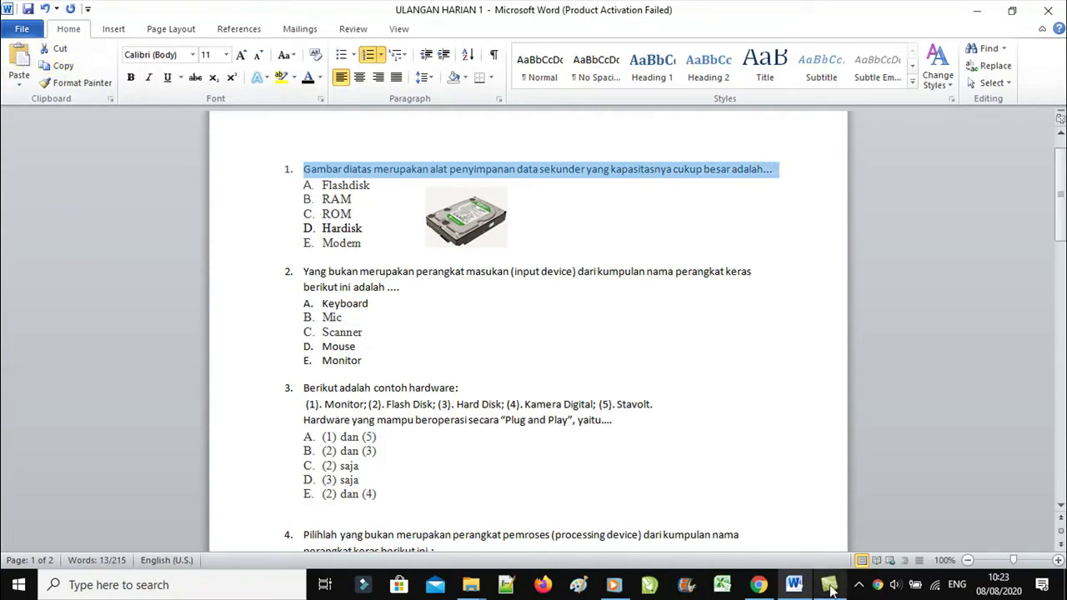
Switch back to Chrome, paste the copied sentence into the Pertanyaan field and remove its list number.
left_click(758, 586)
right_click(323, 348)
left_click(391, 243)
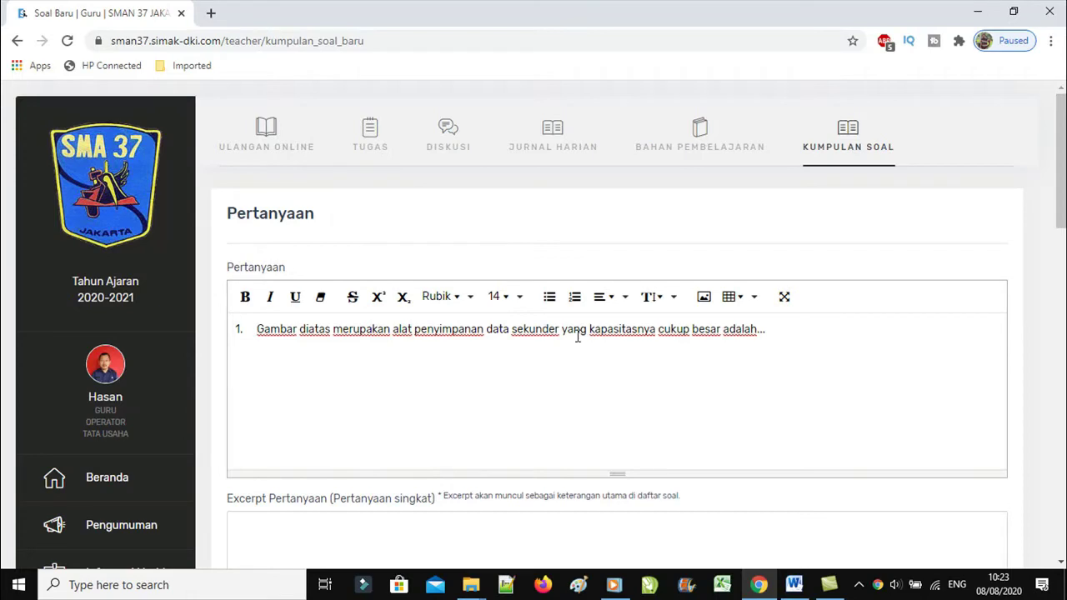
key("BackSpace")
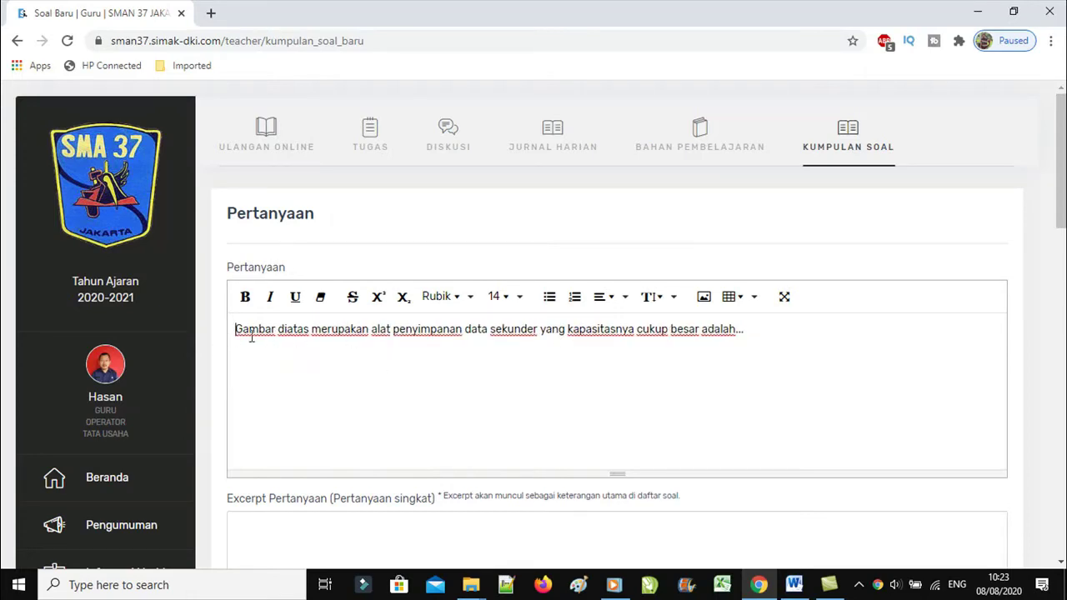
Insert the image hardisk.jpg from the Downloads folder before the question text.
left_click(702, 299)
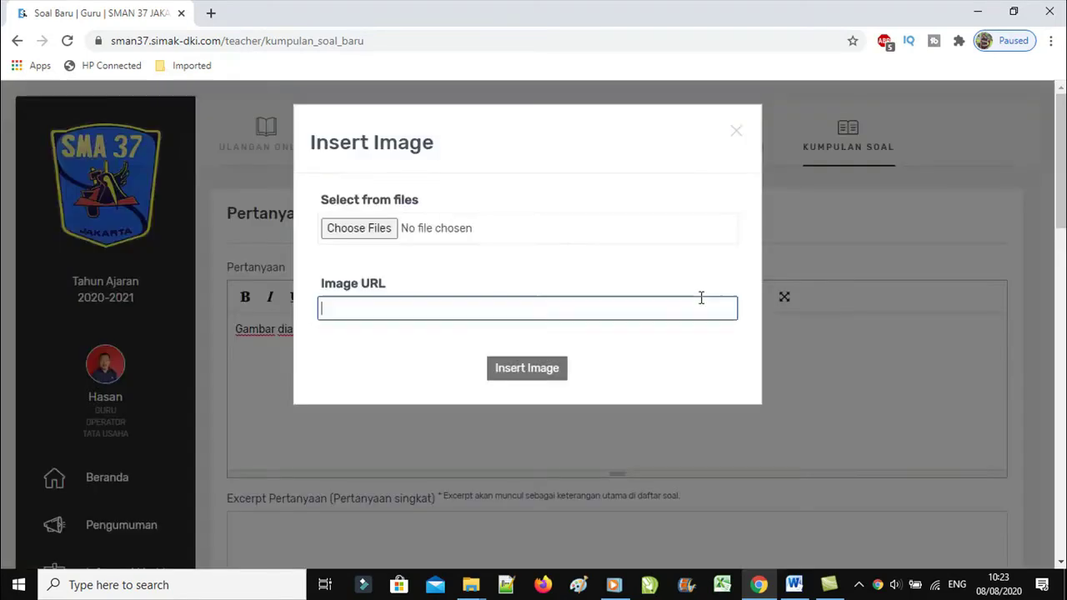
left_click(358, 228)
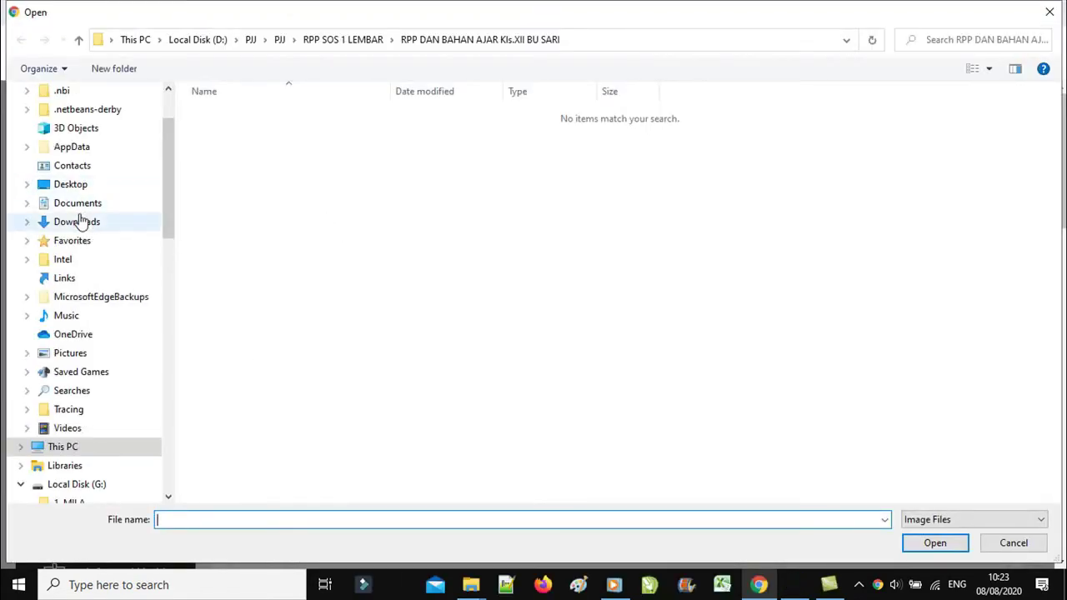
left_click(81, 220)
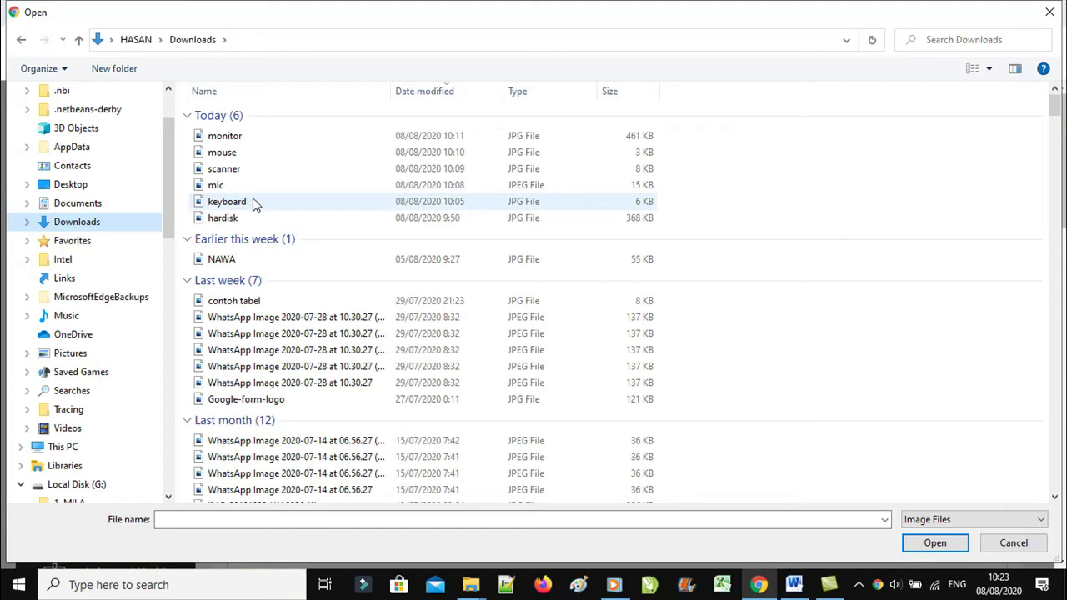
left_click(223, 218)
left_click(921, 540)
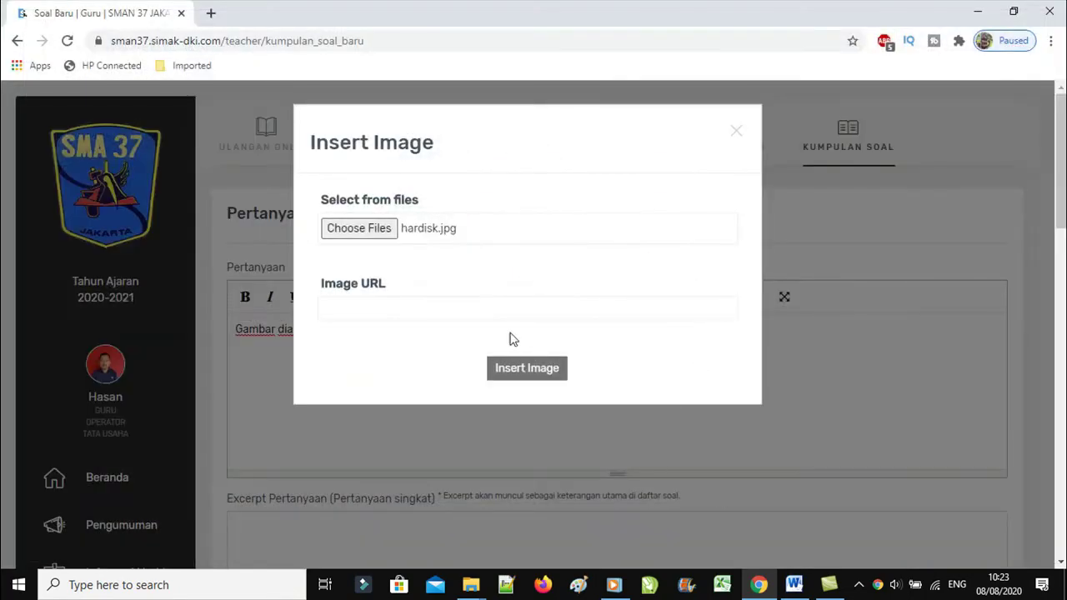
left_click(526, 360)
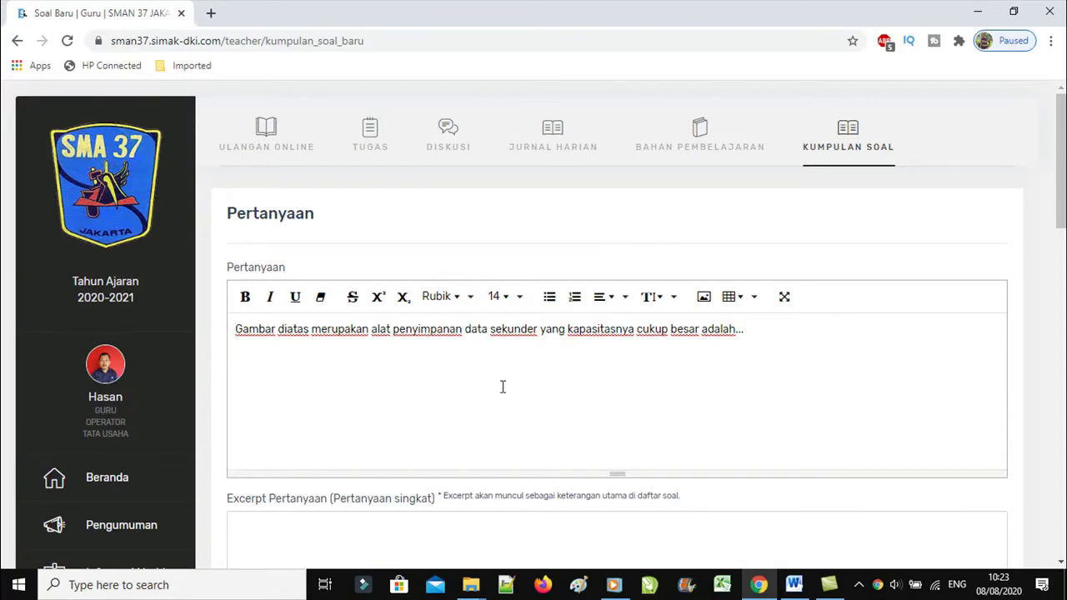
Resize the inserted hard disk image in the Pertanyaan field to 25%.
scroll(533, 381, "down", 3)
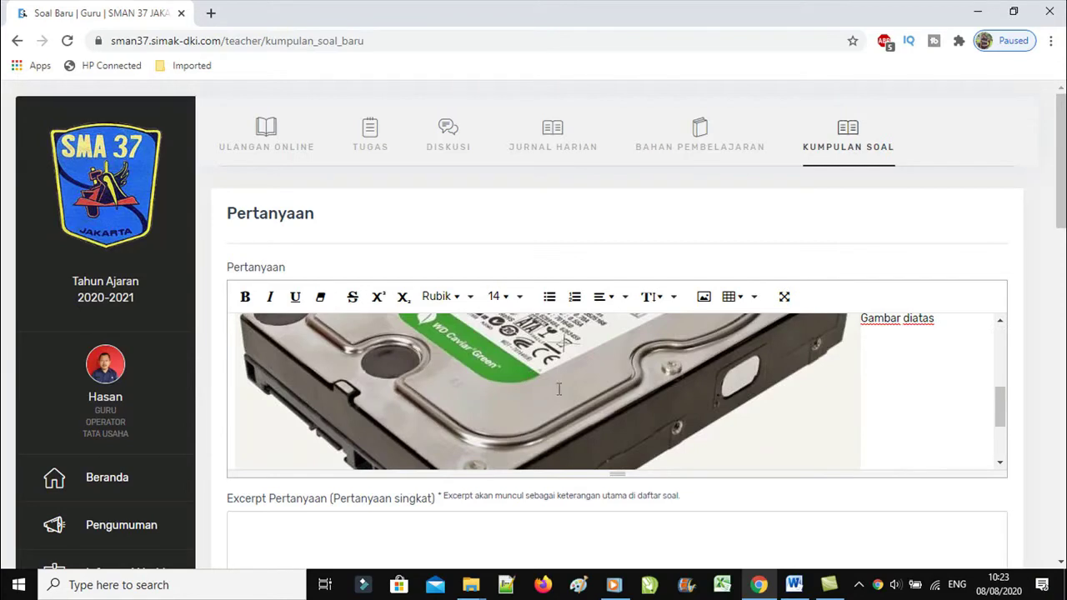
left_click(604, 388)
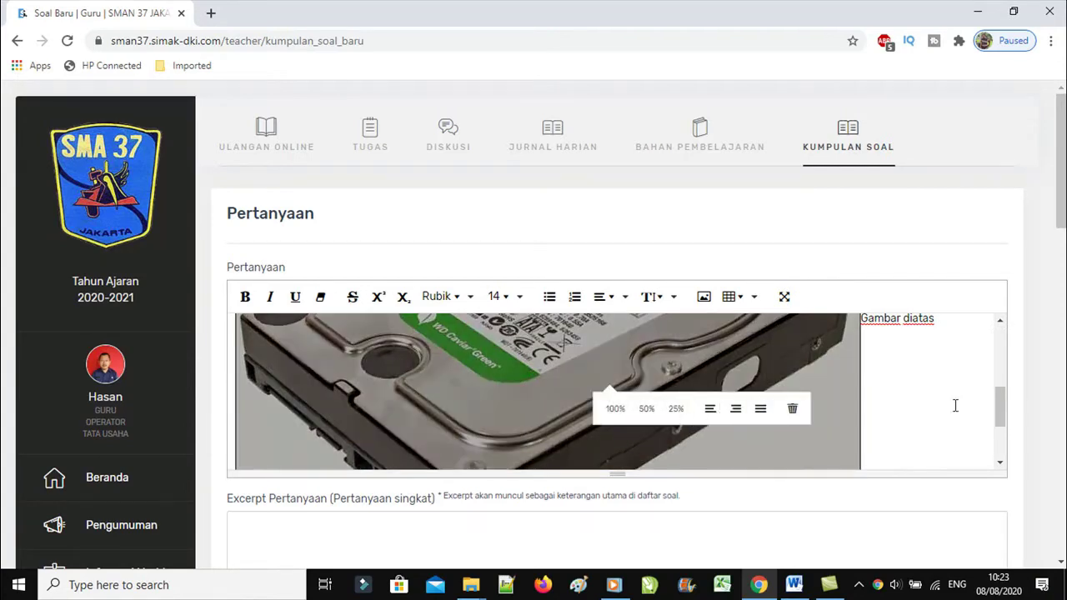
scroll(867, 432, "down", 2)
scroll(862, 434, "down", 1)
left_click(712, 393)
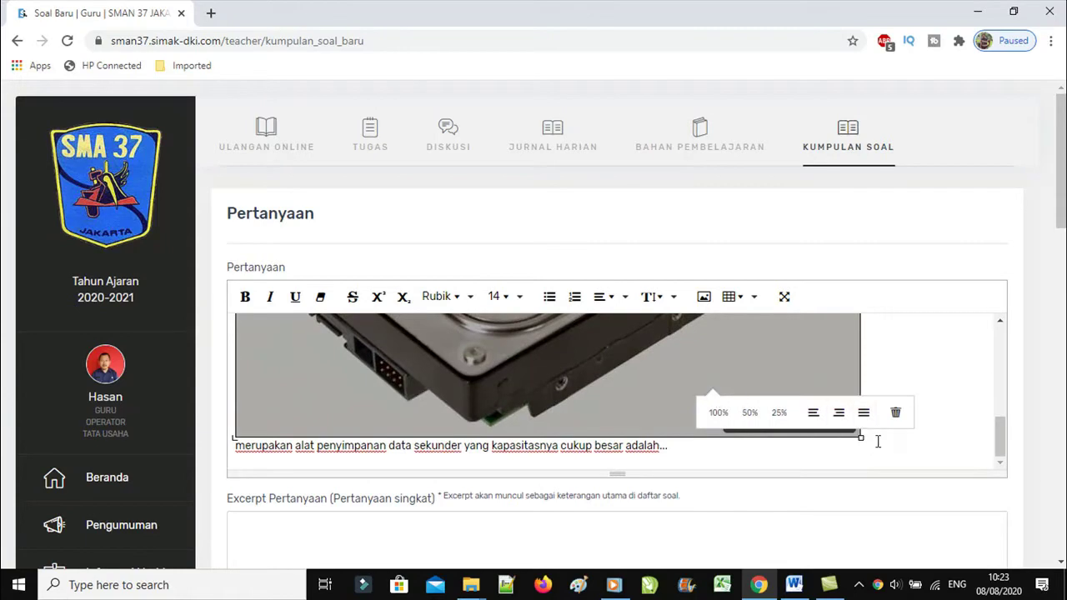
left_click(750, 412)
scroll(670, 427, "up", 3)
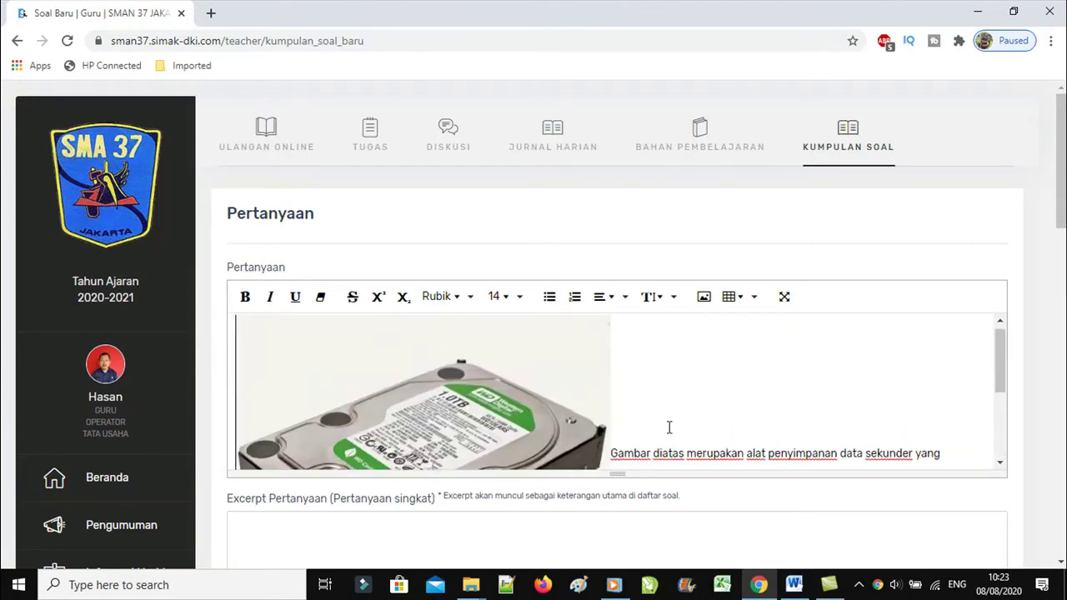
left_click(540, 381)
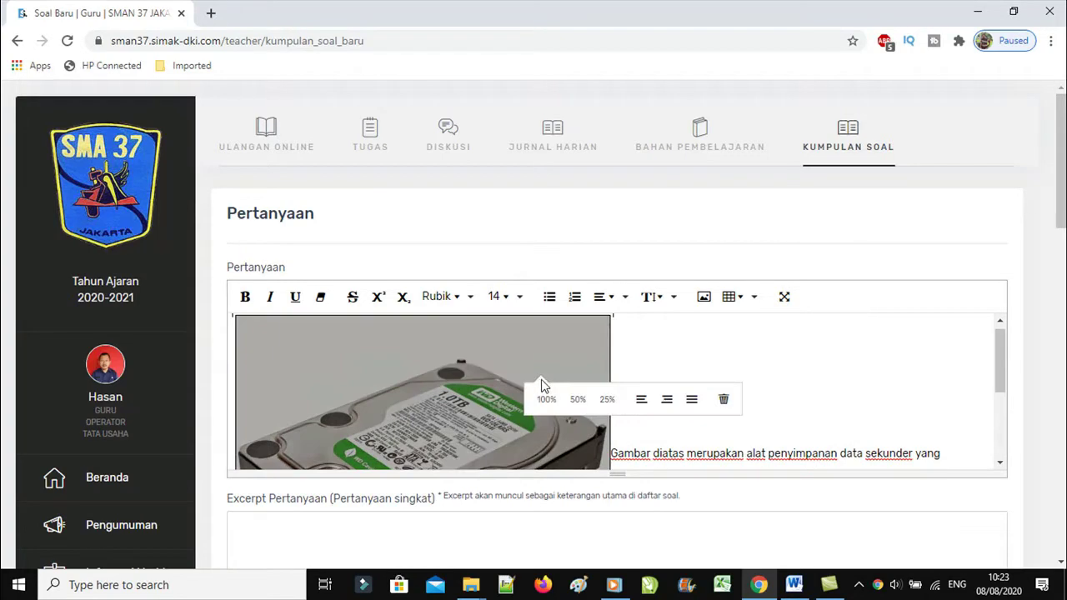
left_click(608, 400)
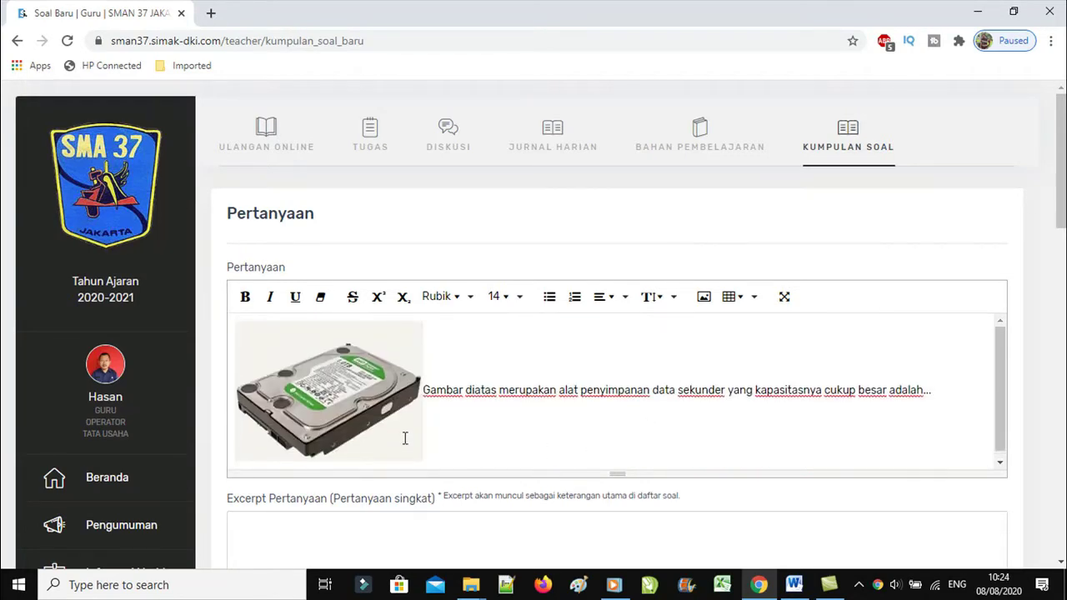
Move the question sentence onto its own line below the hard disk image, with a blank line between them.
left_click(417, 392)
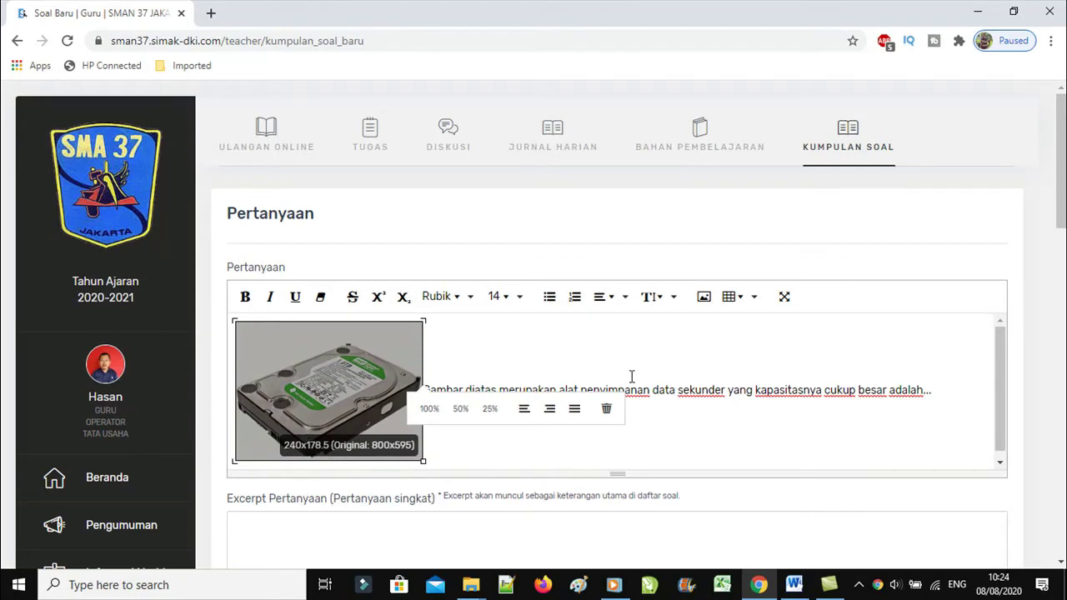
left_click(588, 364)
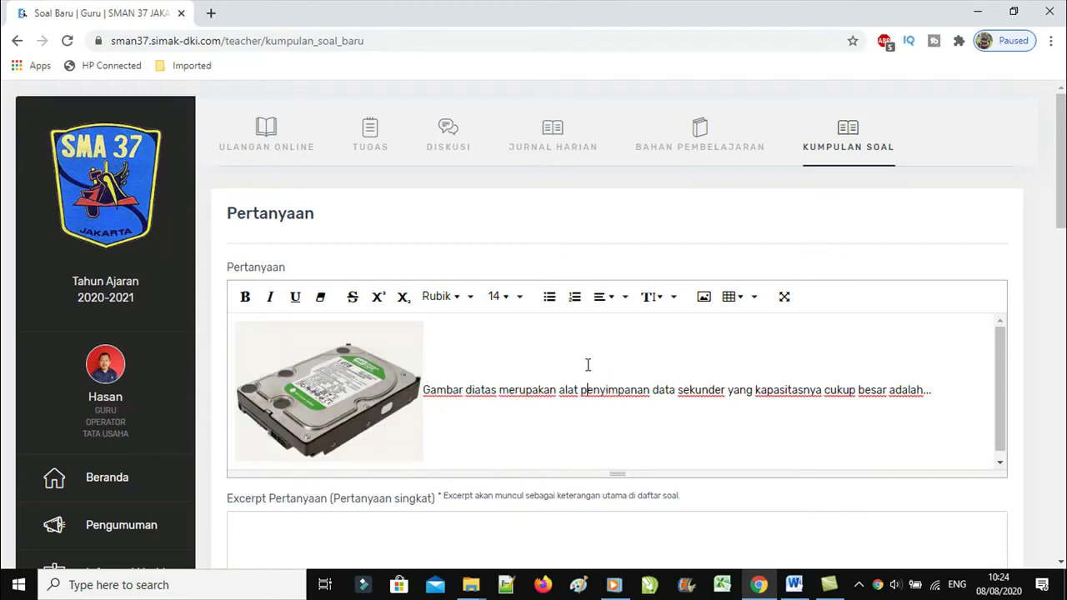
left_click(460, 389)
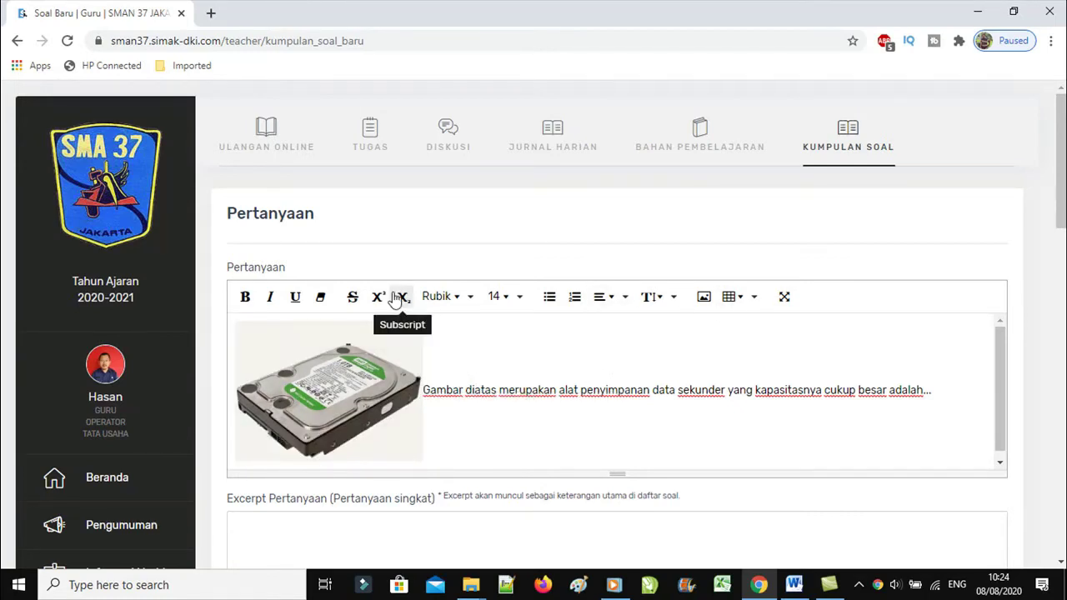
key("Left")
key("Left")
key("Return")
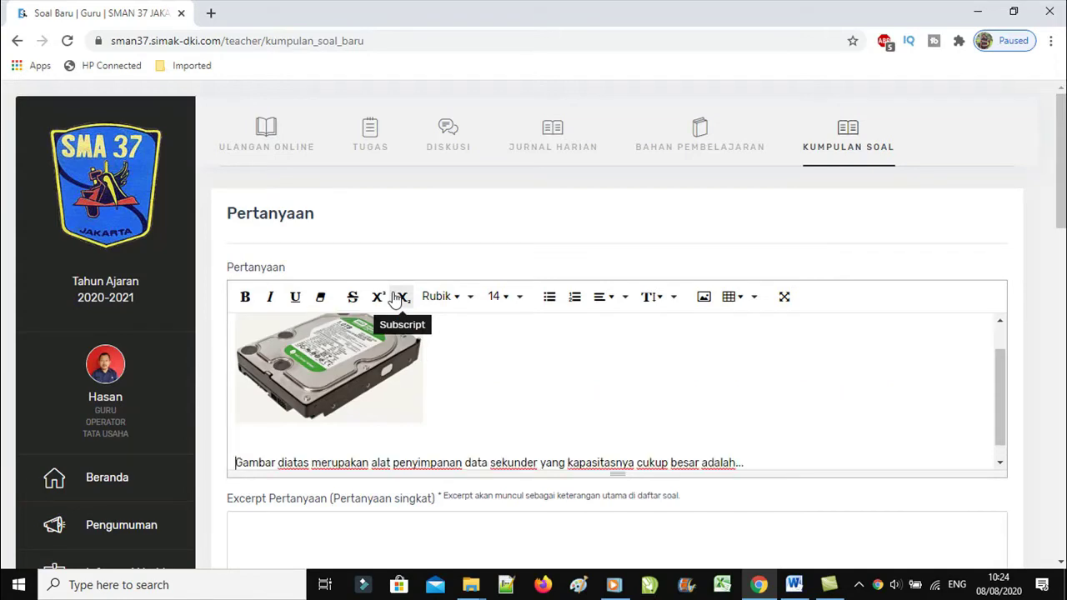
scroll(467, 406, "up", 1)
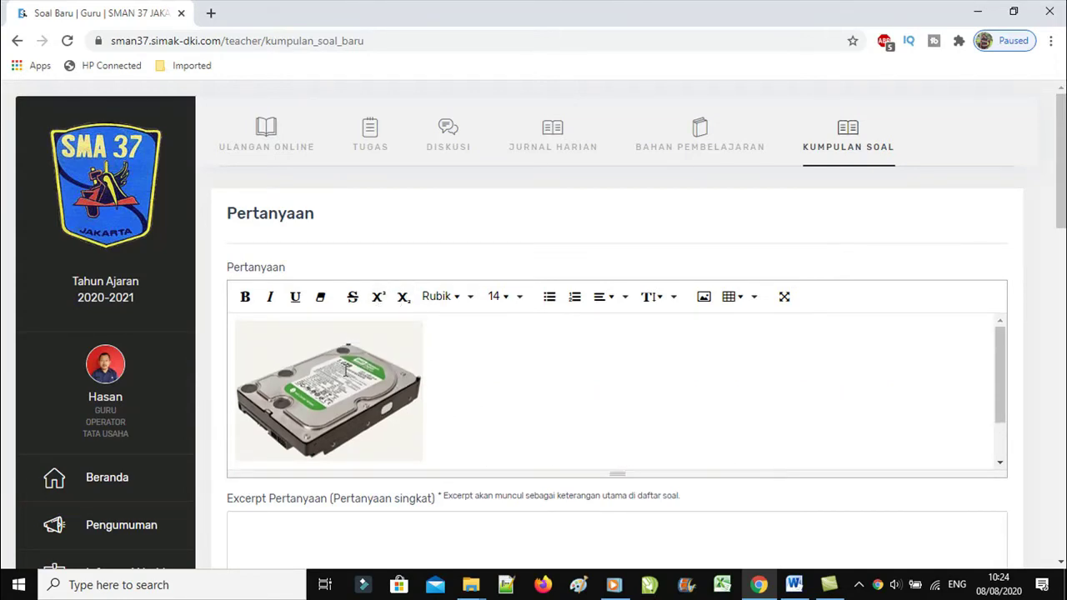
scroll(478, 408, "down", 1)
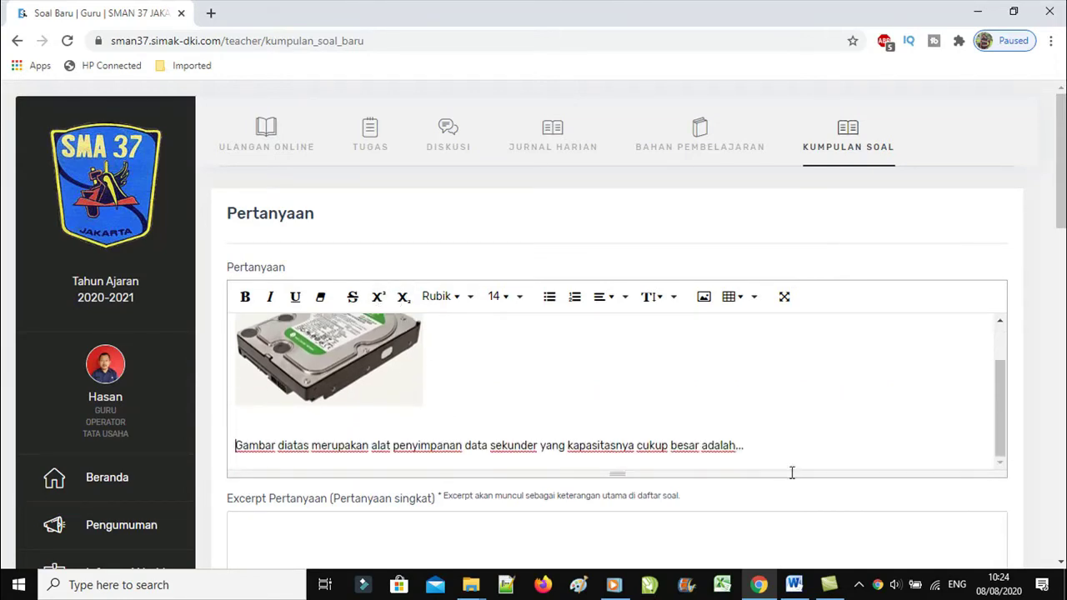
Enter "UH-1 No.2" as the Excerpt Pertanyaan.
scroll(810, 450, "down", 2)
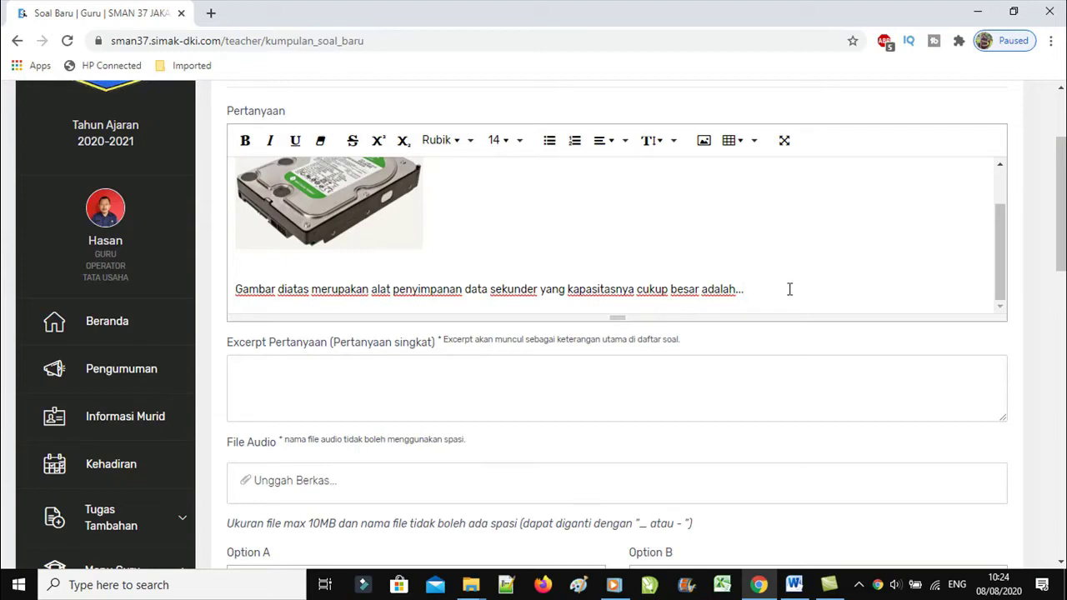
left_click(398, 379)
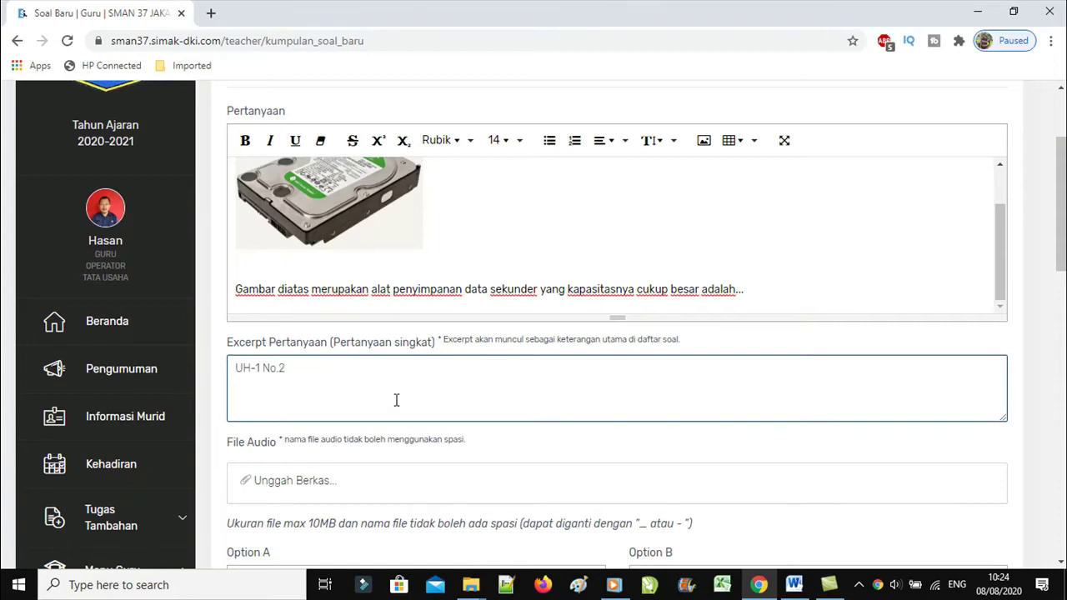
scroll(393, 399, "down", 1)
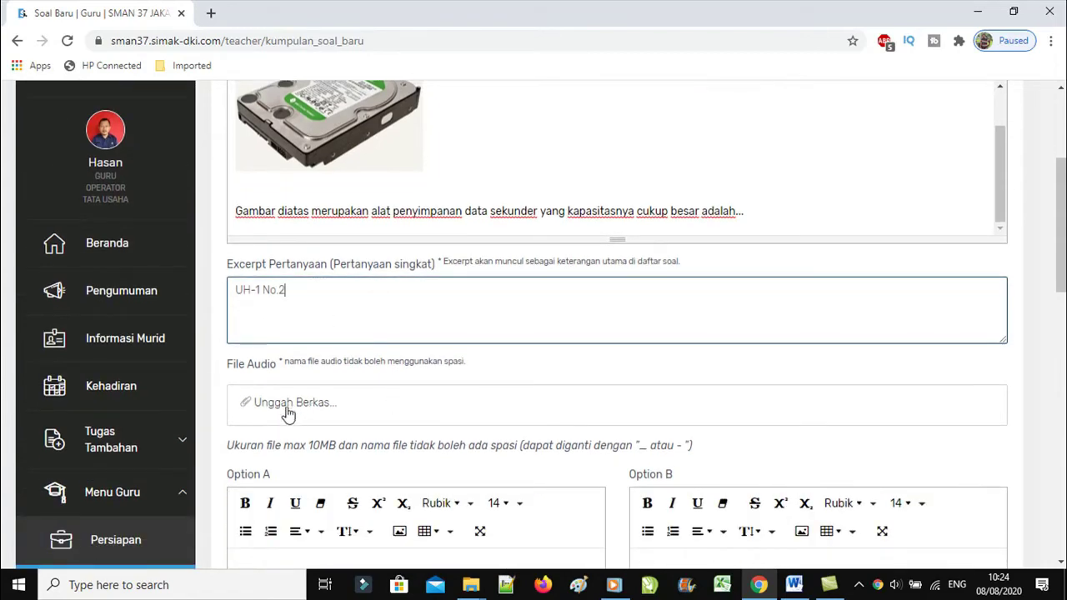
Switch to the ULANGAN HARIAN 1 Word document and copy question 1's five answer choices, Flashdisk through Modem.
scroll(451, 390, "down", 2)
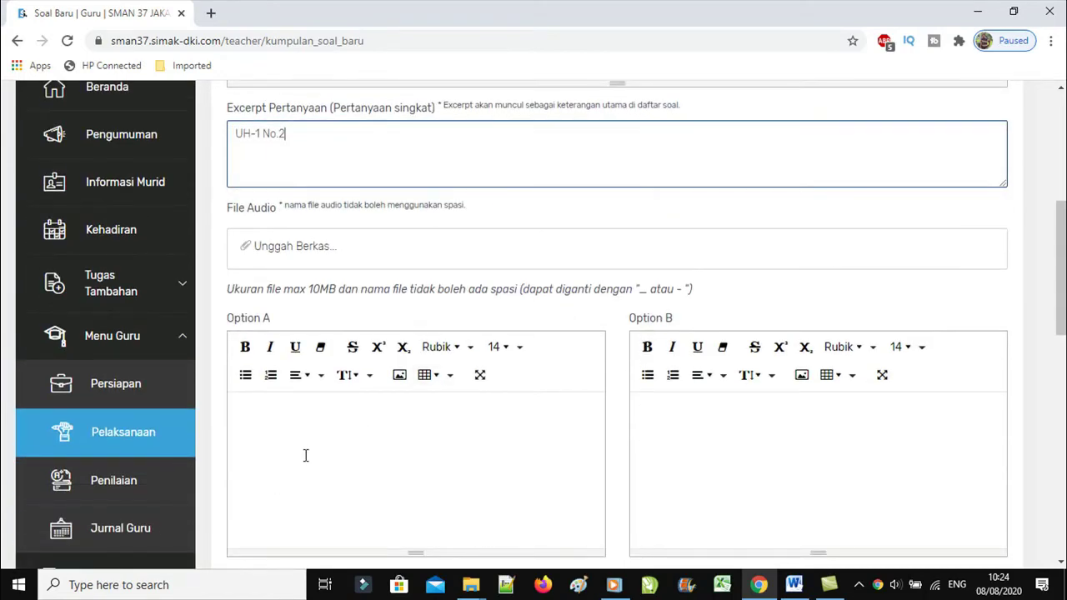
left_click(793, 584)
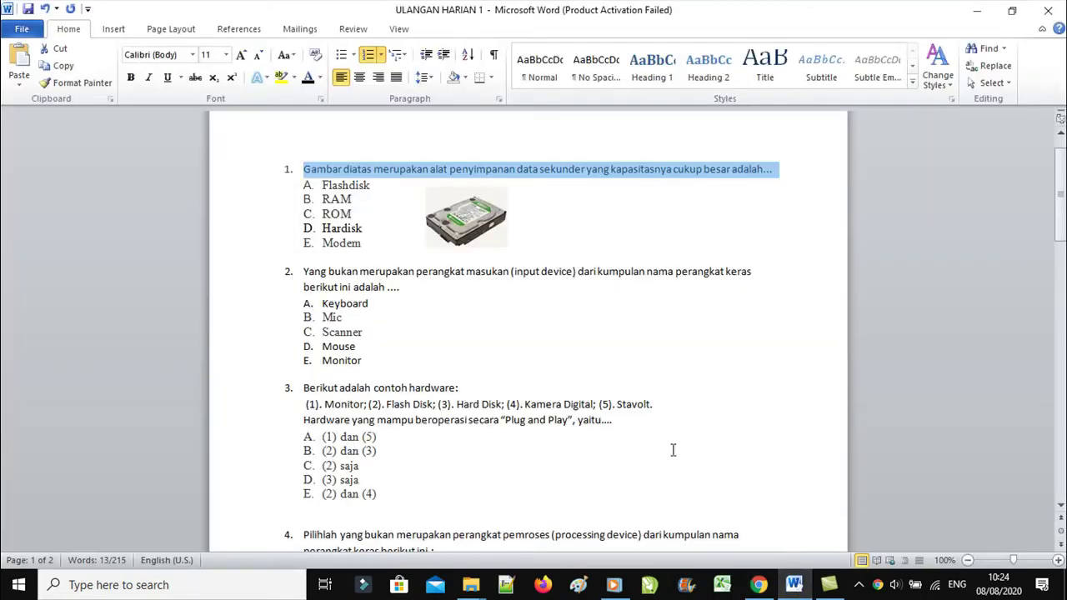
left_click(322, 185)
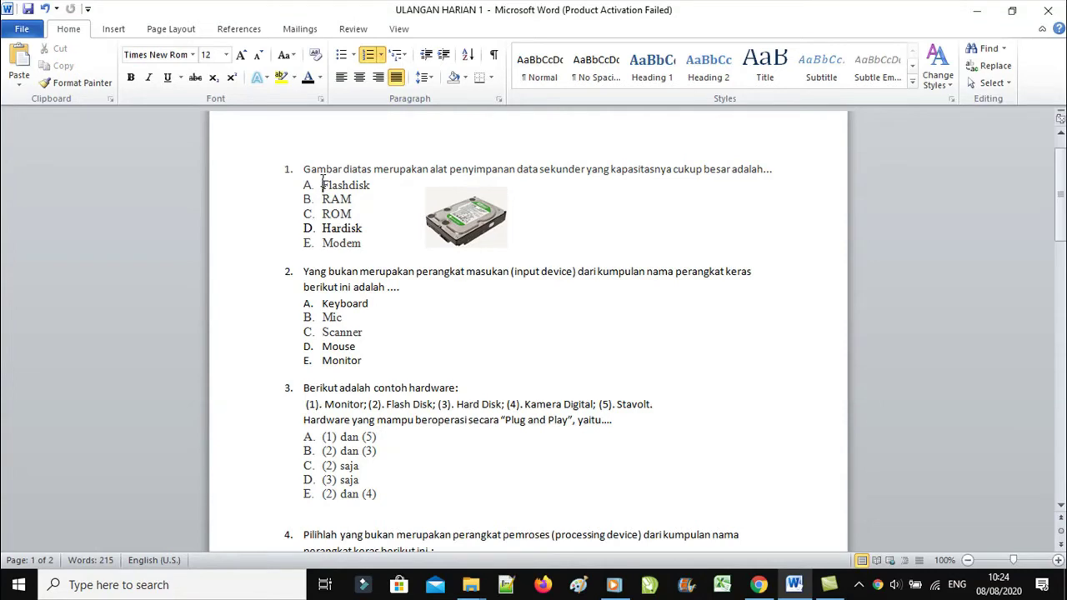
key("shift+Down")
key("shift+Down")
key("shift+Down")
key("shift+Down")
key("shift+Down")
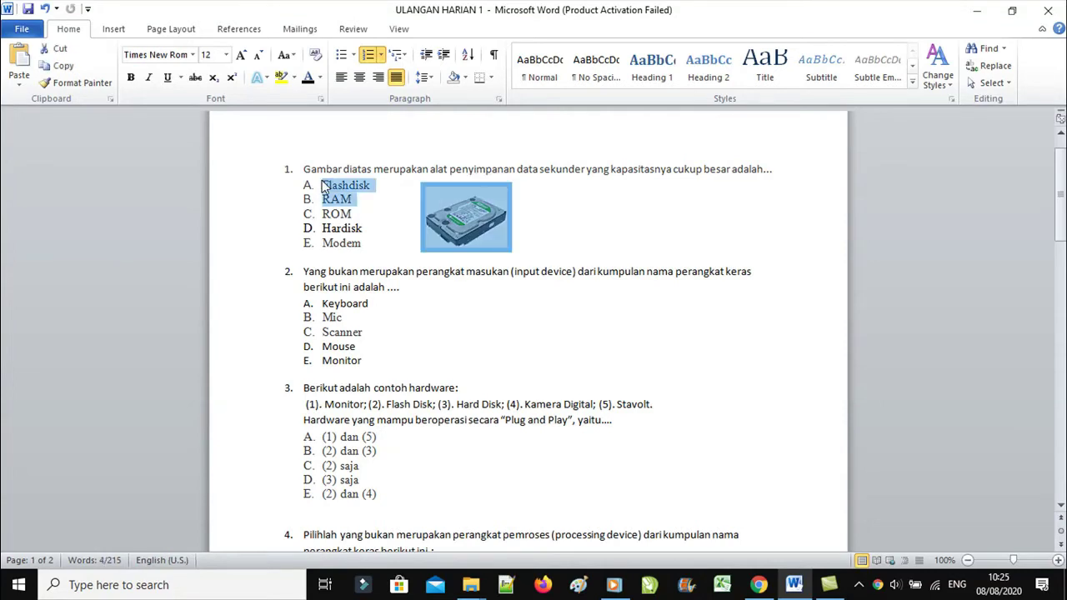
left_click(58, 66)
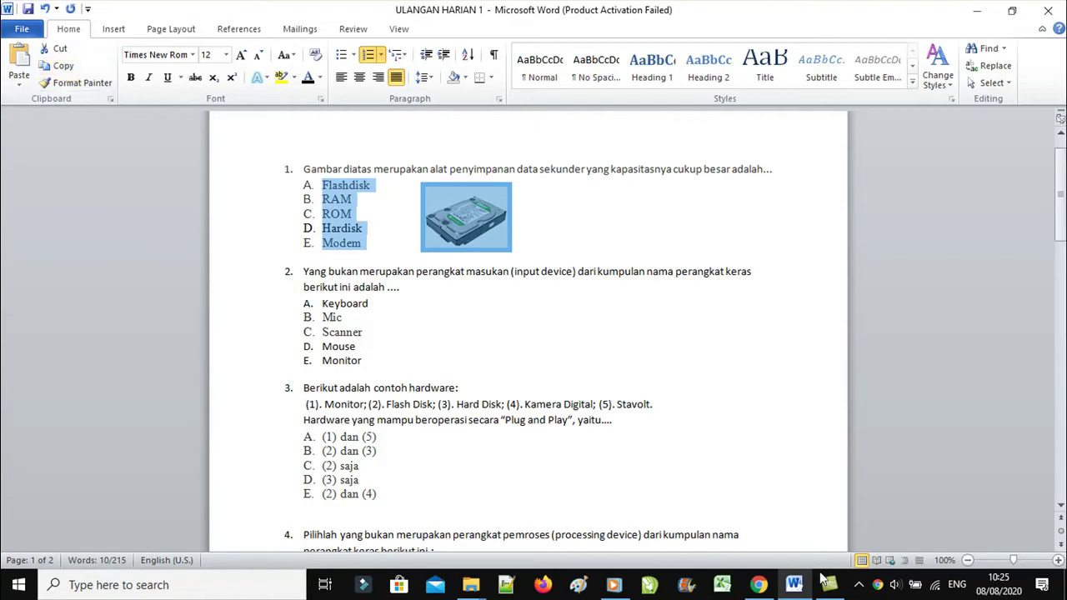
Switch back to Chrome, paste the copied answers as plain text into Option A and remove the "A." label before Flashdisk.
left_click(758, 584)
right_click(379, 421)
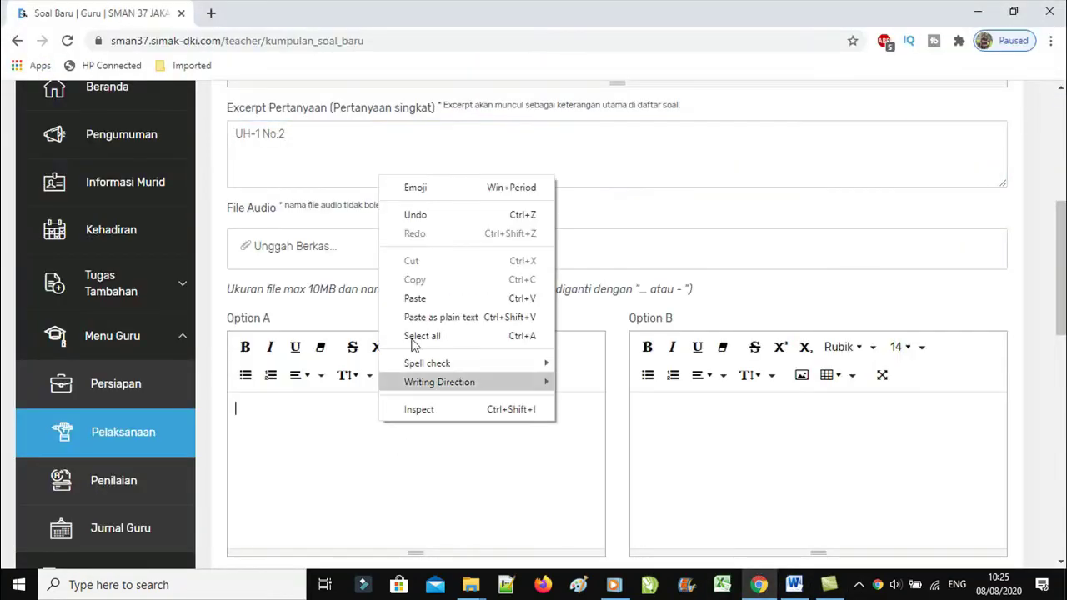
left_click(431, 315)
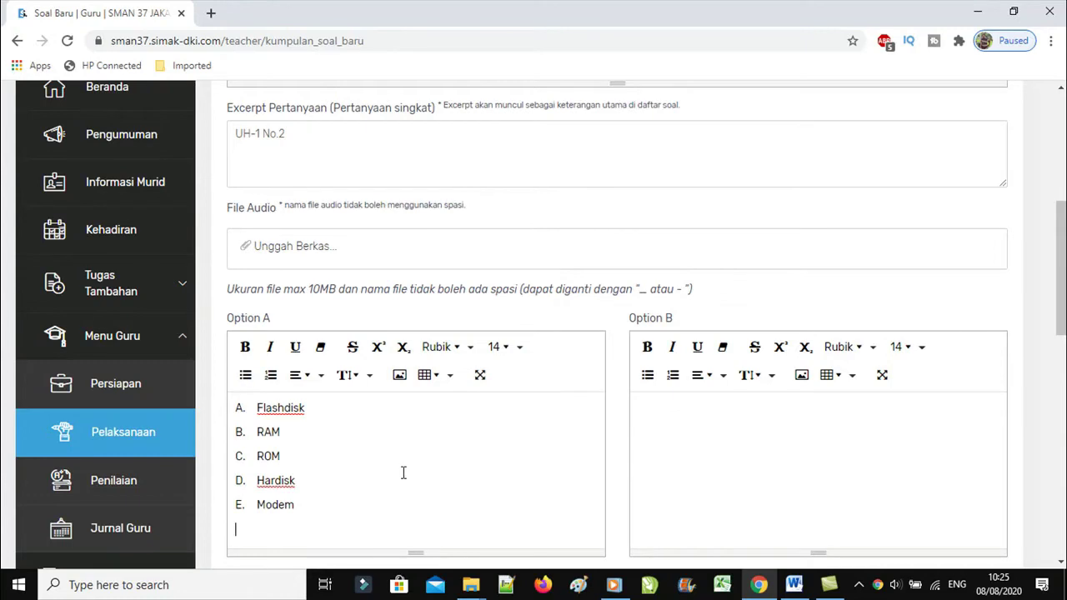
scroll(402, 472, "down", 2)
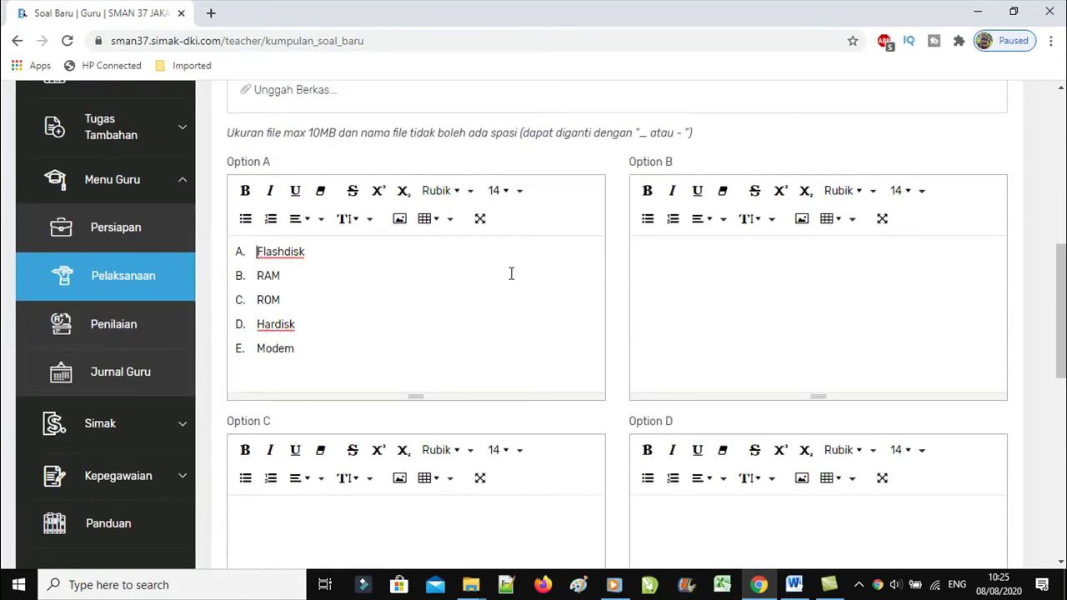
key("BackSpace")
key("BackSpace")
key("BackSpace")
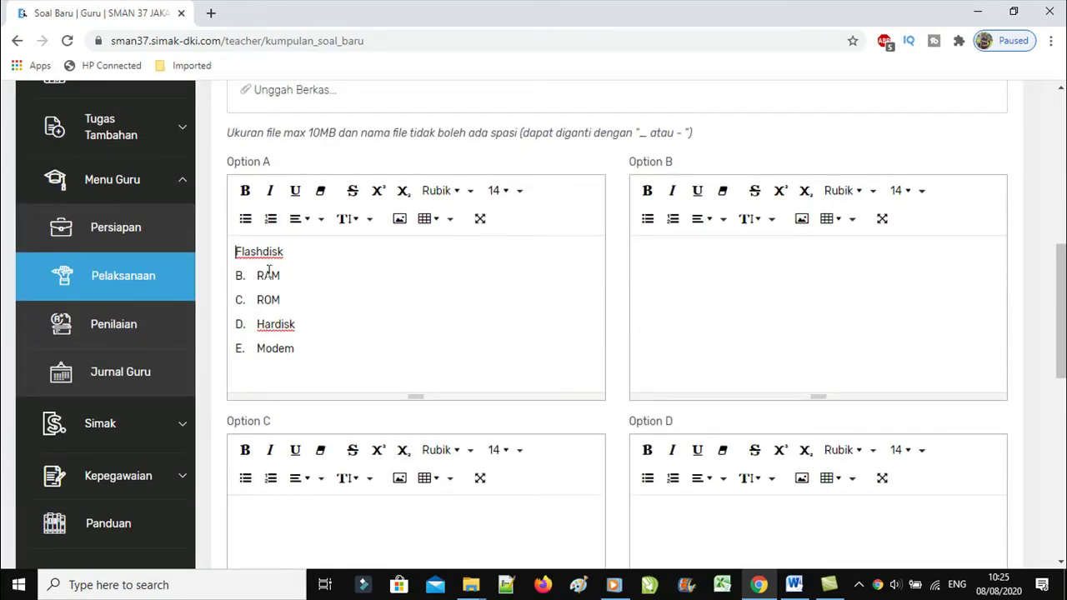
Move the RAM, ROM, Hardisk and Modem lines from Option A to Option B and remove the "B." label before RAM.
left_click_drag(237, 273, 300, 359)
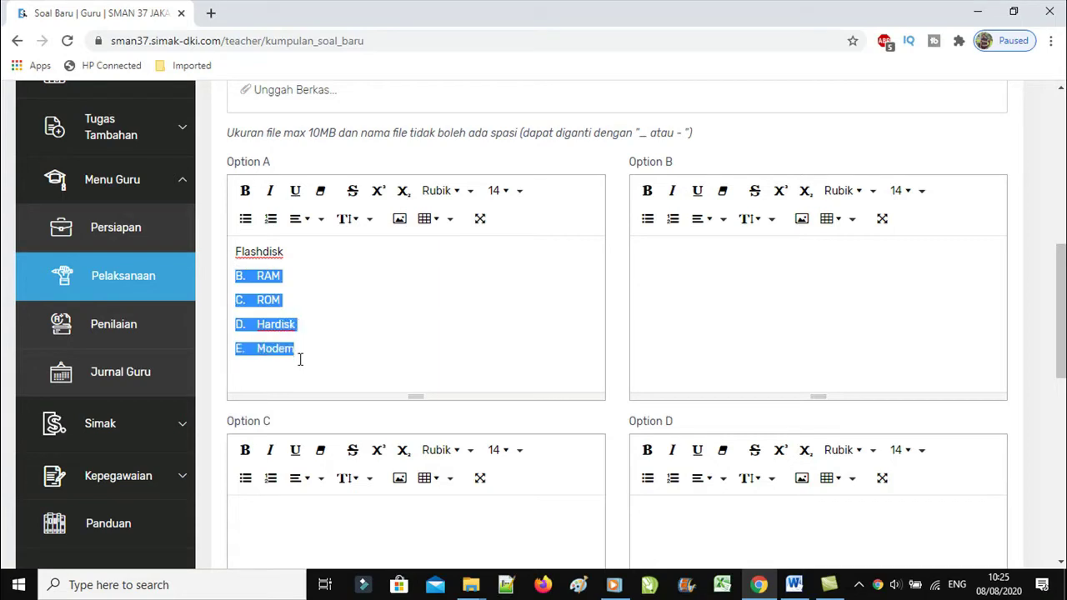
left_click(300, 359)
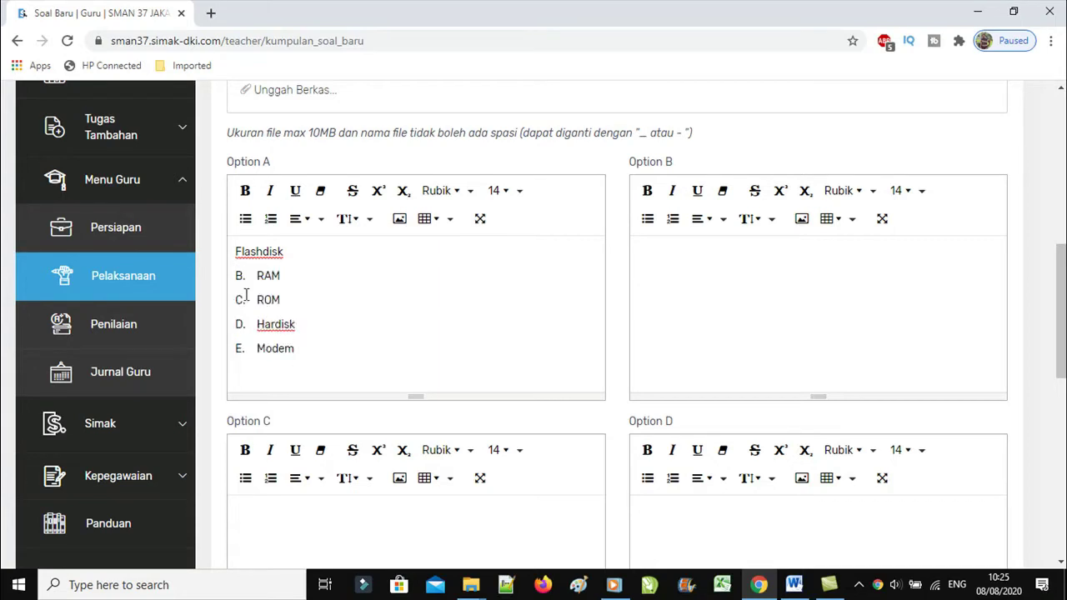
left_click_drag(234, 272, 311, 349)
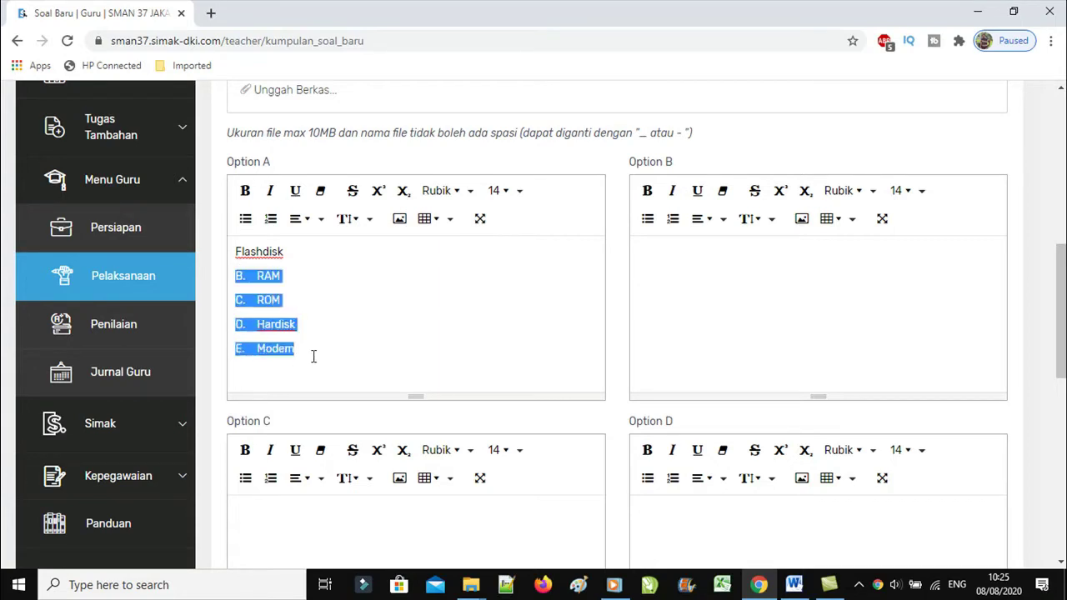
right_click(276, 325)
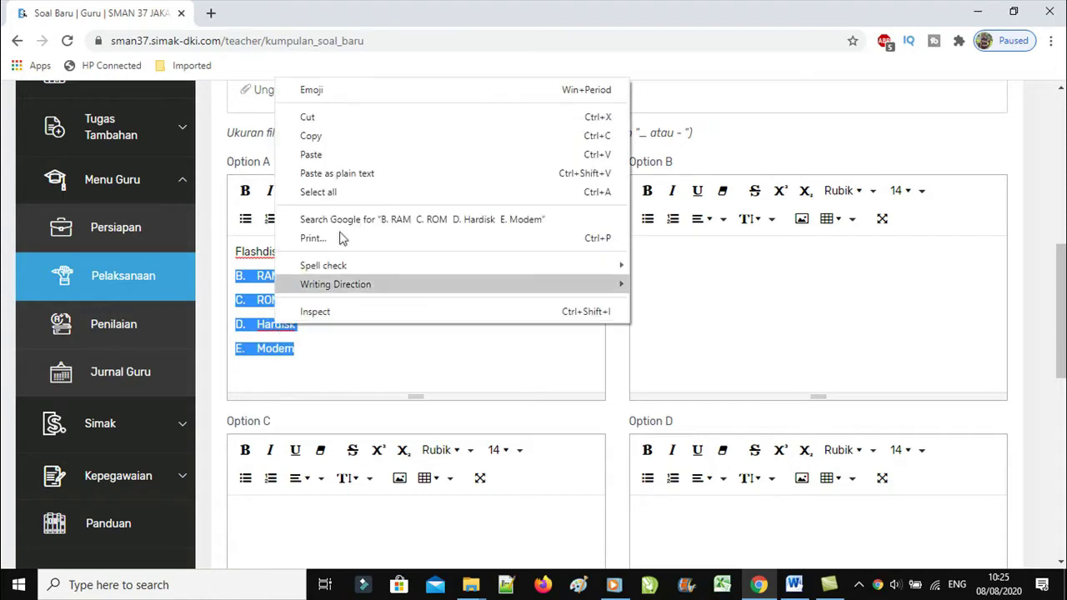
left_click(327, 117)
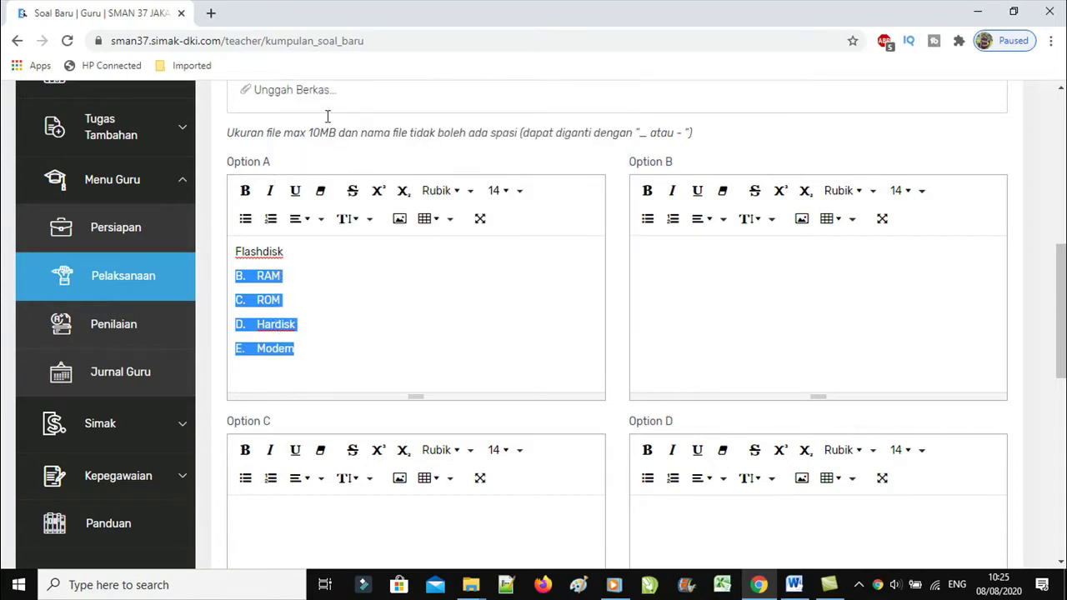
right_click(749, 264)
left_click(795, 386)
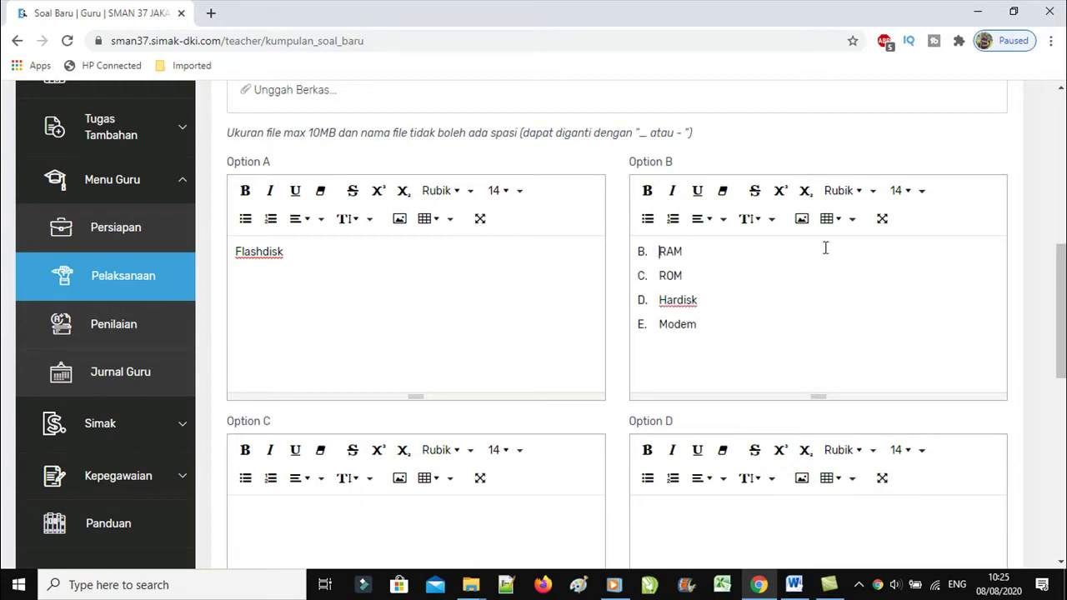
key("BackSpace")
Move the ROM, Hardisk and Modem lines from Option B to Option C and remove the "C." label before ROM.
left_click_drag(638, 275, 743, 324)
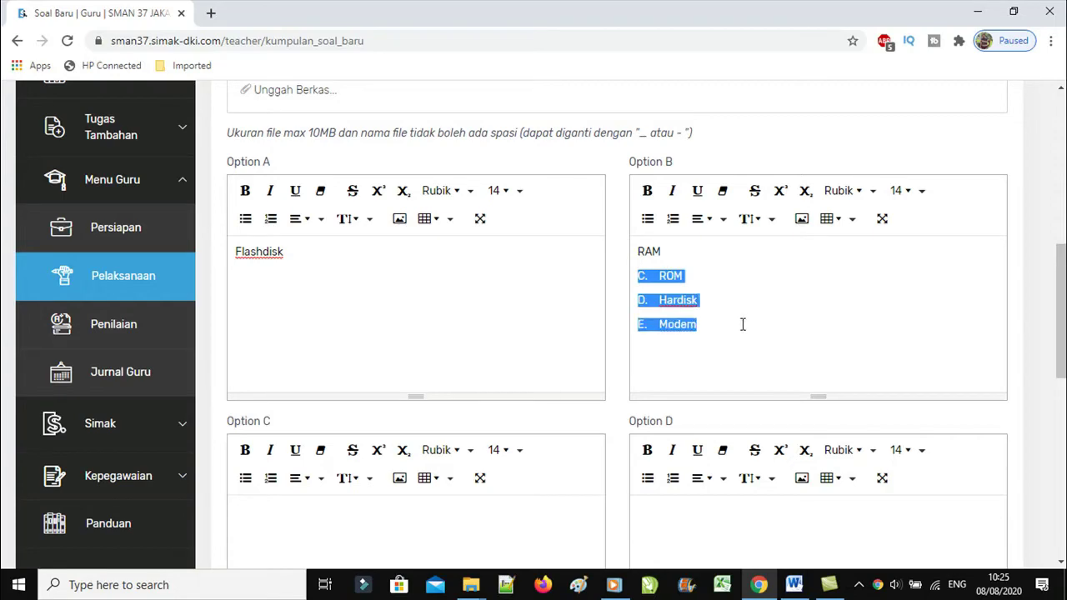
right_click(679, 283)
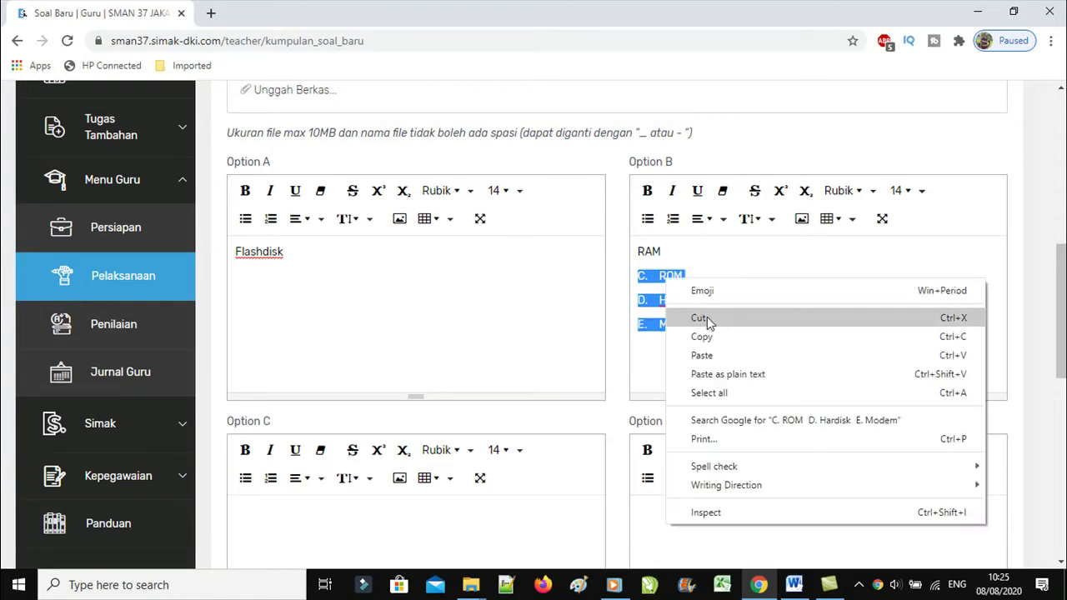
left_click(708, 319)
scroll(427, 395, "down", 3)
right_click(318, 283)
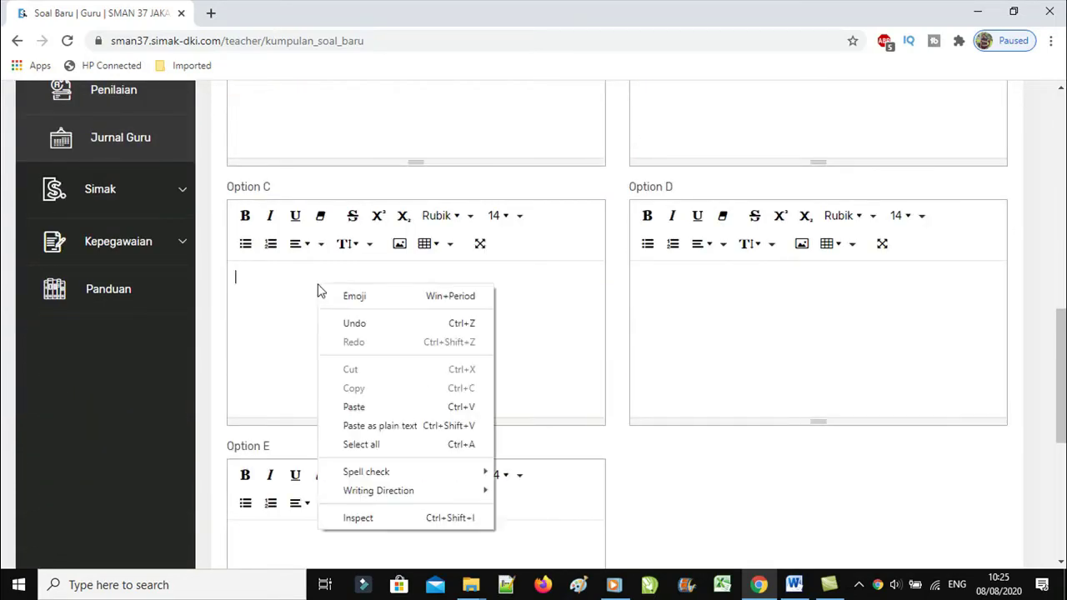
left_click(369, 408)
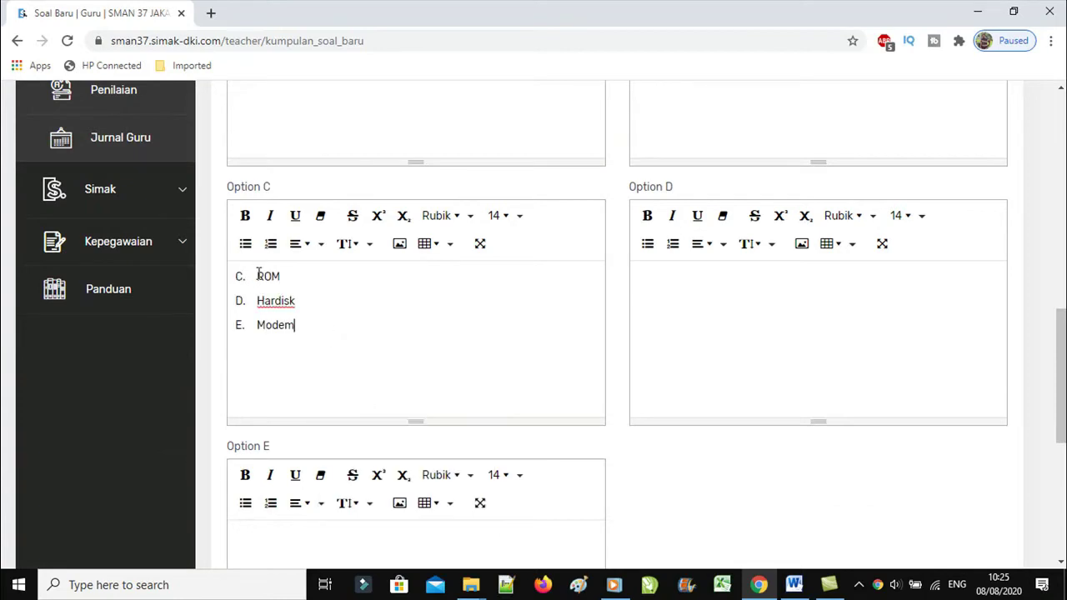
key("BackSpace")
Move the Hardisk and Modem lines from Option C to Option D and remove the "D." label before Hardisk.
left_click_drag(236, 301, 314, 327)
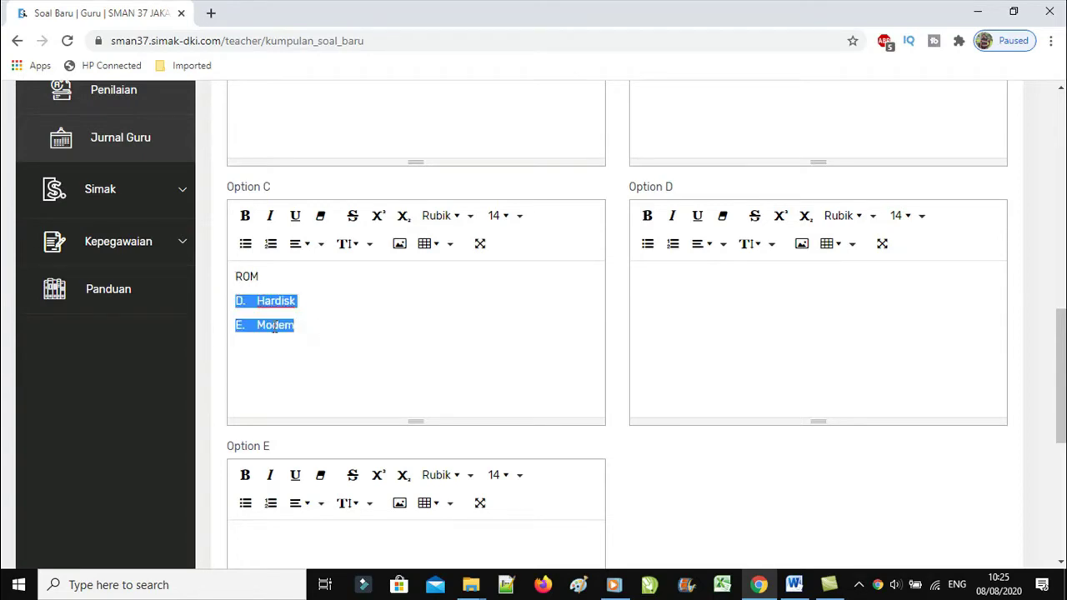
right_click(274, 327)
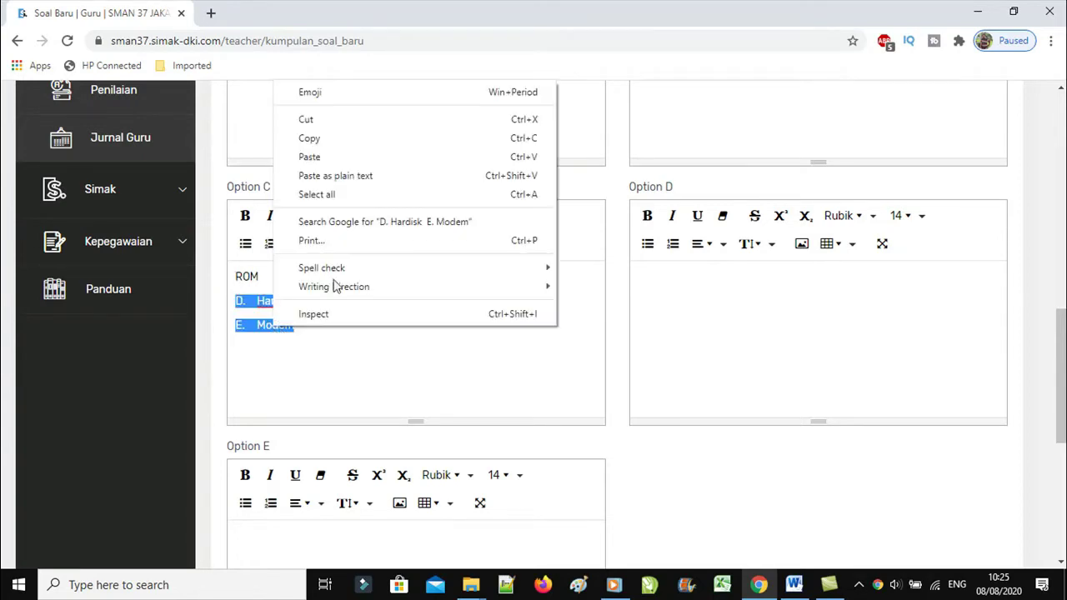
left_click(338, 120)
right_click(684, 310)
left_click(718, 430)
key("BackSpace")
key("BackSpace")
key("BackSpace")
key("BackSpace")
key("BackSpace")
key("BackSpace")
Move the Modem line from Option D to Option E and remove the "E." label before Modem.
left_click_drag(635, 299, 715, 304)
right_click(680, 302)
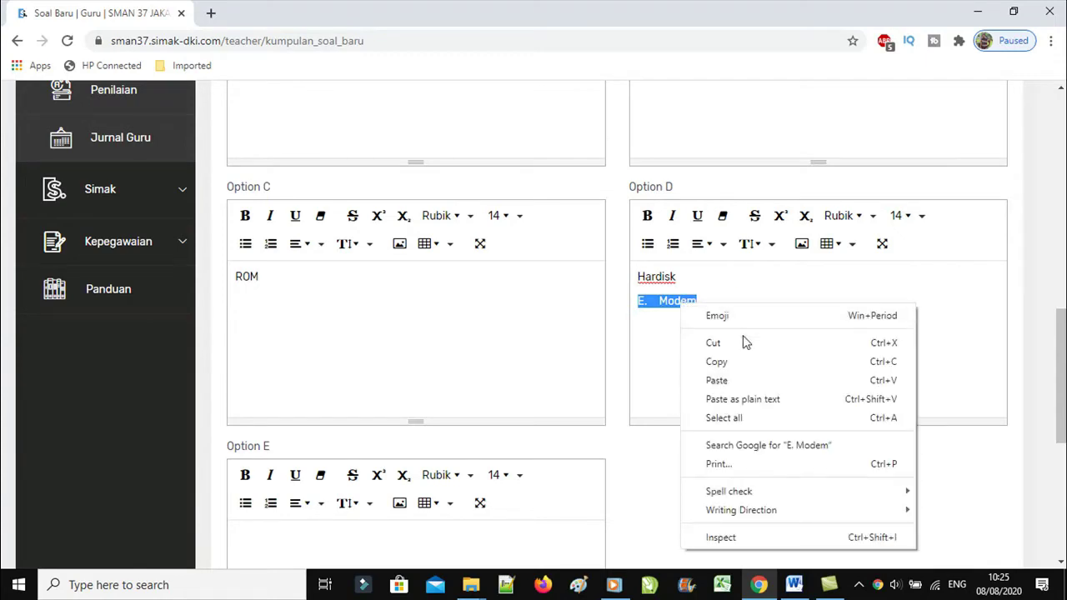
left_click(741, 343)
scroll(717, 350, "down", 3)
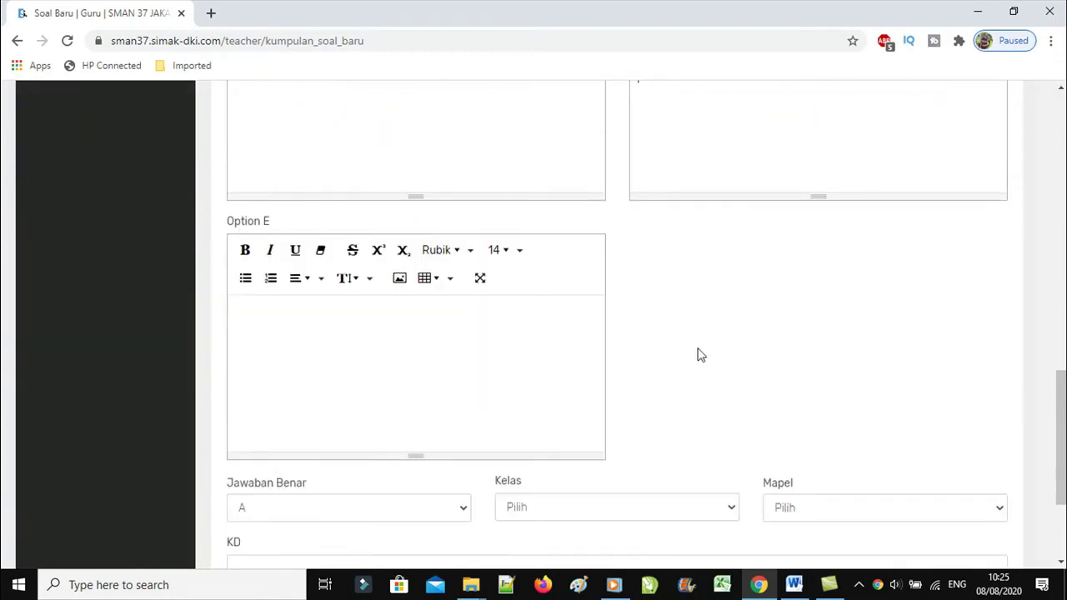
right_click(273, 331)
left_click(333, 215)
left_click(256, 302)
key("BackSpace")
key("BackSpace")
key("BackSpace")
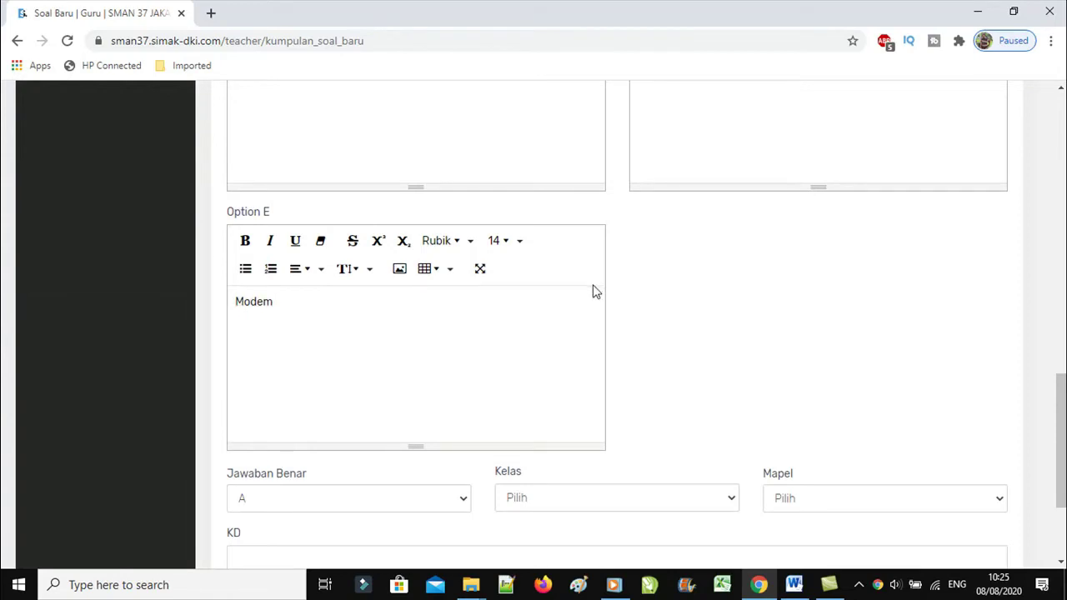
Review the filled answer options, then set the correct answer (Jawaban Benar) to D and the class (Kelas) to X.
scroll(379, 354, "up", 3)
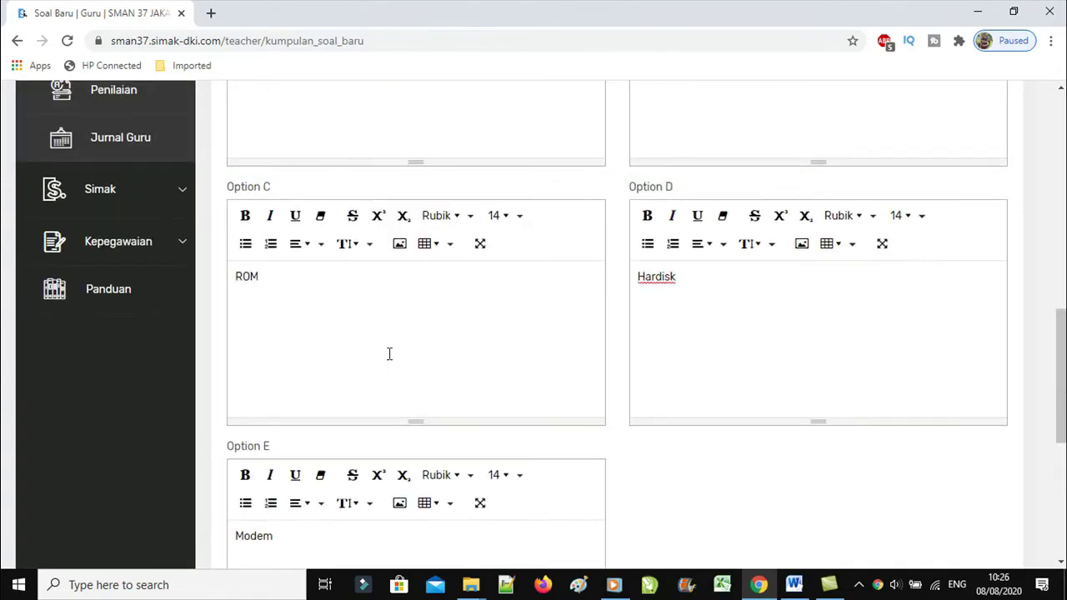
scroll(389, 354, "up", 3)
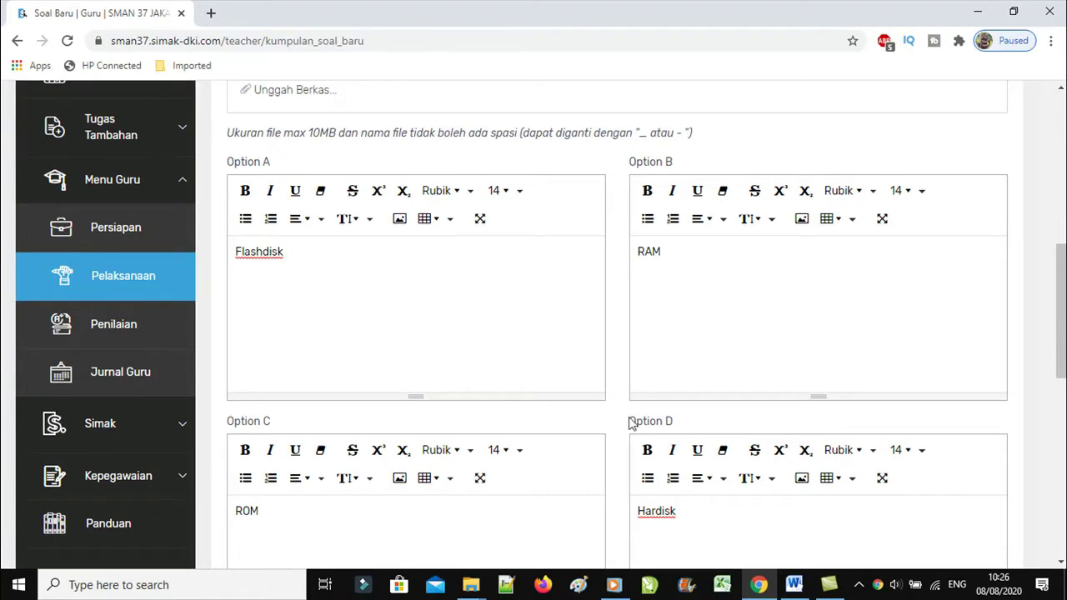
scroll(667, 450, "down", 2)
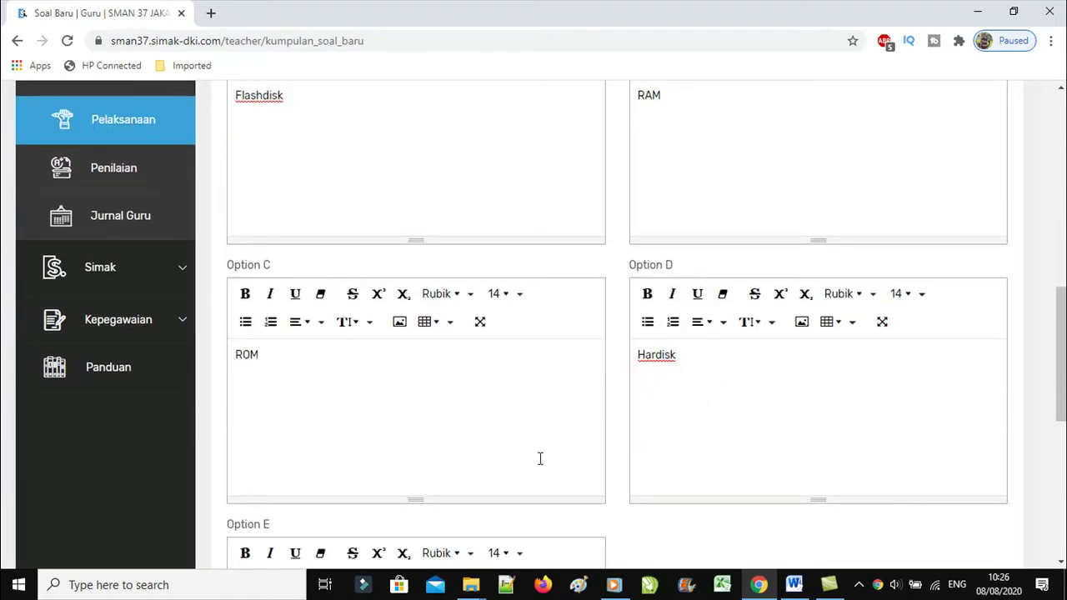
scroll(540, 458, "down", 6)
left_click(365, 326)
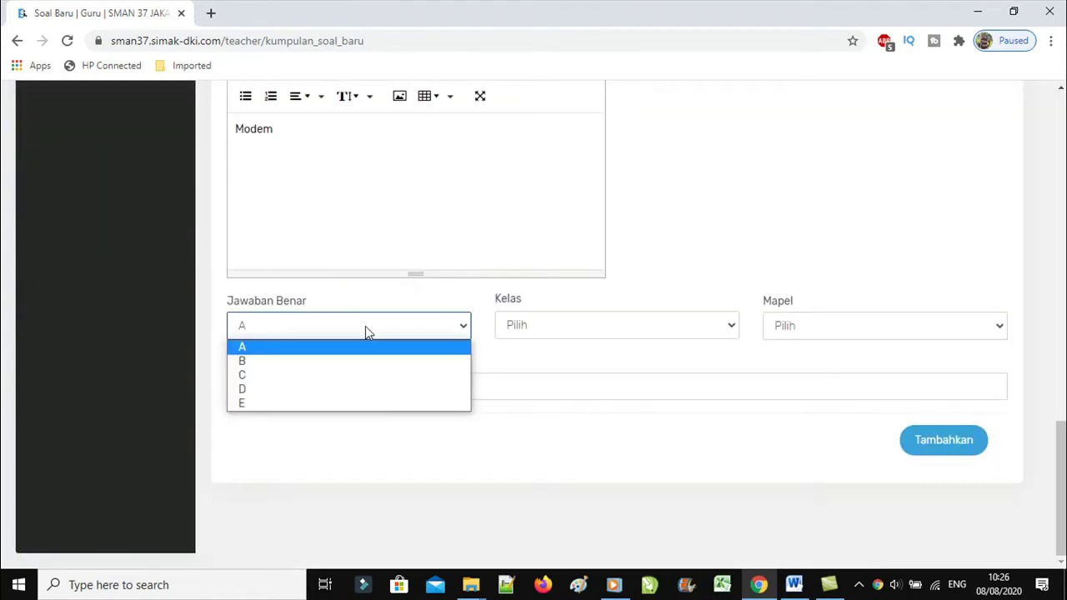
left_click(329, 390)
left_click(619, 328)
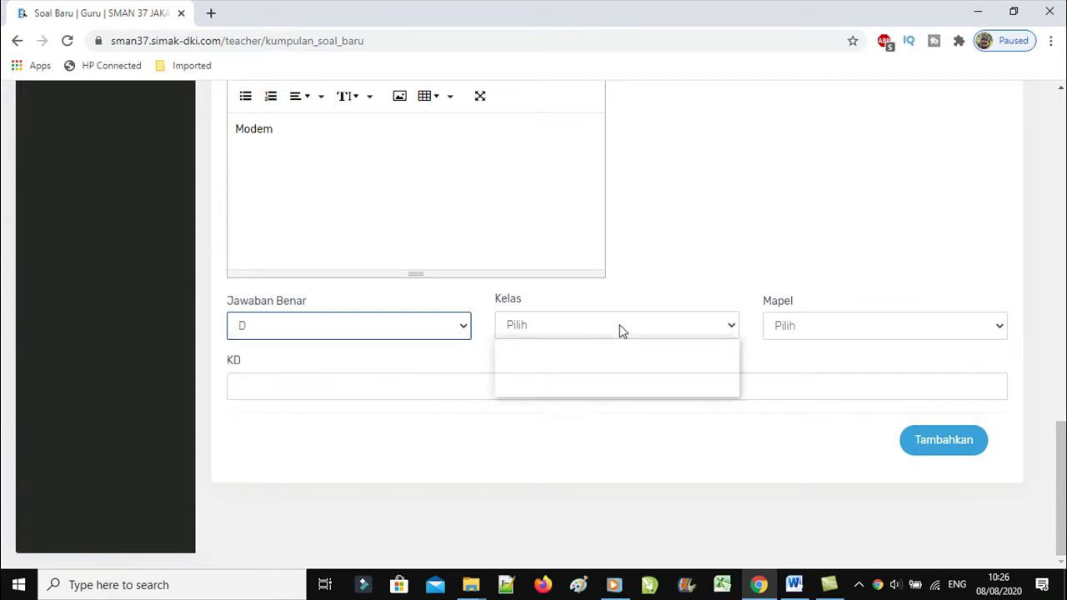
left_click(605, 366)
Set the subject (Mapel) to Informatika and KD to 1.1, and add the question to the question bank.
left_click(815, 324)
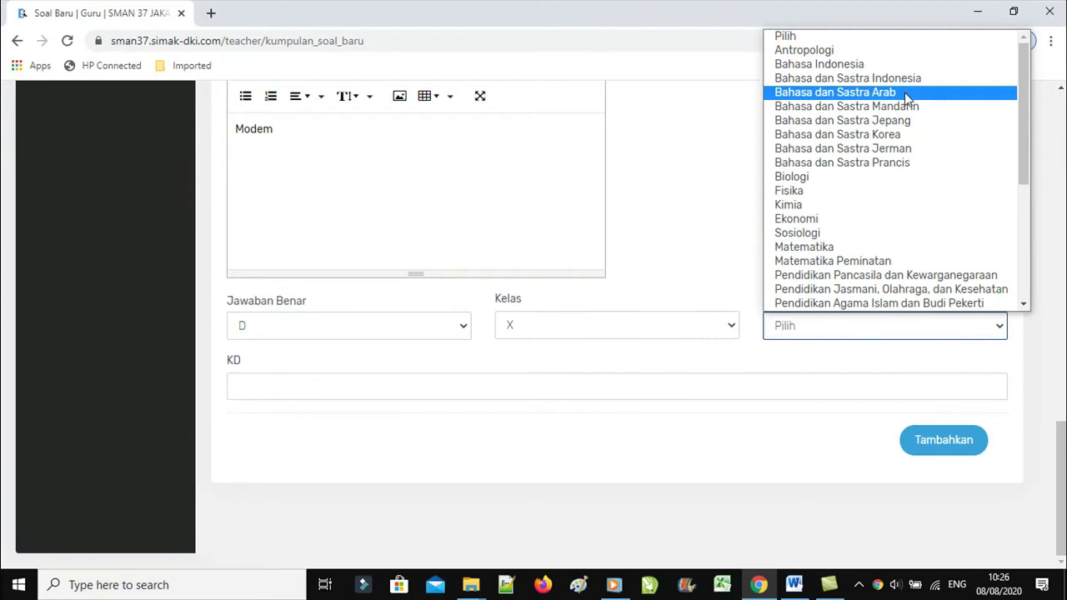
scroll(897, 218, "down", 5)
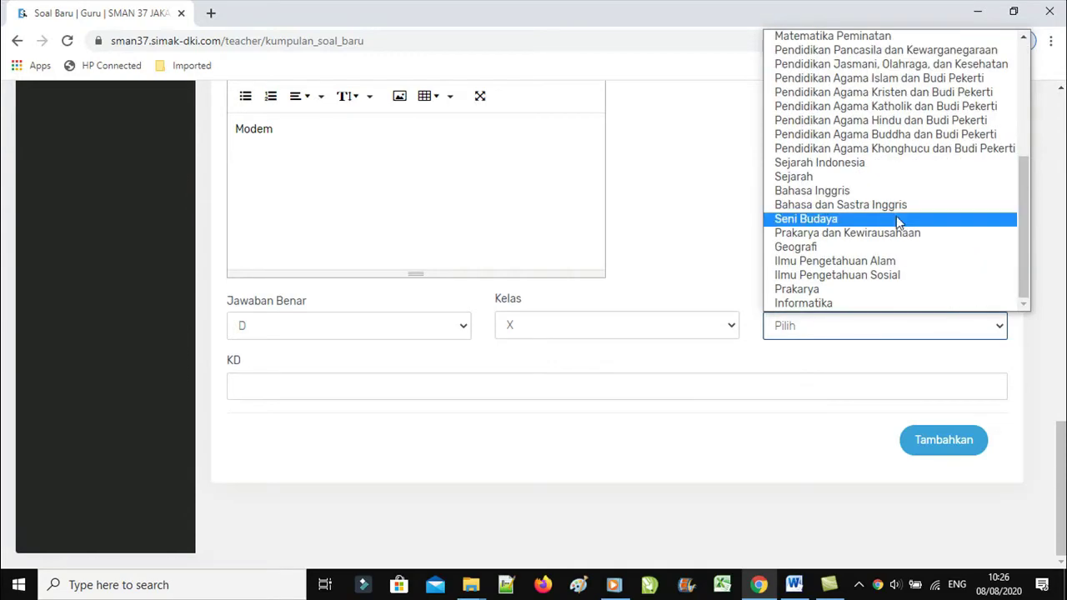
left_click(841, 303)
left_click(523, 383)
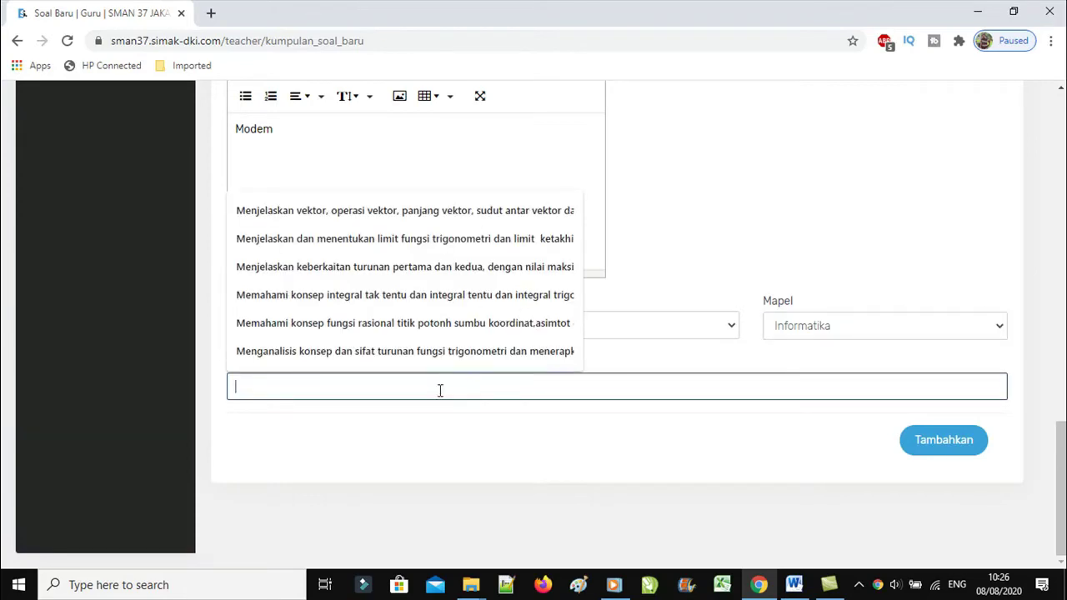
type("1.1")
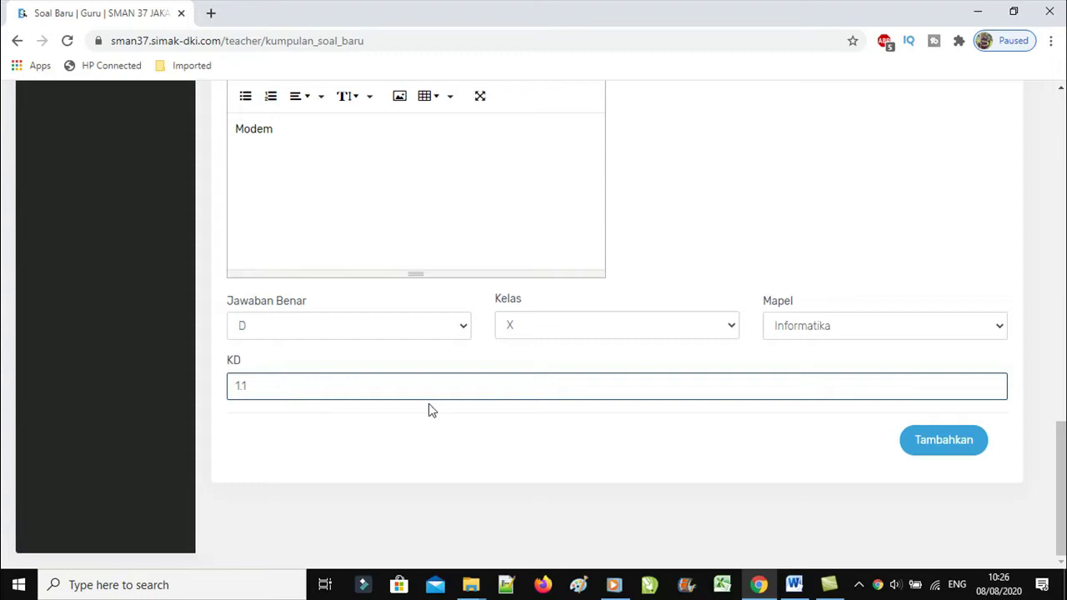
left_click(943, 447)
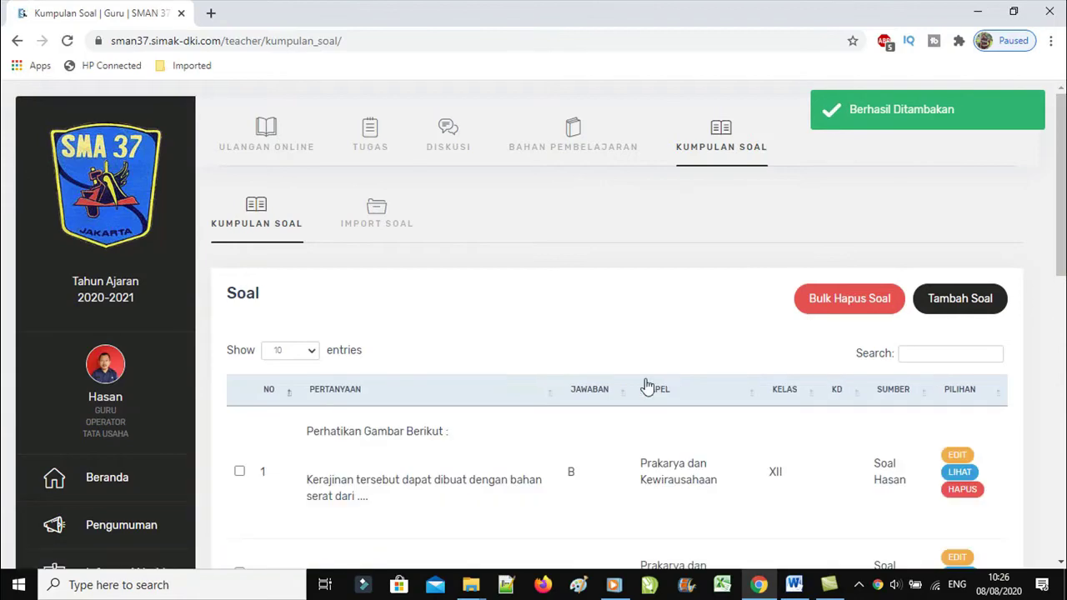
Show 100 entries per page in the question list and view question UH-1 No.1 from page 2.
left_click(306, 353)
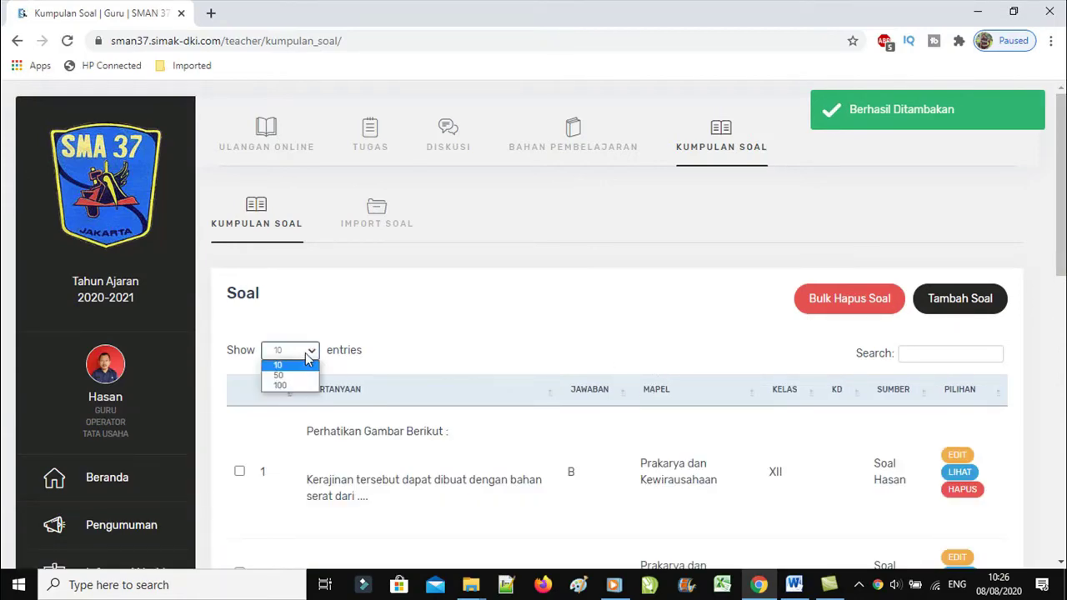
left_click(279, 364)
scroll(627, 324, "down", 8)
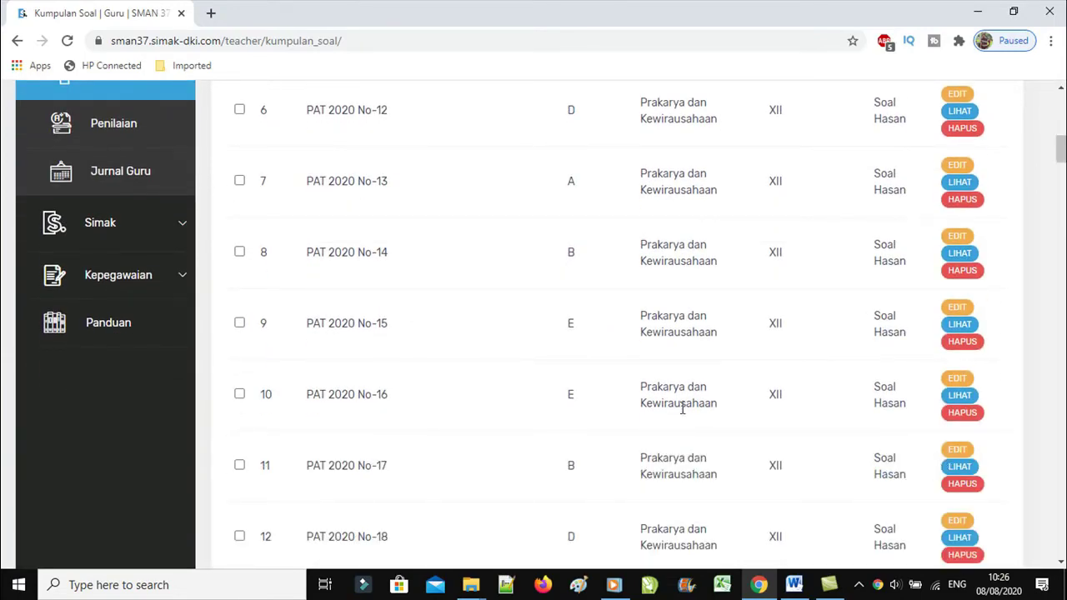
scroll(679, 413, "down", 4)
scroll(674, 424, "down", 10)
left_click_drag(1060, 204, 1060, 542)
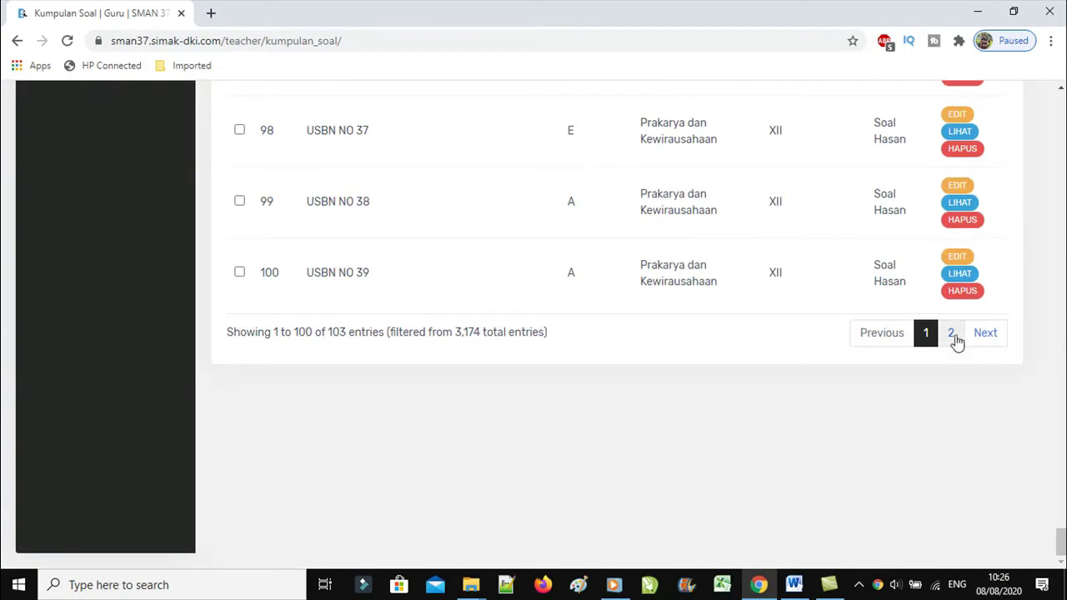
left_click(953, 334)
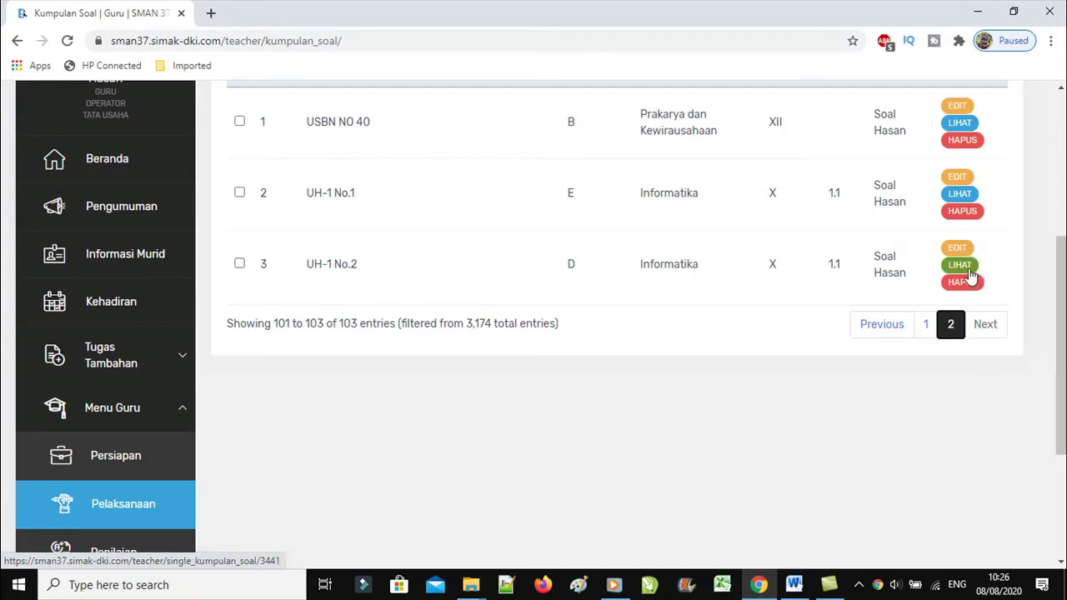
left_click(643, 221)
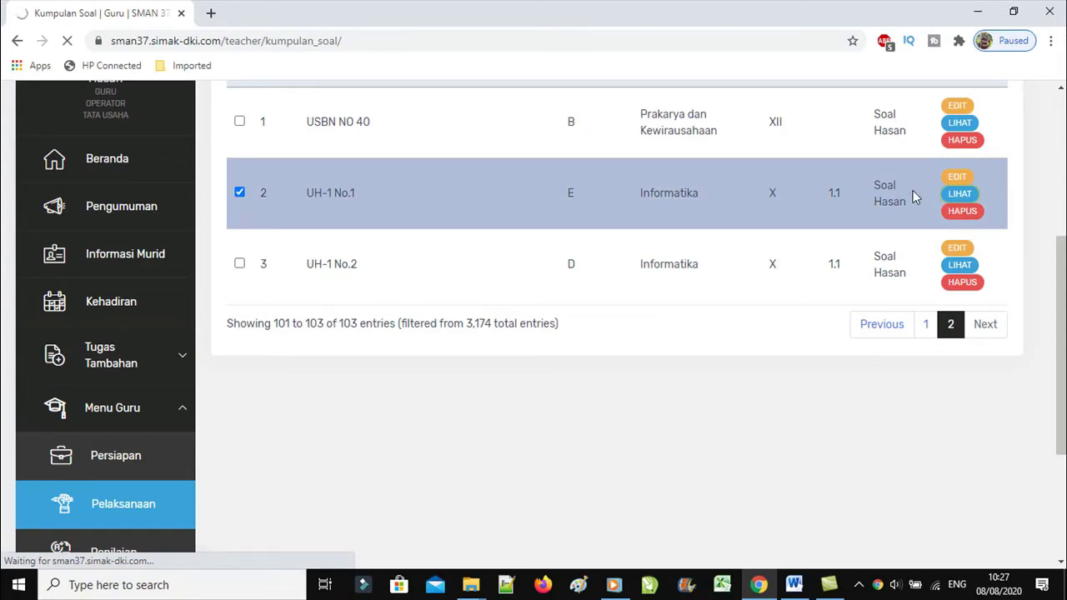
left_click(956, 197)
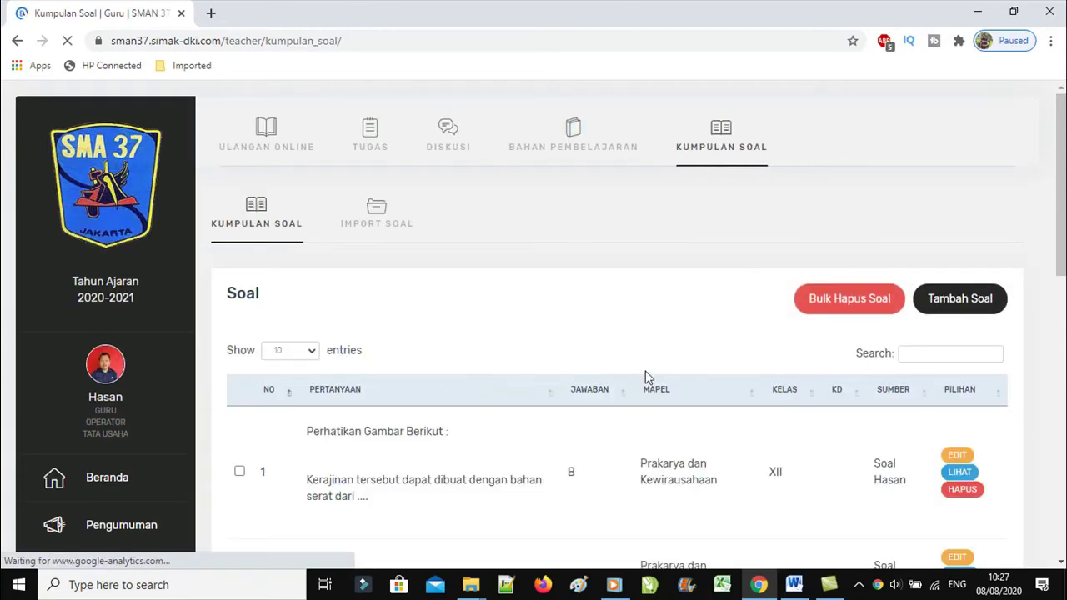
Show 100 entries per page in the question list again and delete question UH-1 No.1 from page 2.
left_click(289, 353)
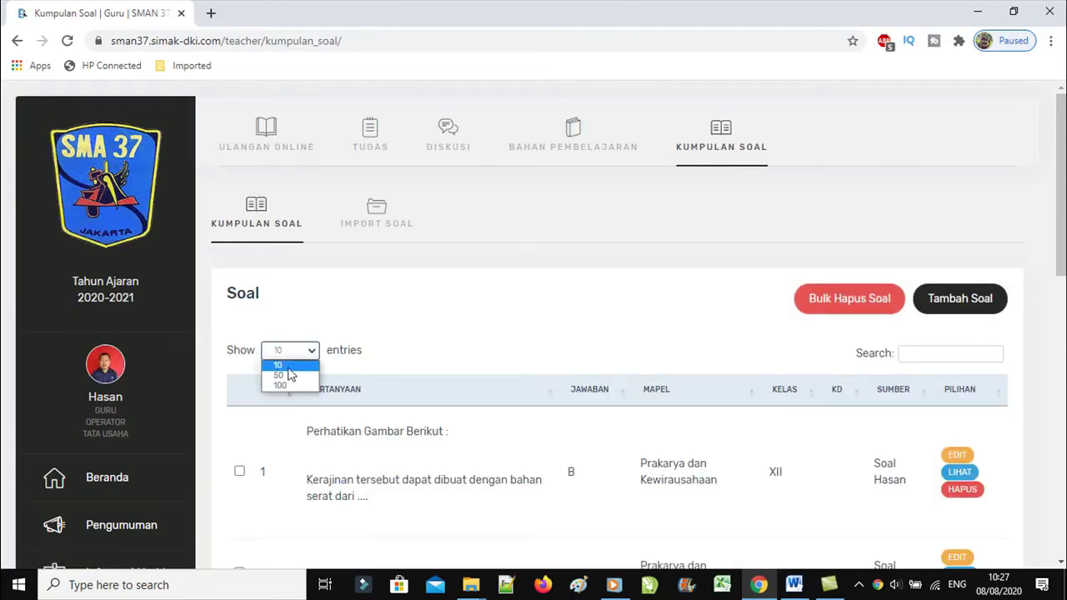
scroll(500, 457, "down", 9)
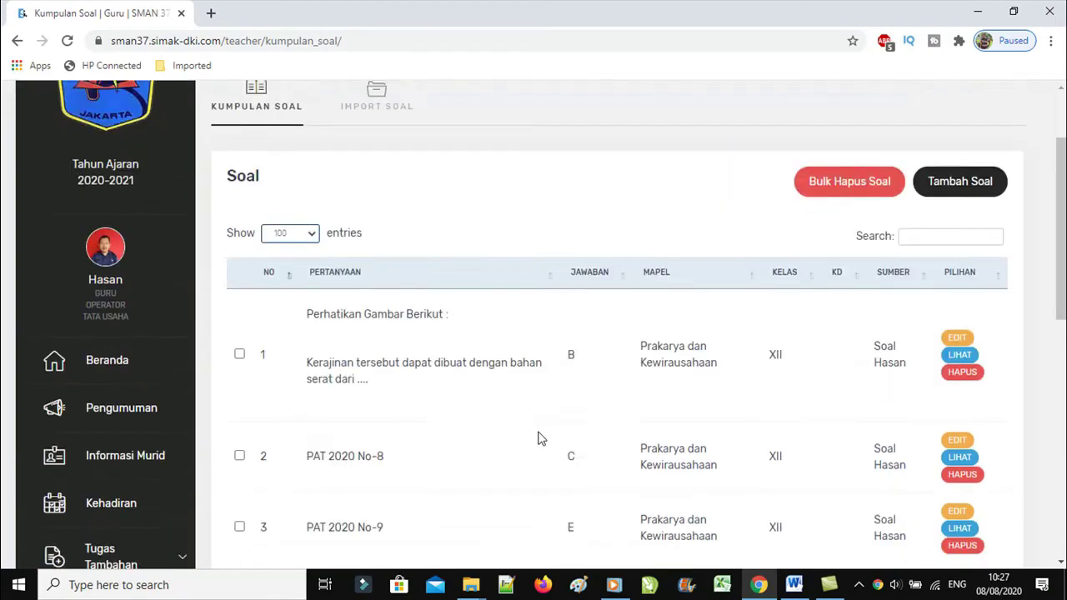
scroll(638, 374, "down", 15)
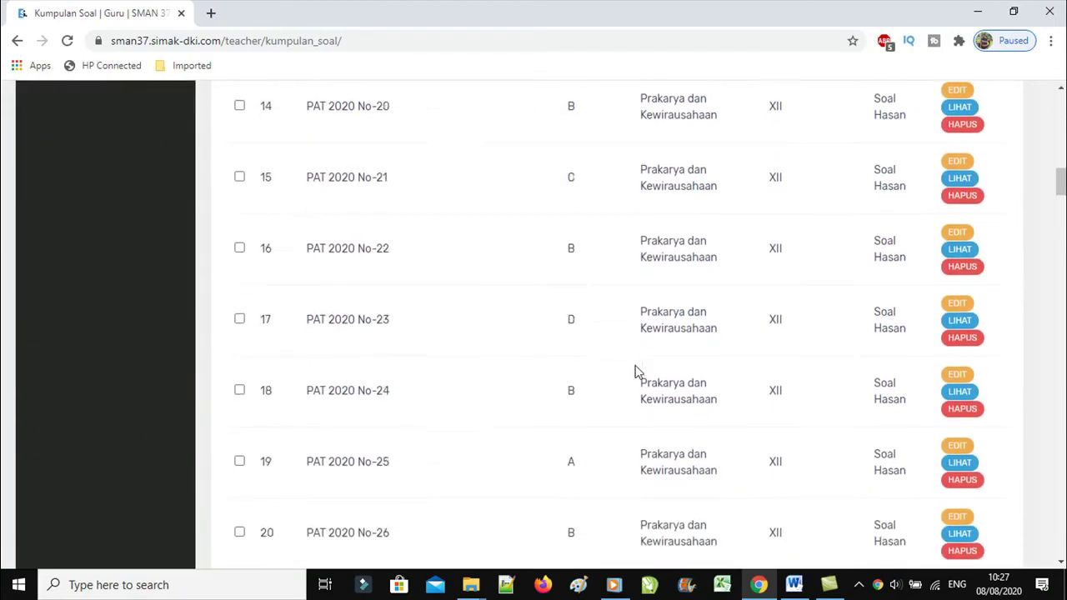
left_click_drag(1061, 241, 1059, 498)
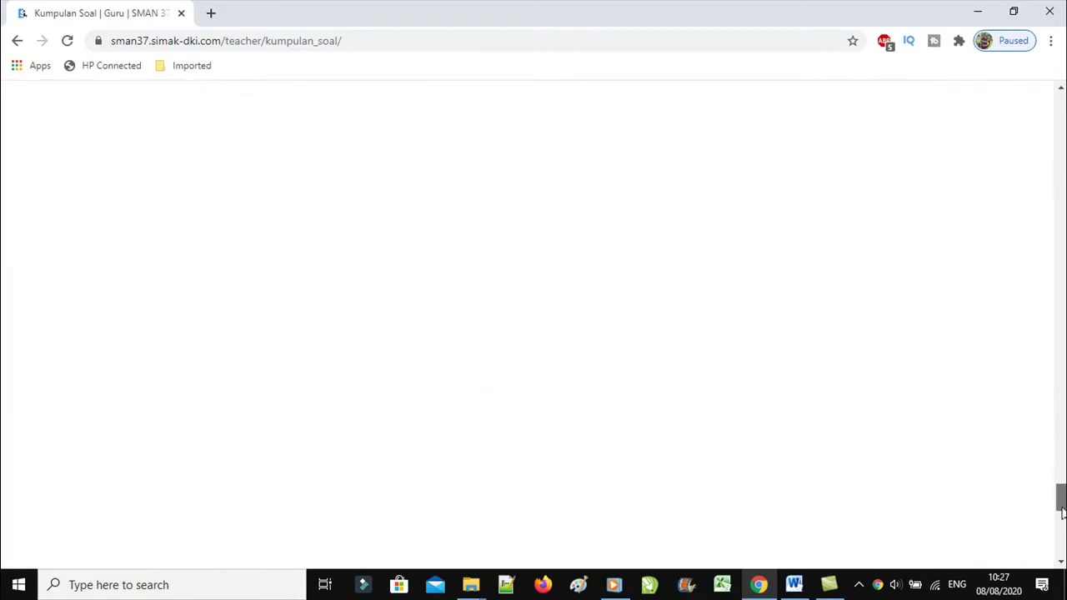
left_click(952, 363)
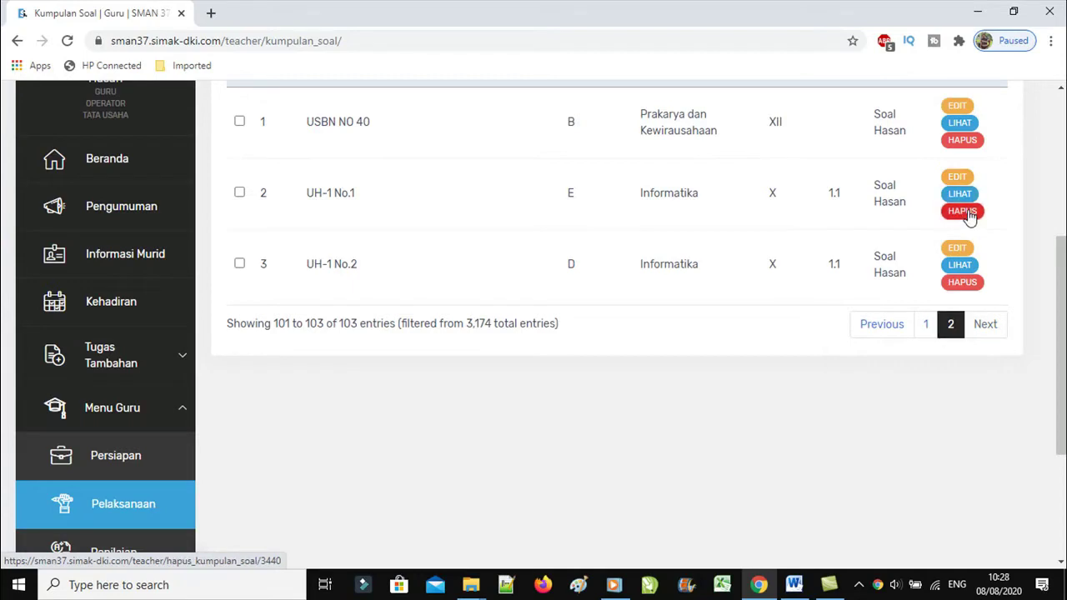
left_click(964, 212)
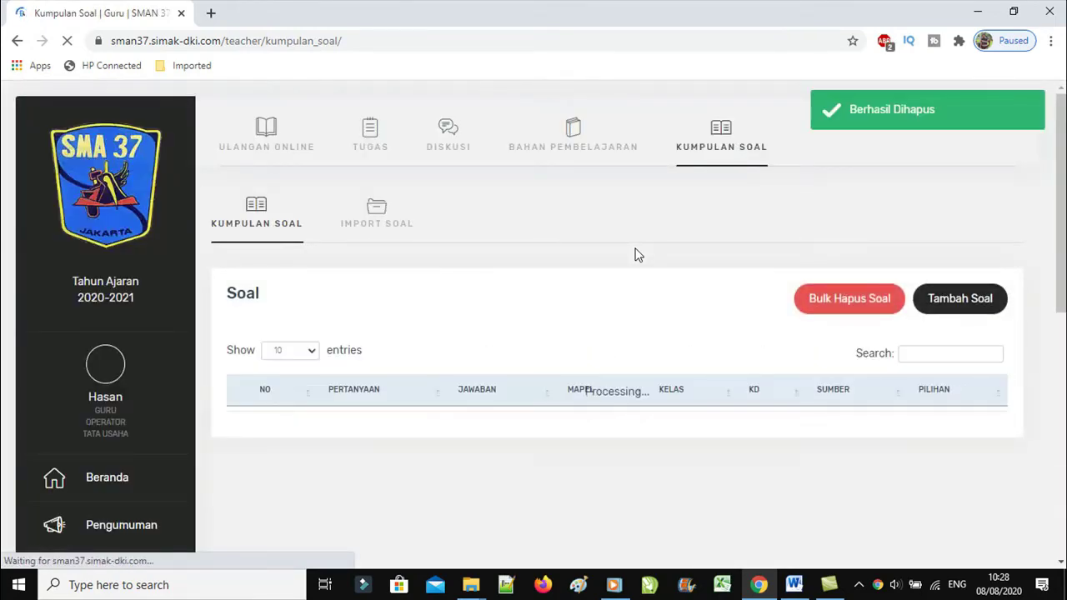
List 100 entries per page and open question UH-1 No.2 on page 2 for editing.
left_click(294, 354)
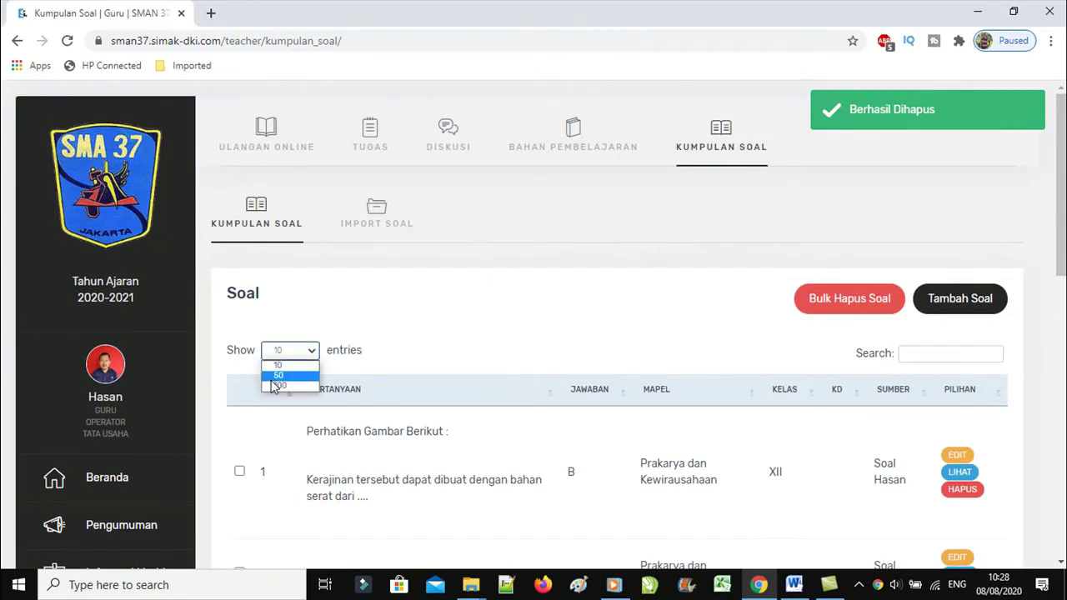
left_click(279, 386)
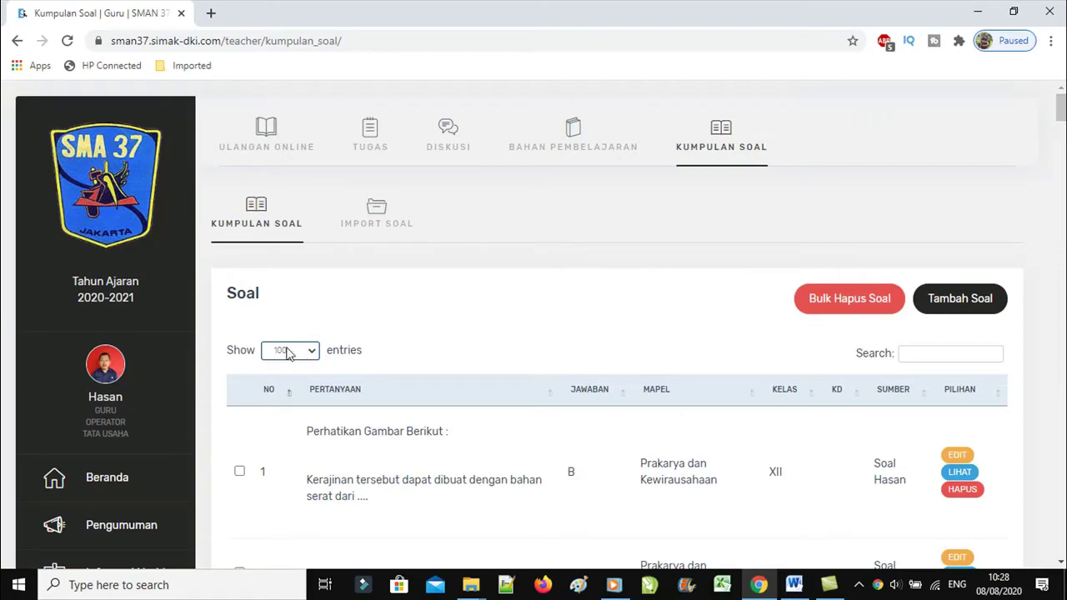
scroll(517, 305, "down", 15)
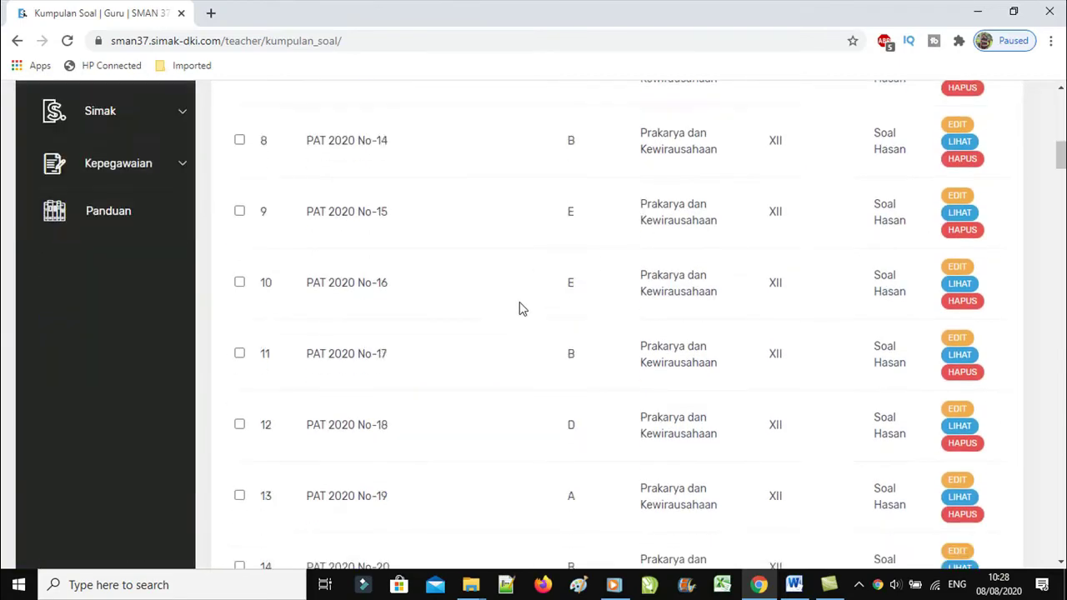
scroll(583, 325, "down", 20)
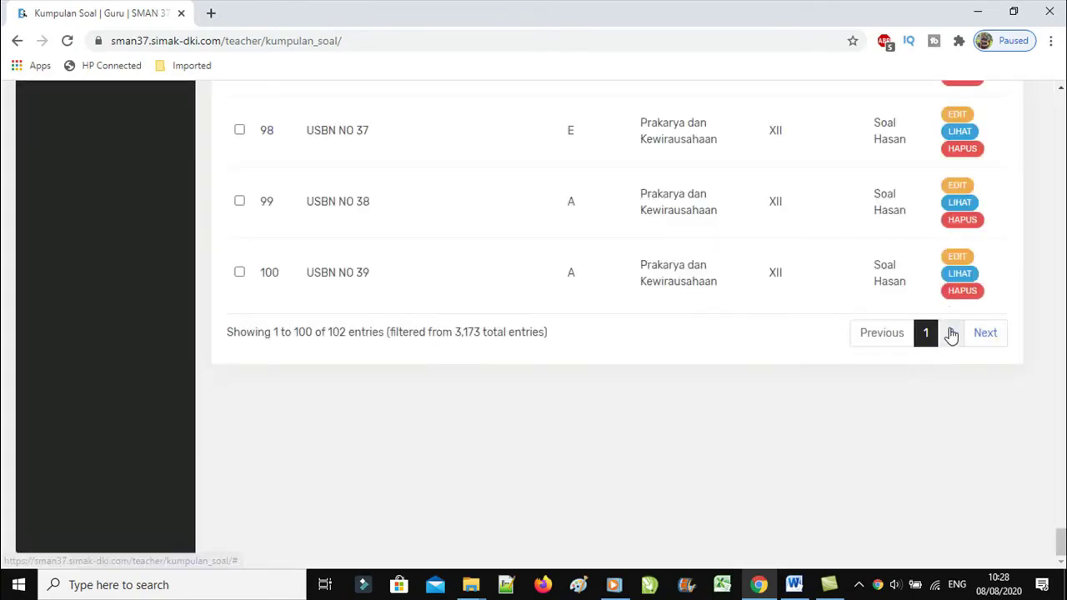
left_click(950, 333)
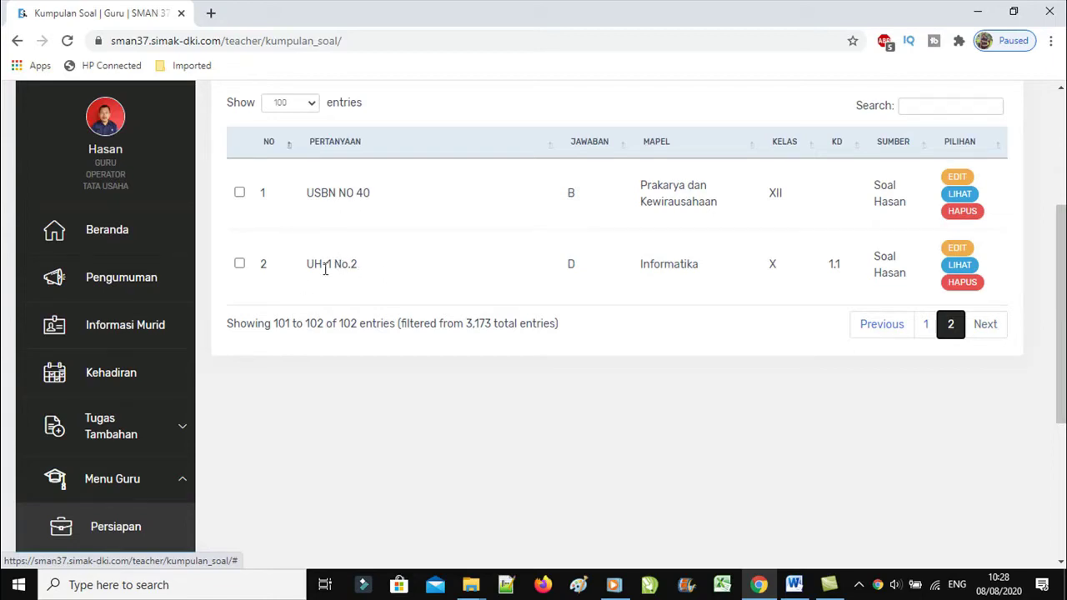
left_click(957, 248)
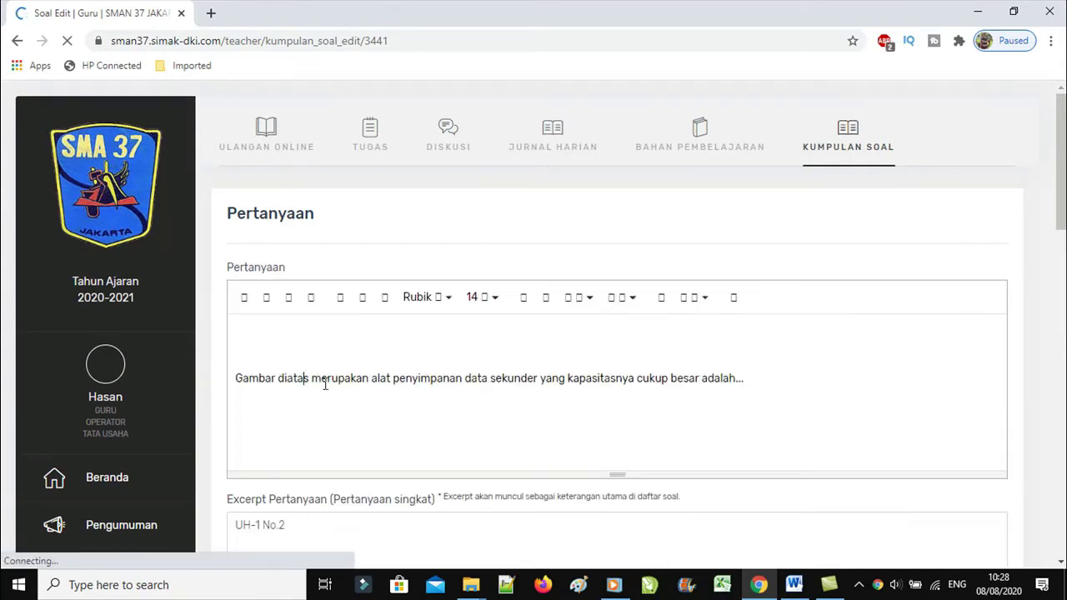
Change the question's excerpt to UH-1 No.1 and save the updated question.
scroll(303, 375, "down", 2)
left_click(296, 376)
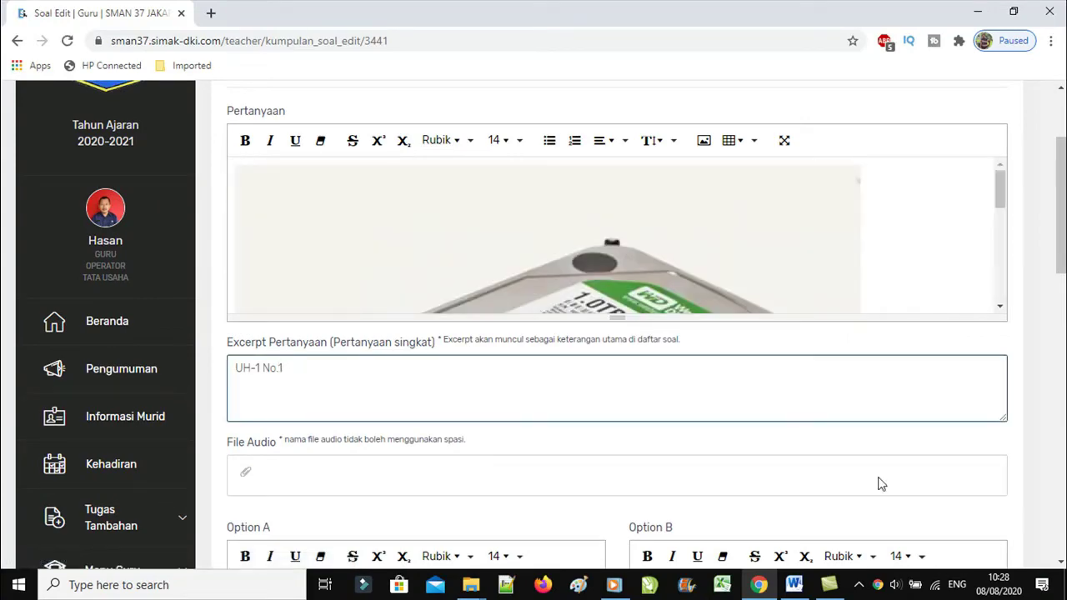
left_click_drag(1061, 254, 1061, 472)
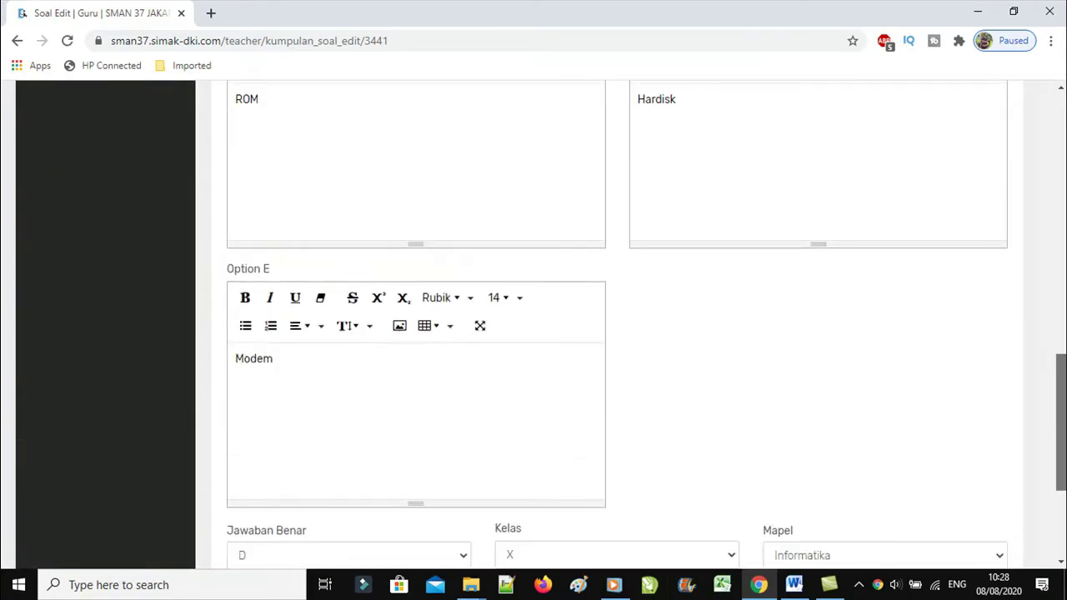
scroll(948, 474, "down", 3)
left_click(940, 450)
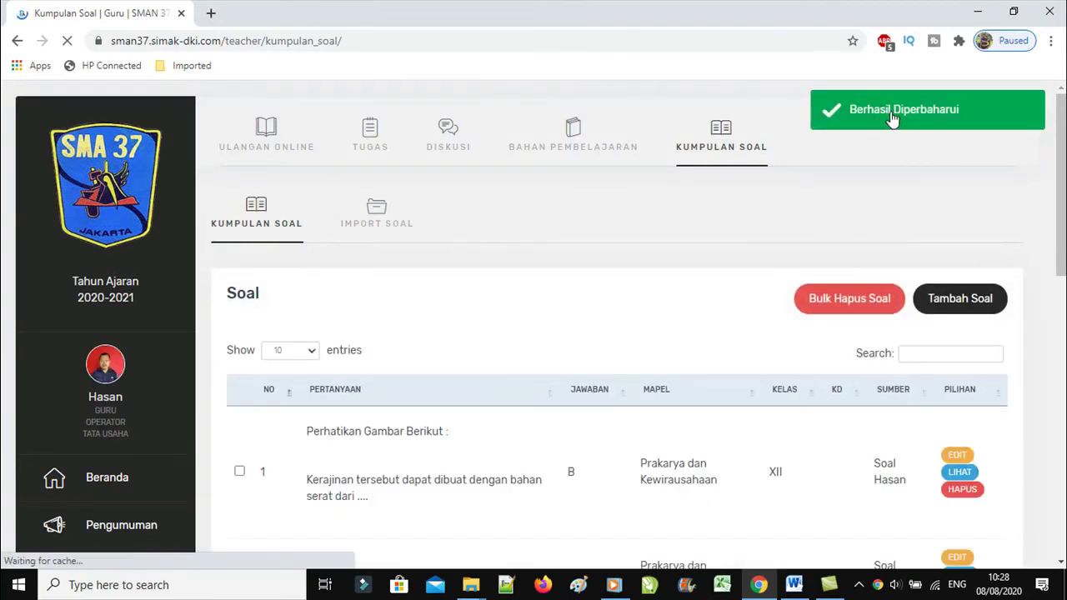
Show 100 entries per page in the question list and go to page 2.
left_click(295, 353)
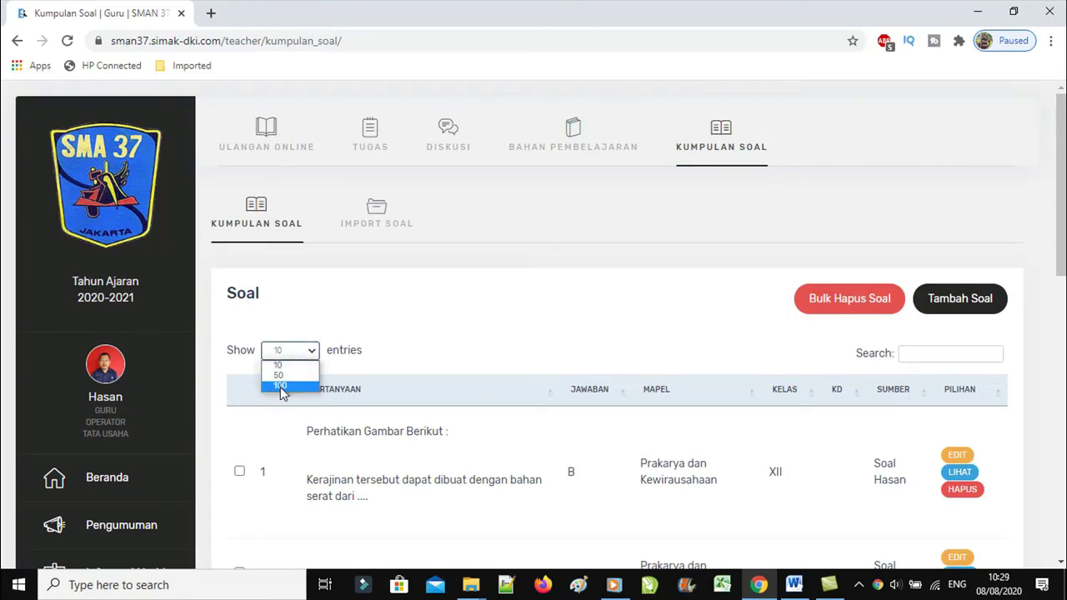
left_click(280, 387)
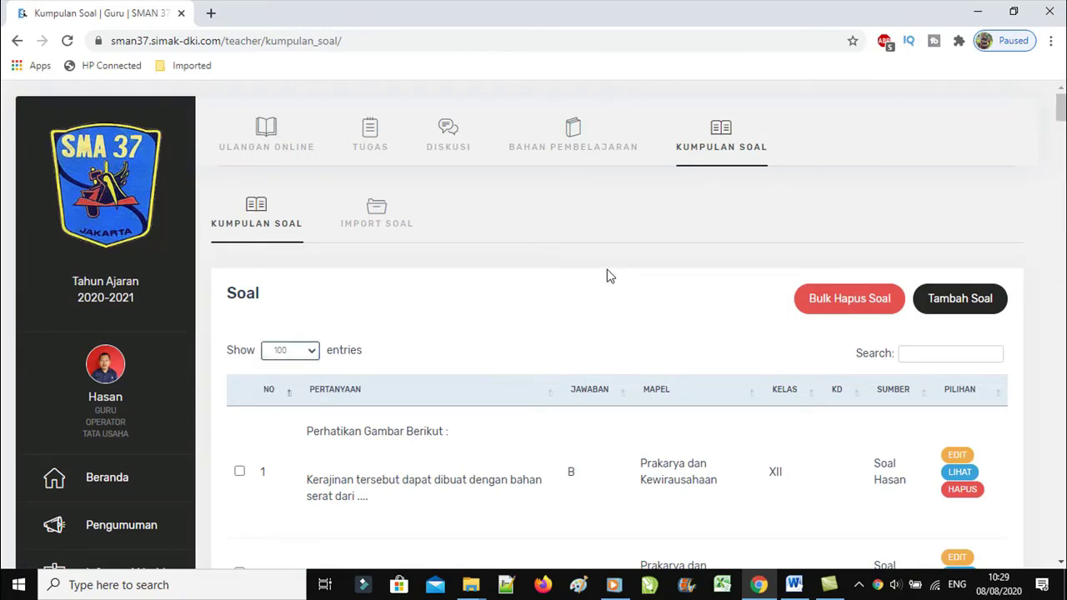
scroll(610, 276, "down", 10)
left_click_drag(1058, 154, 1063, 557)
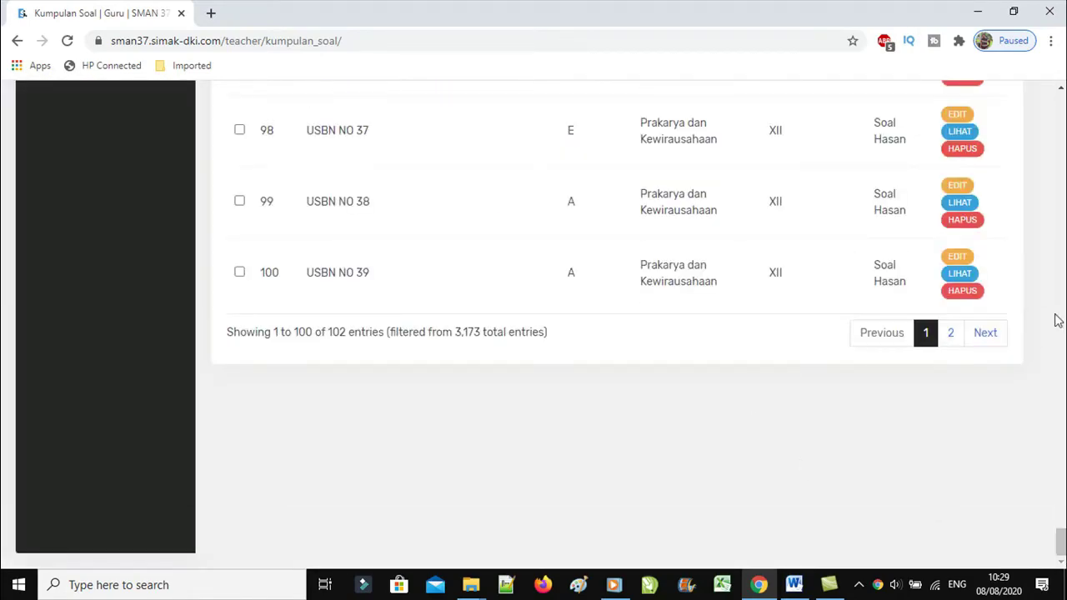
left_click(950, 332)
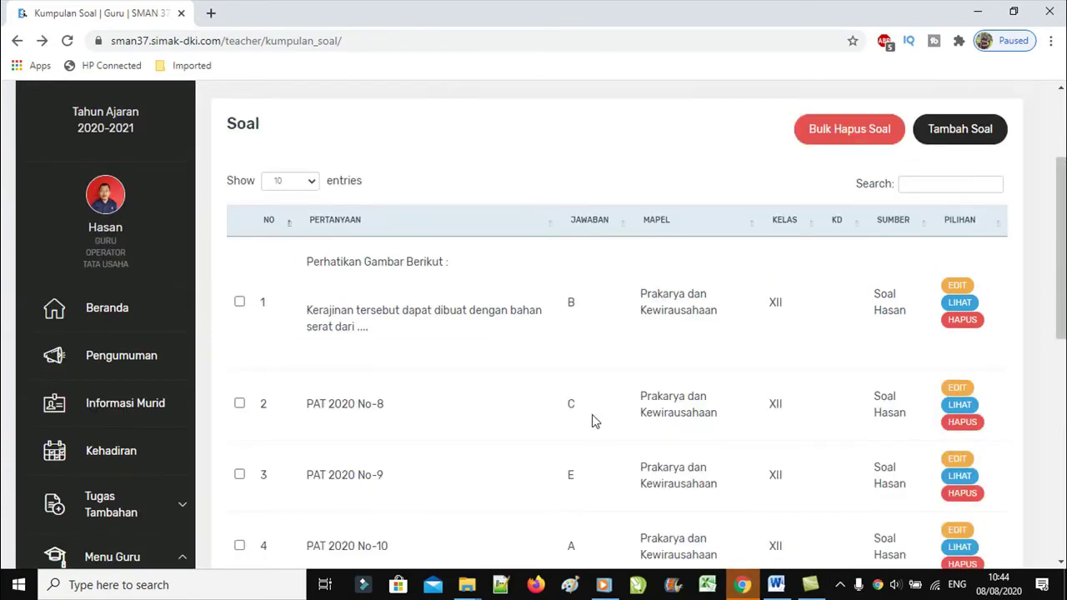
Start a new question in the question bank and copy the text of question 2 from the ULANGAN HARIAN 1 document in Word.
left_click(958, 140)
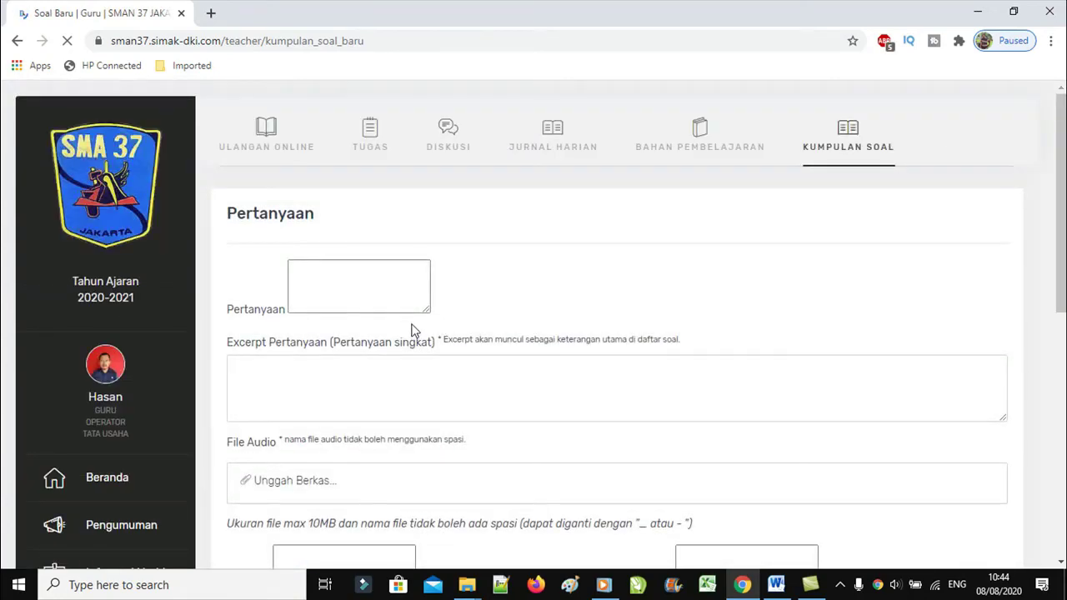
left_click(775, 585)
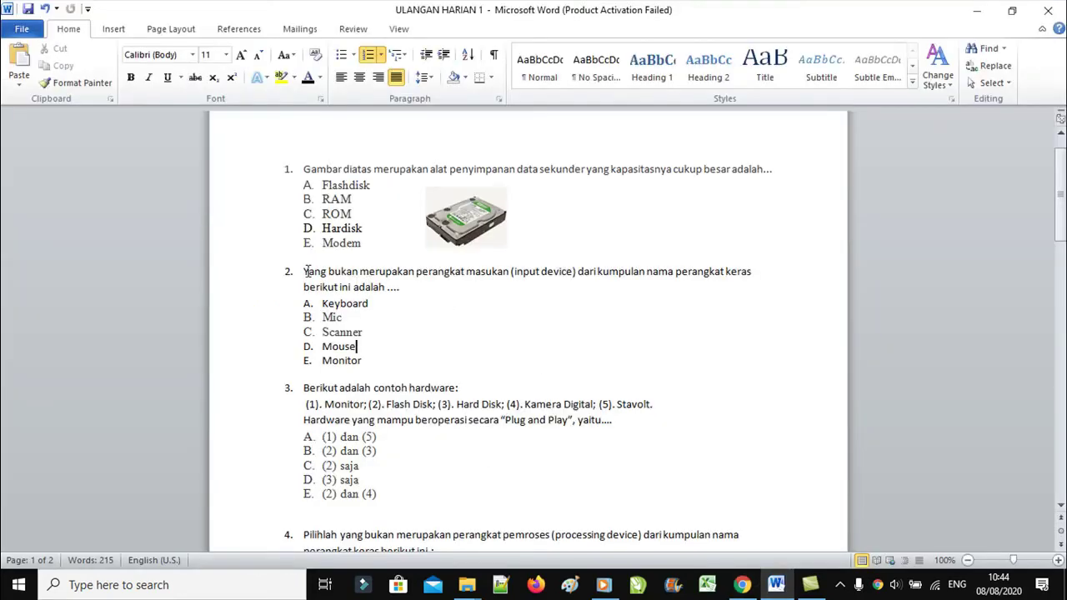
left_click_drag(302, 271, 399, 286)
key("ctrl+l")
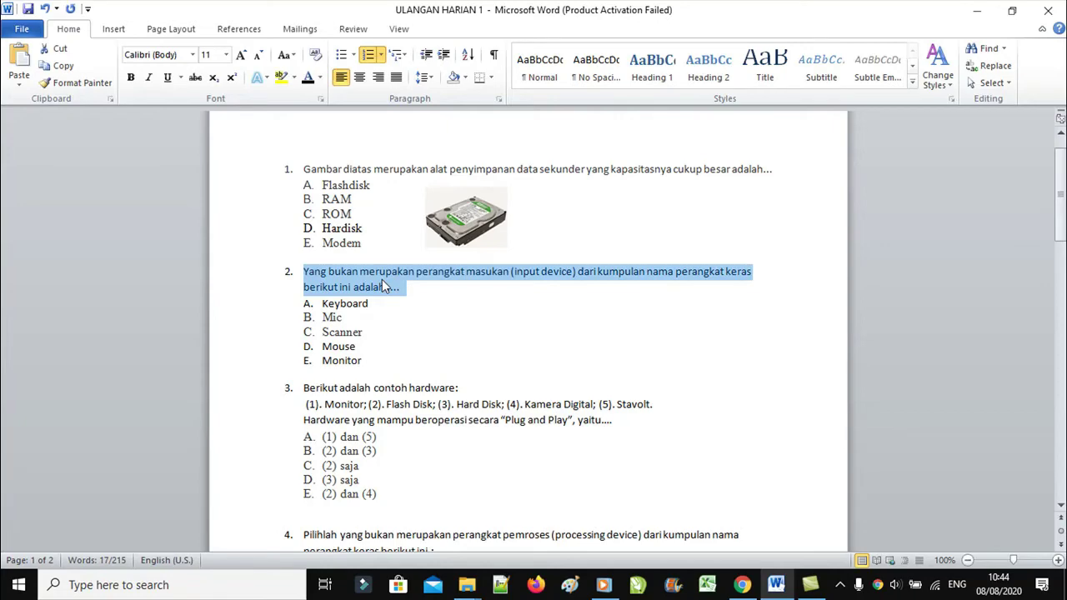
right_click(382, 283)
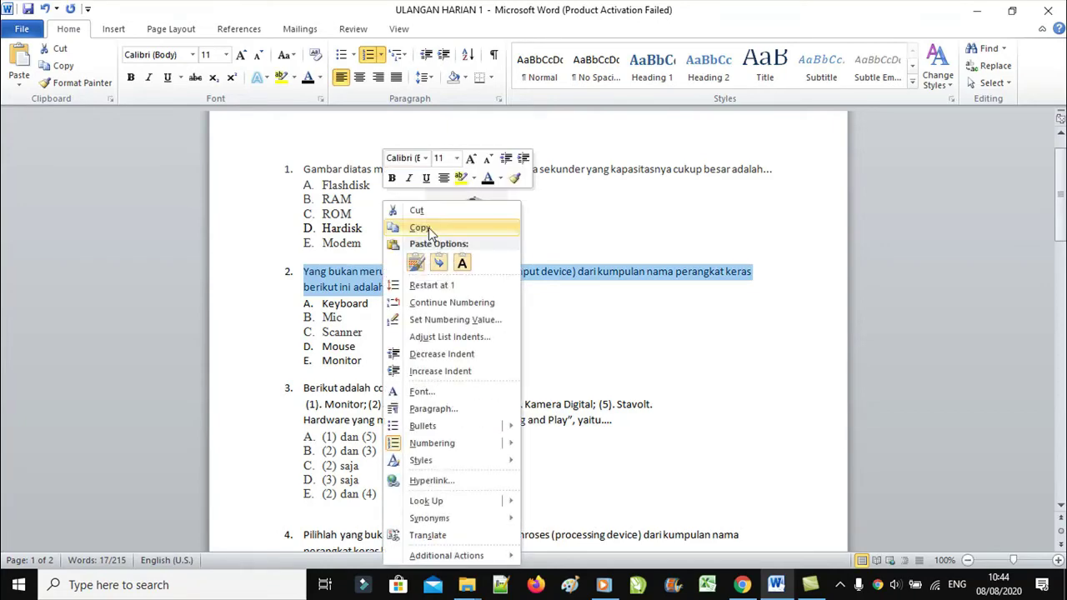
left_click(420, 227)
Switch back to Chrome, paste the copied question as plain text into the Pertanyaan field and remove its list number.
left_click(741, 584)
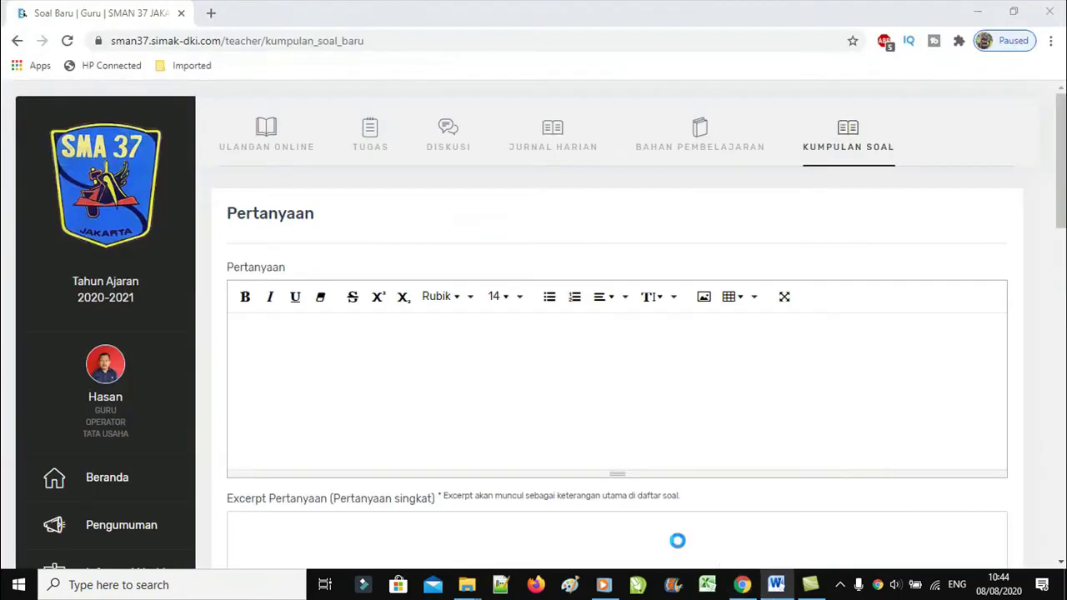
left_click(295, 329)
right_click(295, 328)
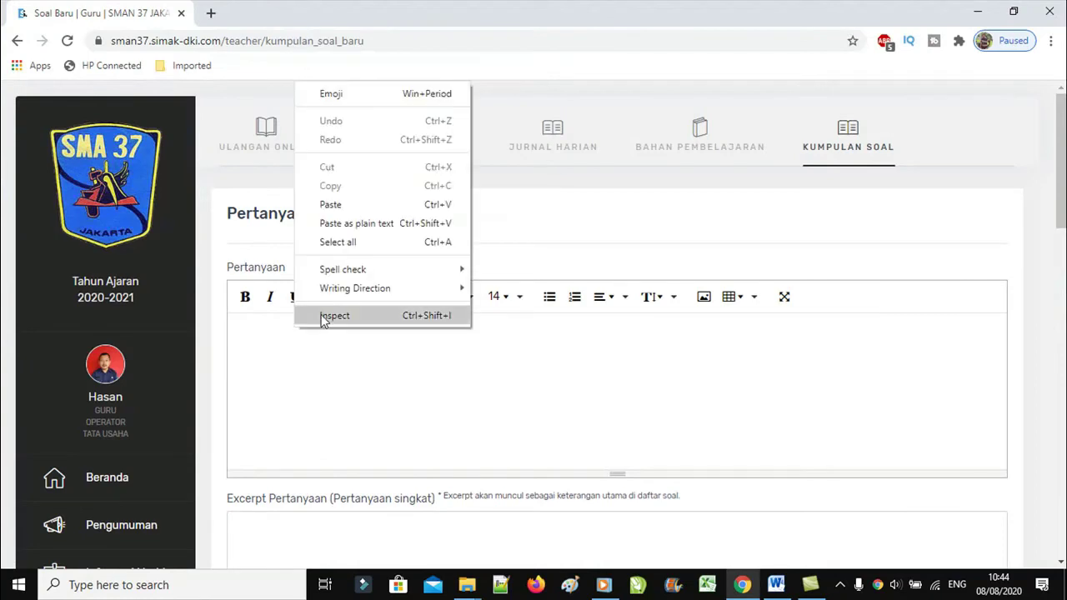
left_click(365, 223)
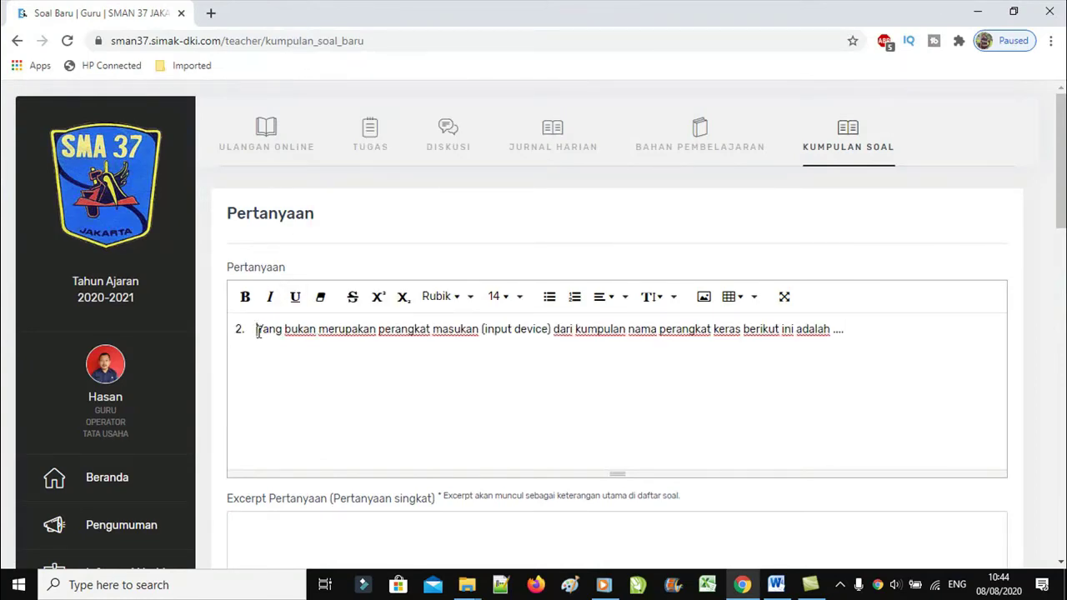
key("Home")
key("Delete")
key("Delete")
key("Delete")
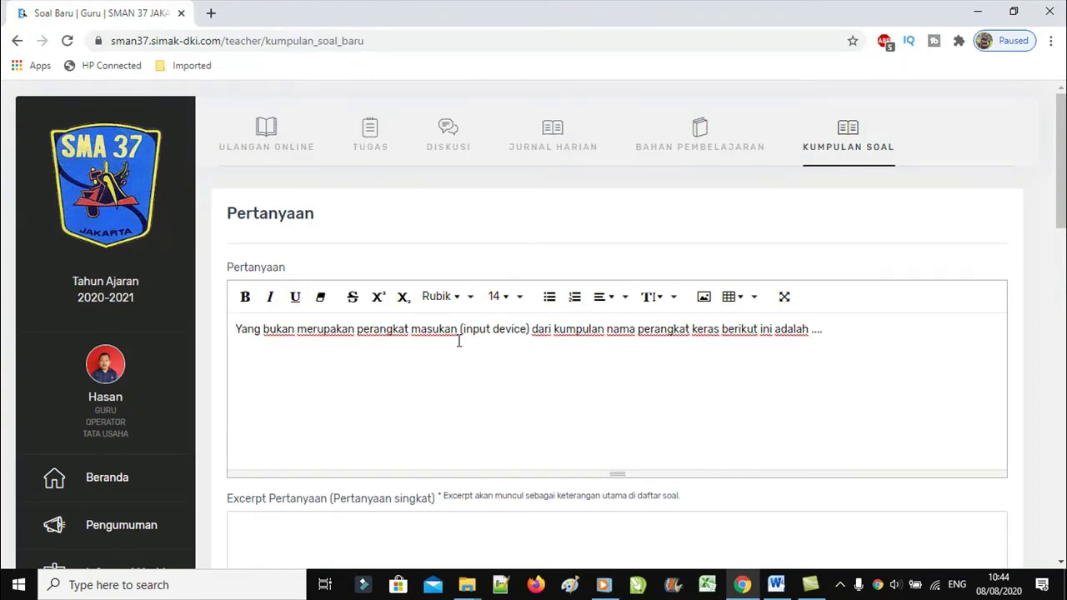
Enter UH-1 No.2 as the new question's excerpt.
scroll(576, 368, "down", 1)
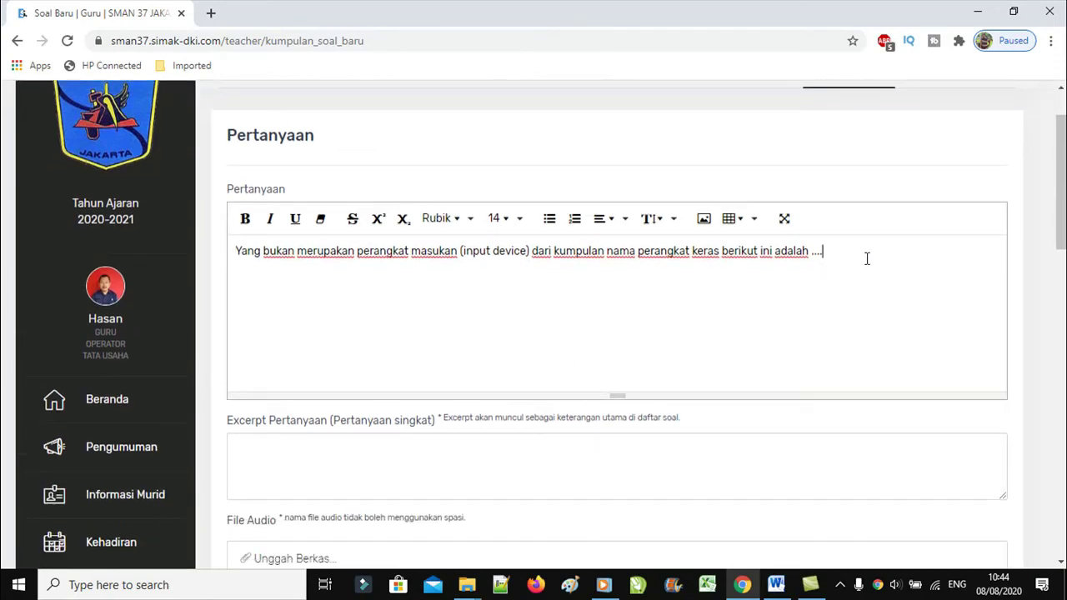
scroll(780, 295, "down", 1)
left_click(441, 375)
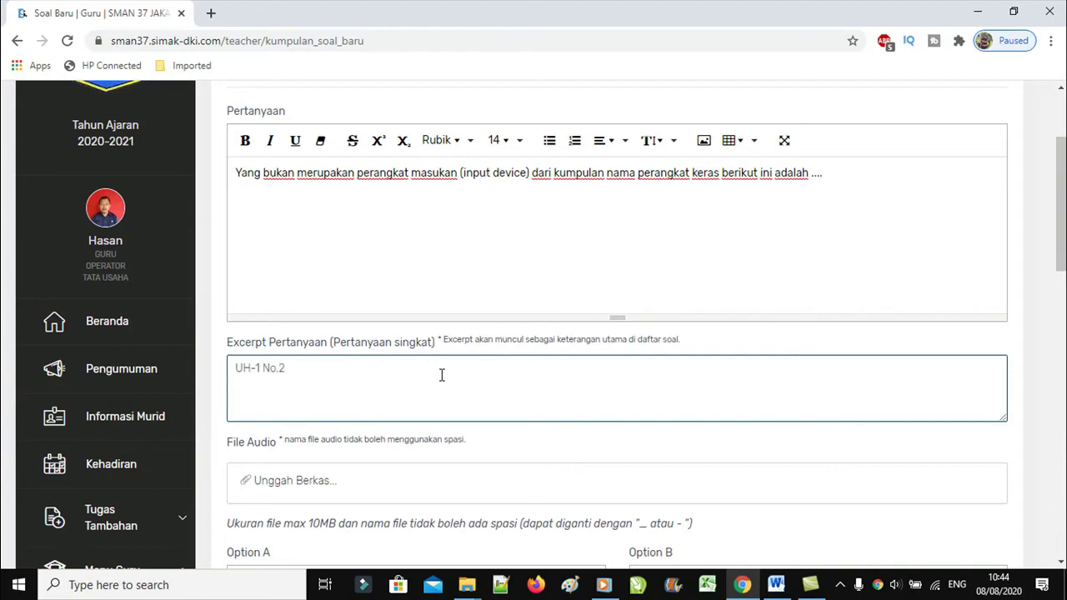
Check question 2's answer options in Word, then insert the keyboard image from Downloads into Option A and scale it to 25%.
scroll(442, 375, "down", 2)
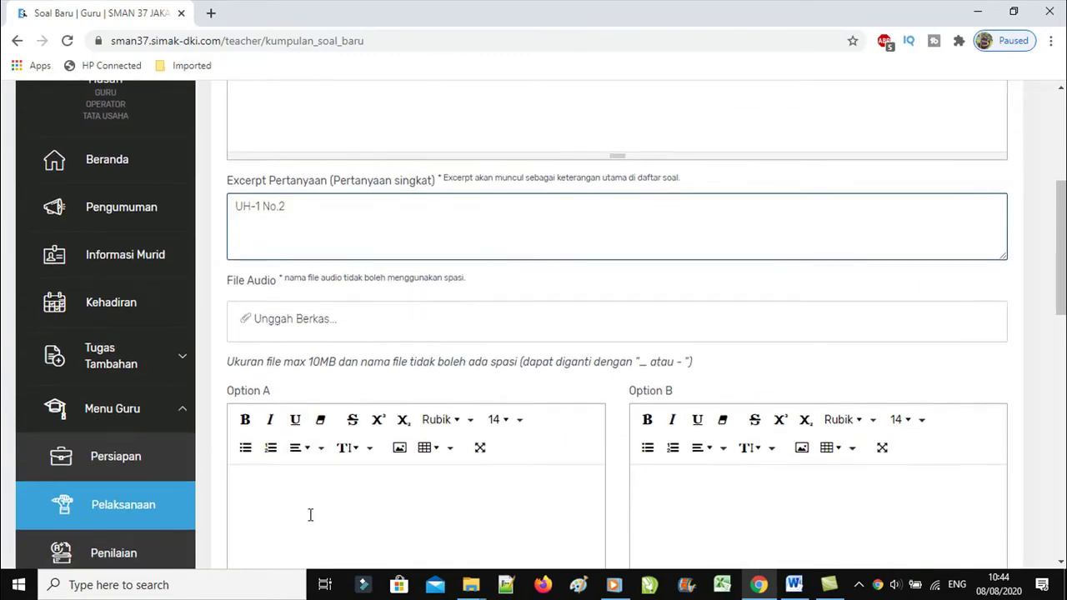
scroll(310, 514, "down", 2)
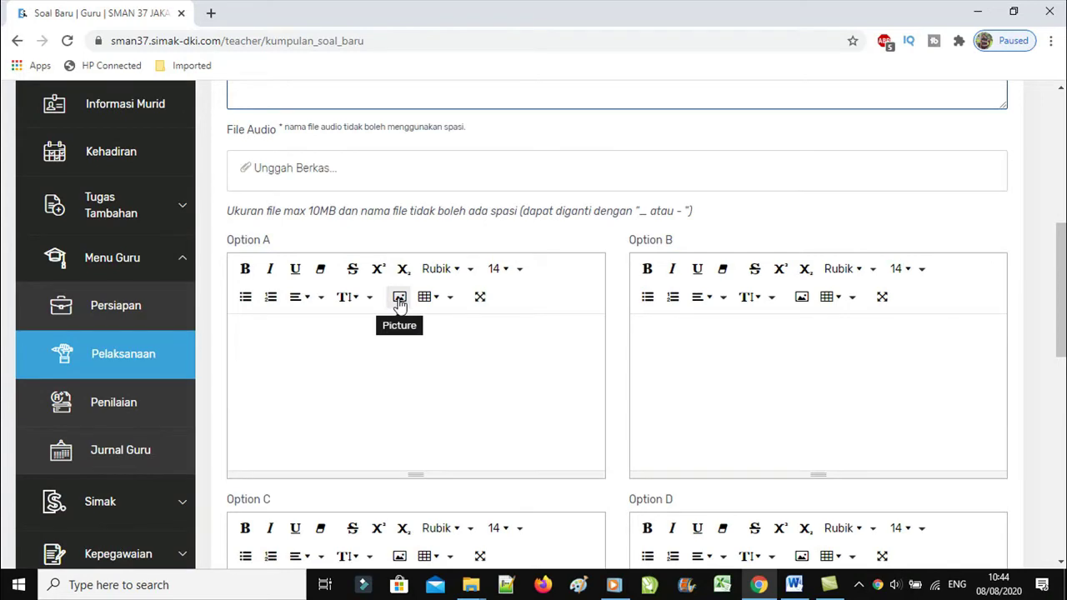
left_click(794, 584)
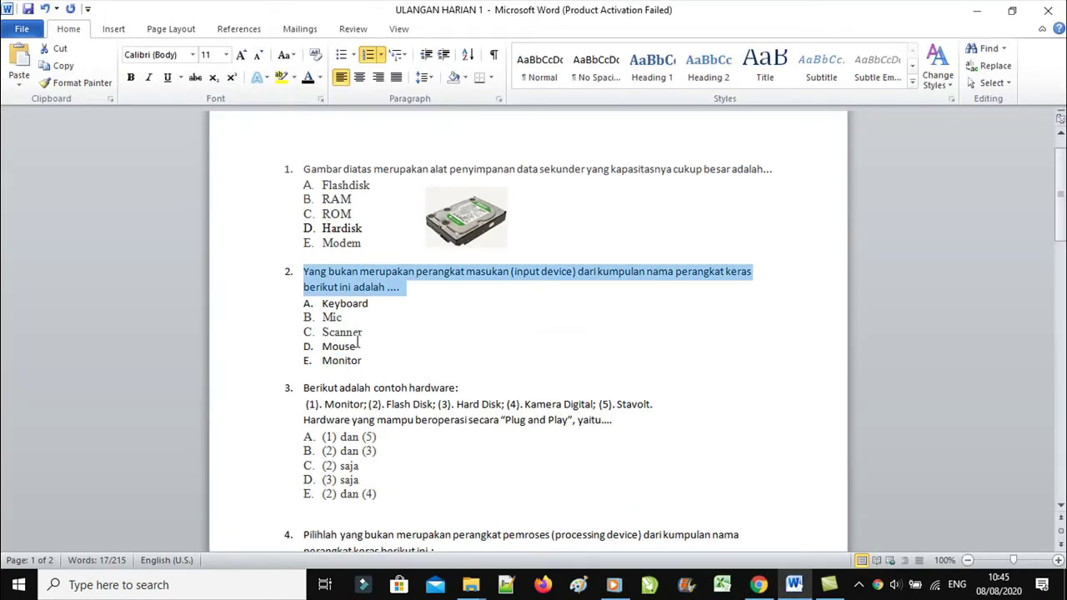
left_click(758, 585)
left_click(399, 297)
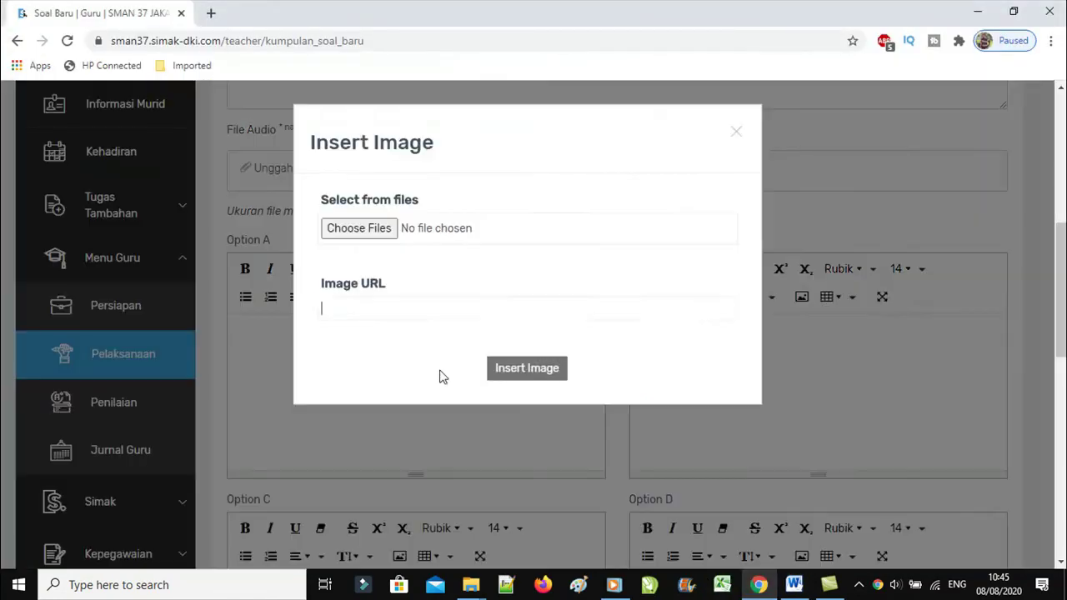
left_click(374, 233)
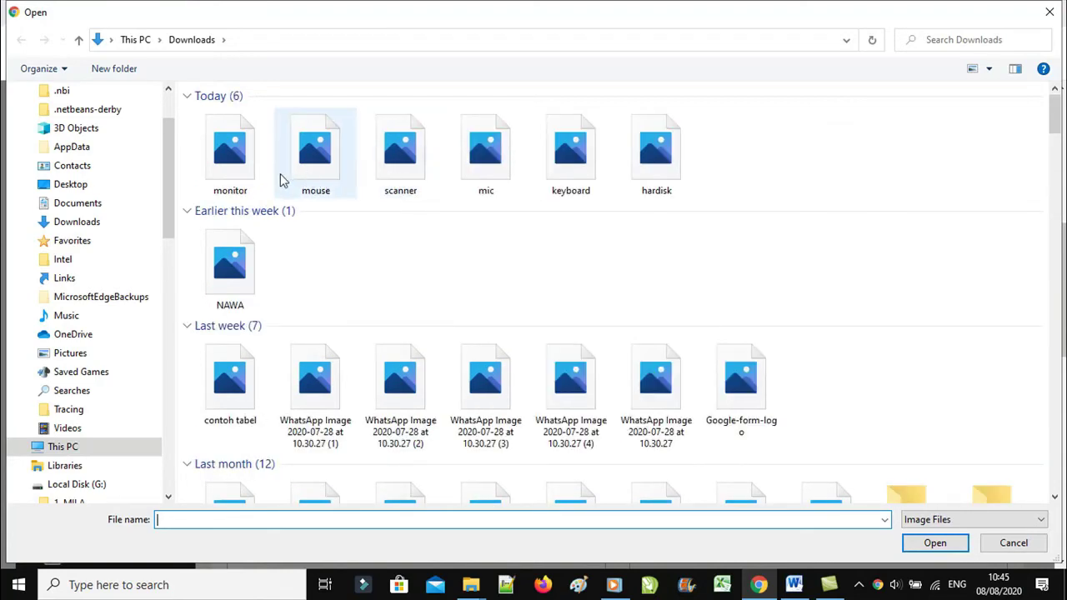
double_click(578, 172)
left_click(528, 368)
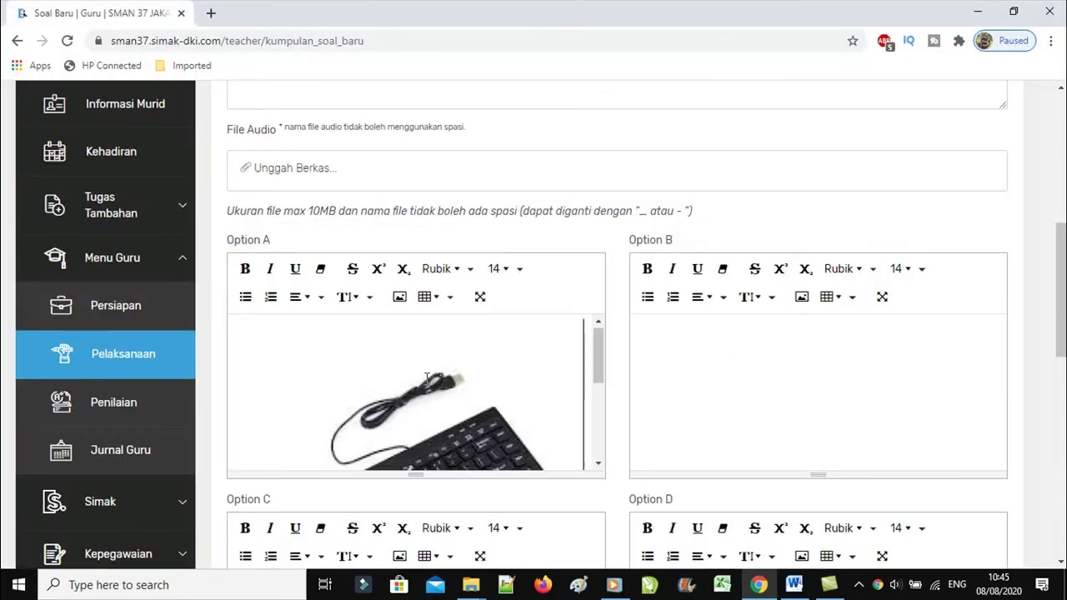
scroll(425, 374, "down", 2)
left_click(424, 374)
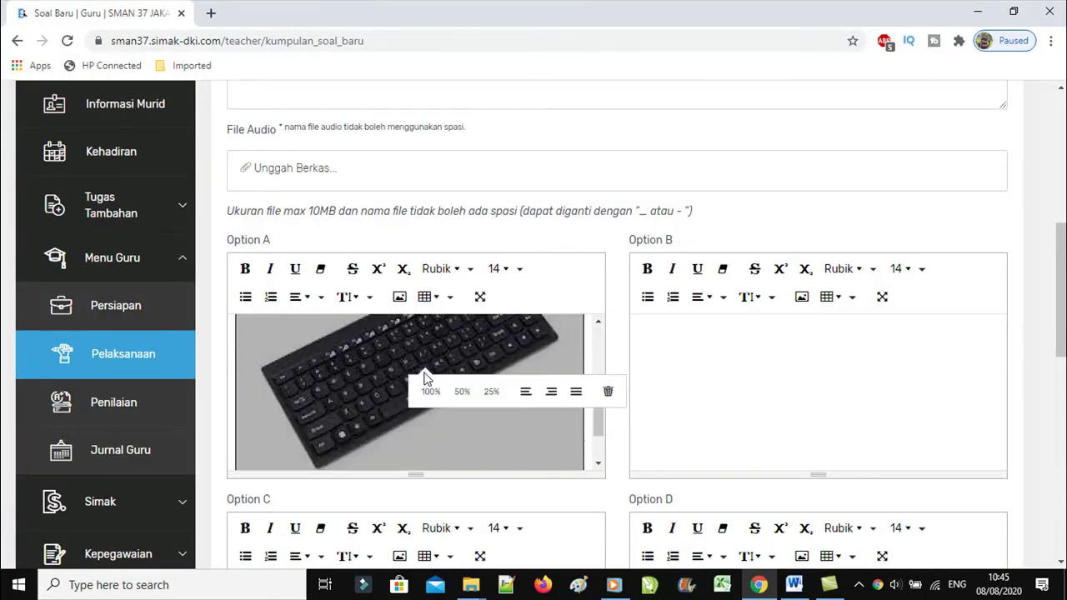
left_click(490, 389)
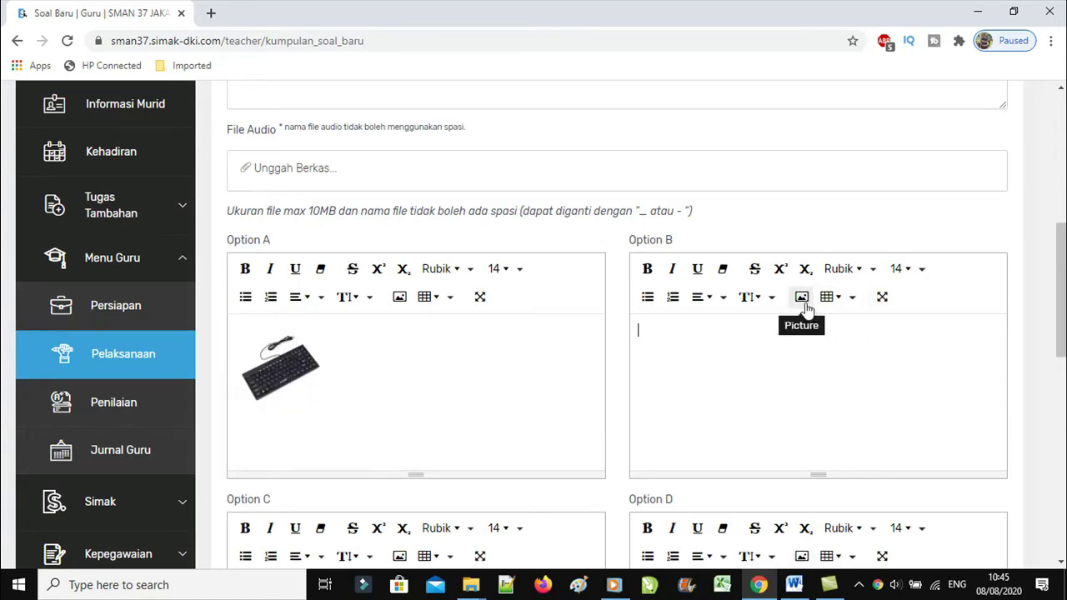
Check the Word document again, insert the mic image from Downloads into Option B and scale it to 25%.
left_click(794, 584)
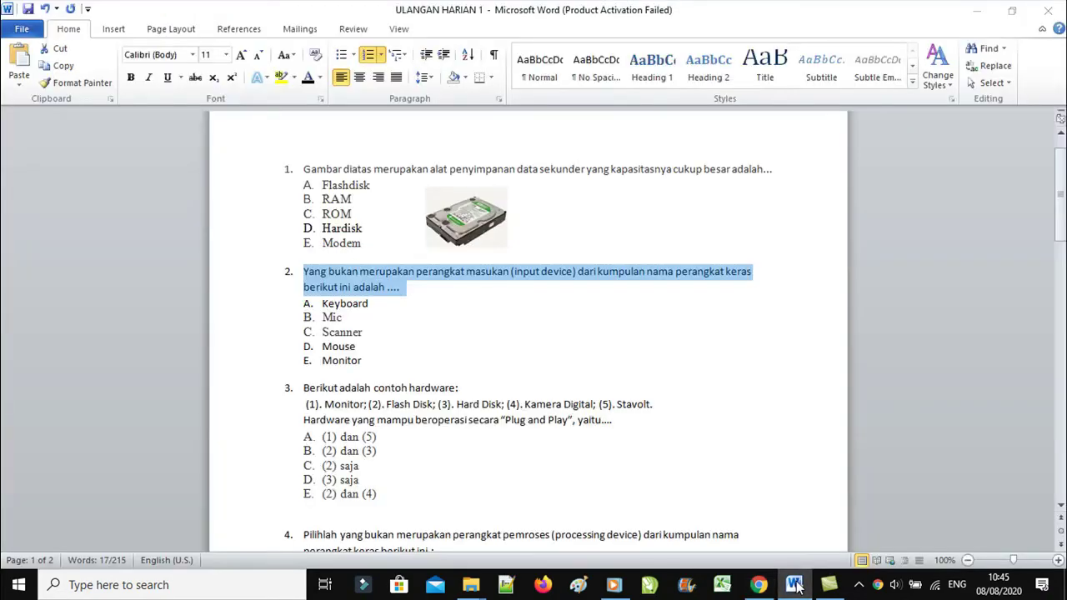
left_click(795, 585)
left_click(804, 303)
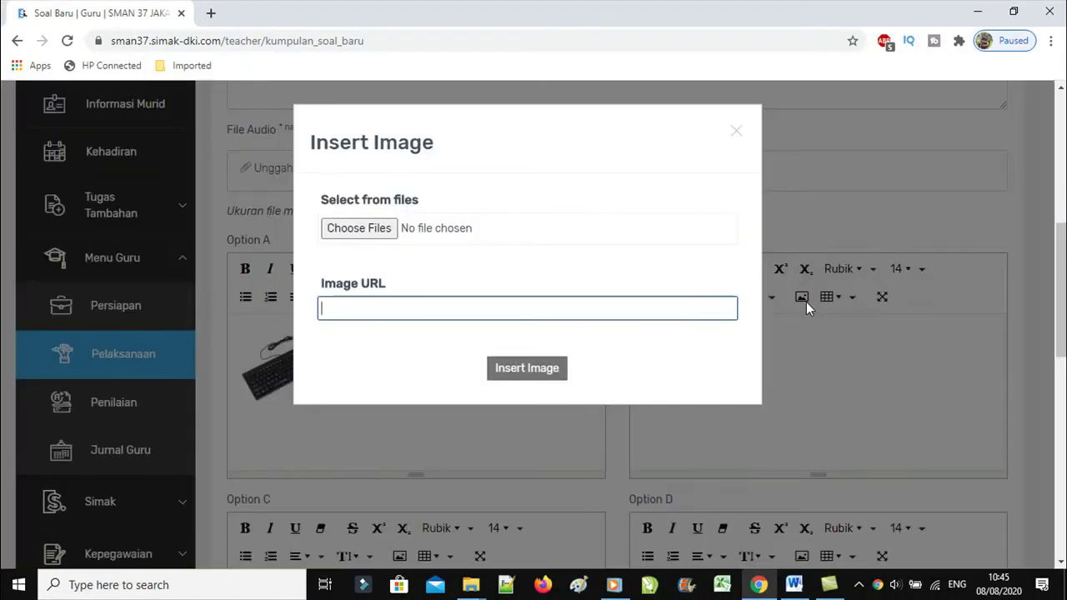
left_click(343, 227)
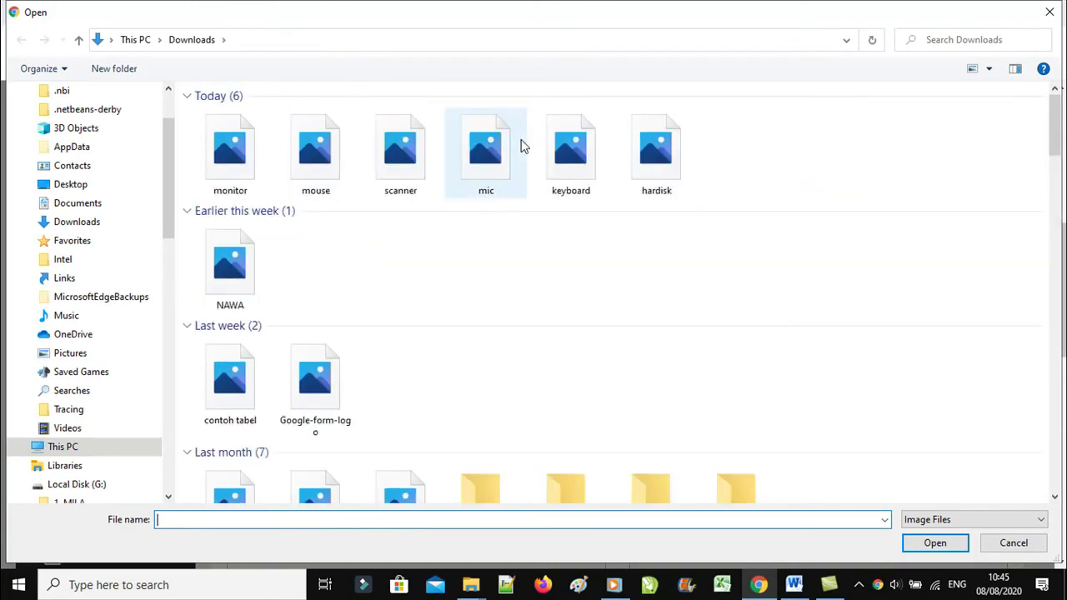
double_click(485, 158)
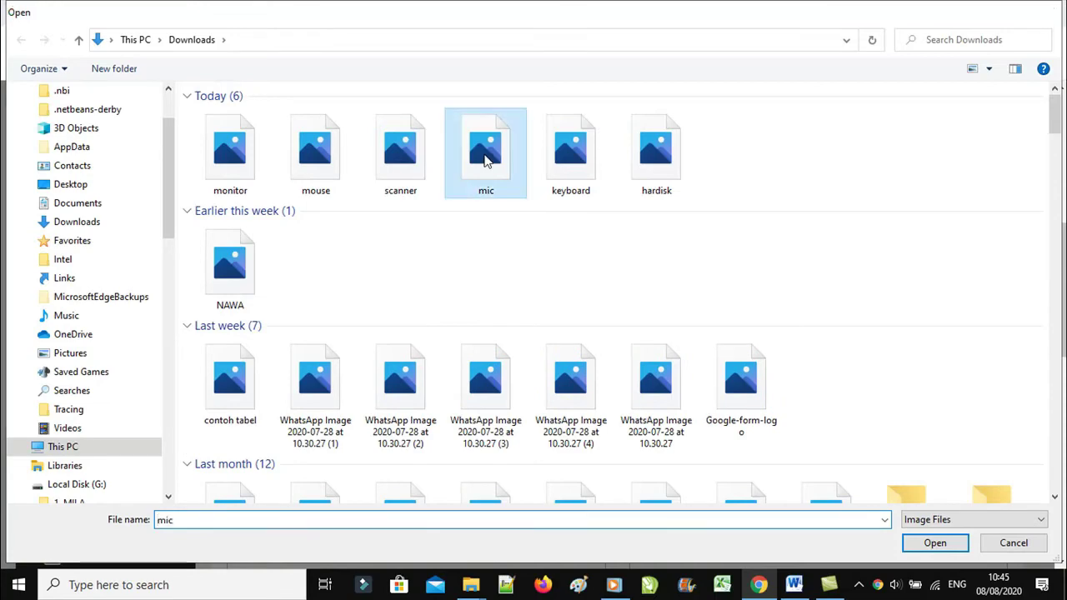
left_click(529, 368)
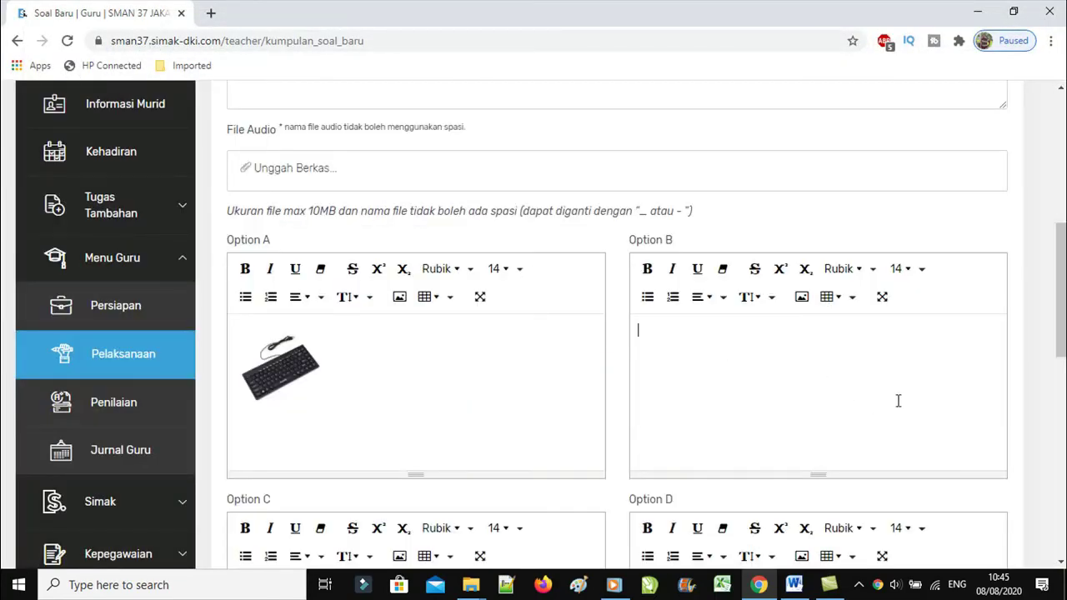
left_click(870, 389)
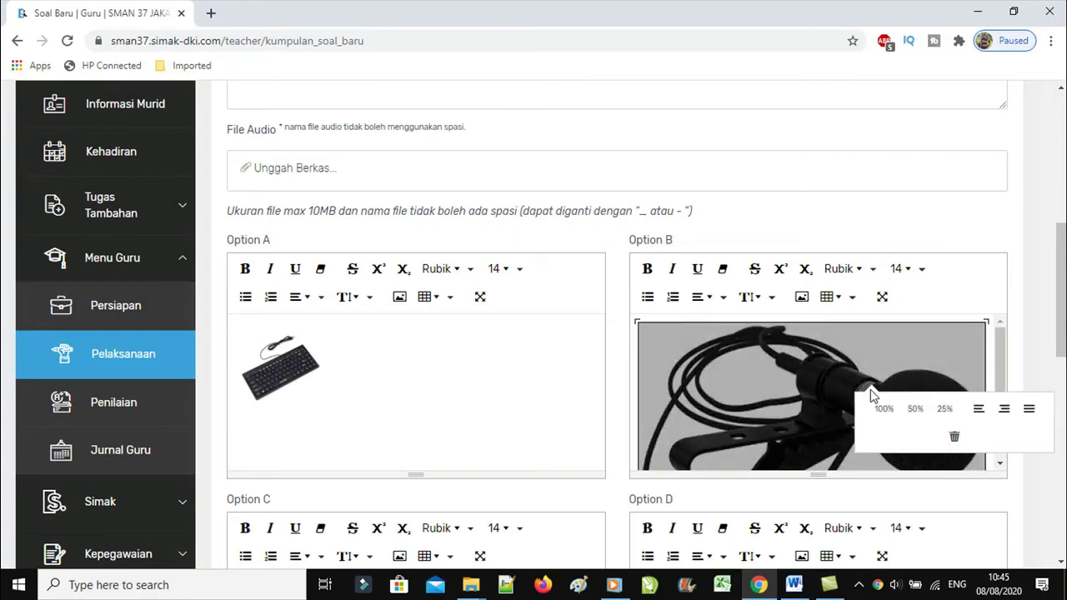
left_click(944, 409)
Insert the mouse image from Downloads into Option C and scale it to 25%.
scroll(748, 377, "down", 3)
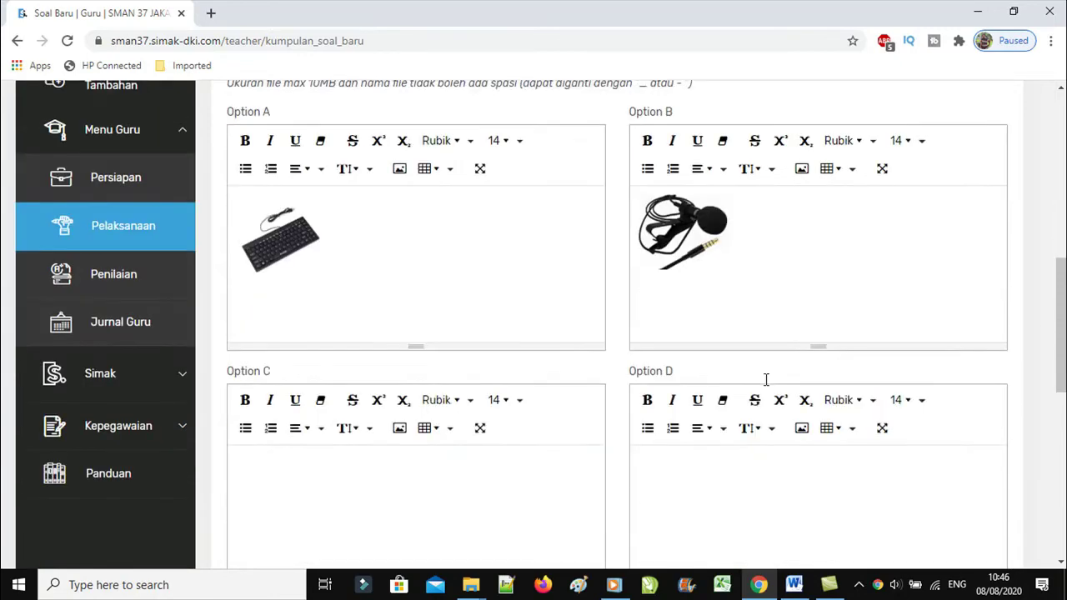
left_click(803, 590)
left_click(802, 588)
left_click(401, 330)
left_click(384, 237)
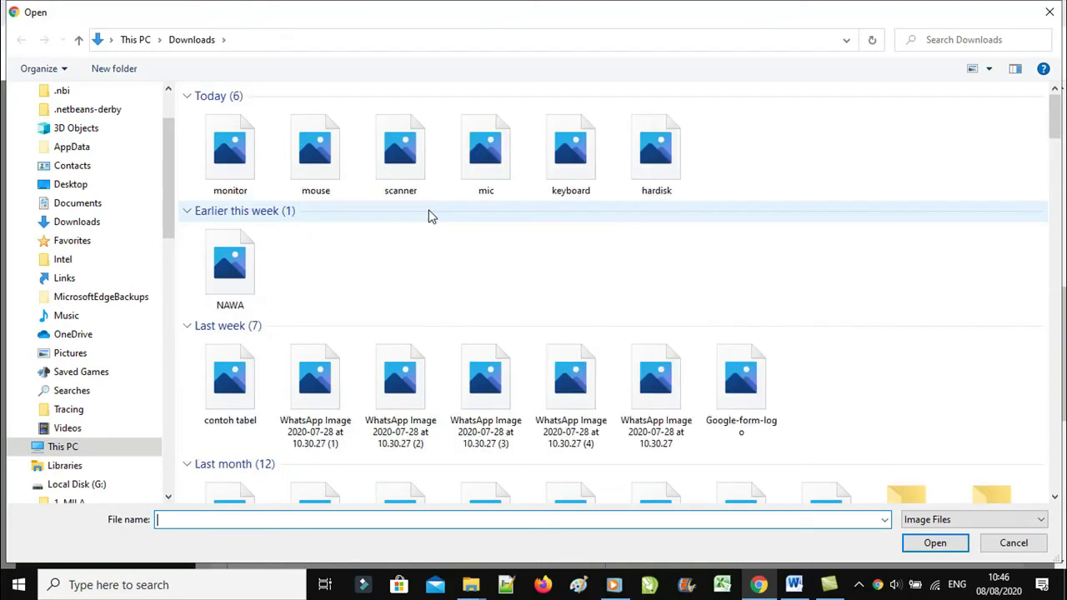
double_click(315, 159)
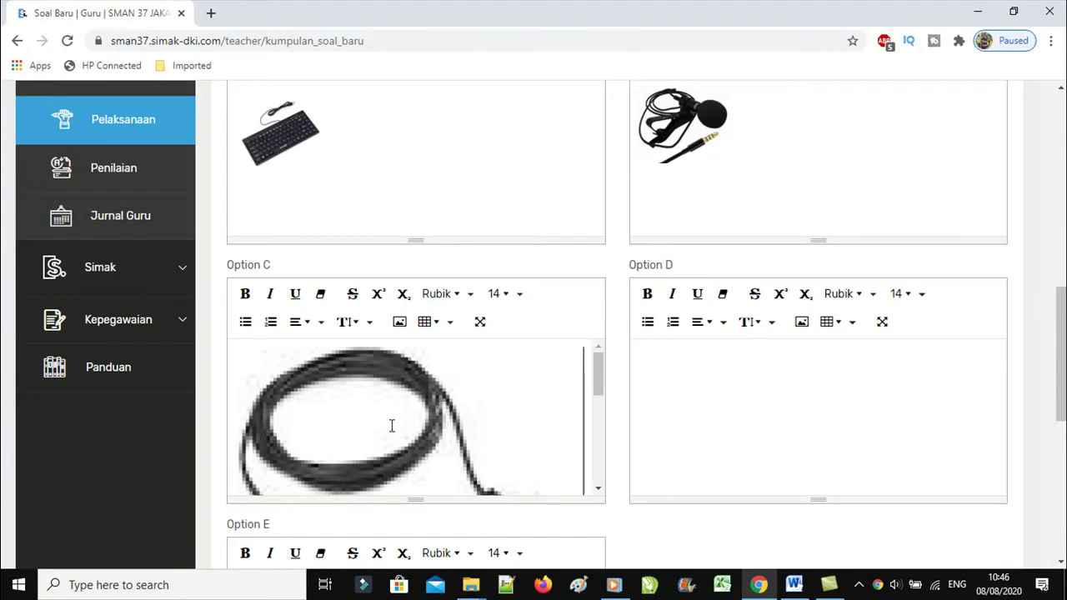
left_click(391, 426)
left_click(457, 445)
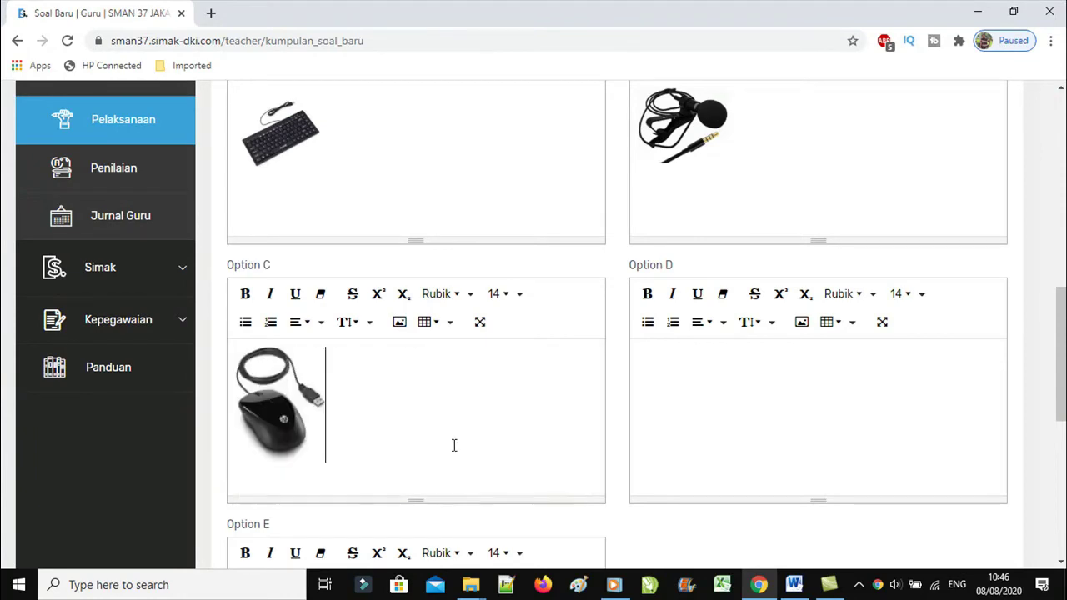
Insert the scanner image from Downloads into Option D and scale it to 25%.
left_click(694, 378)
left_click(801, 322)
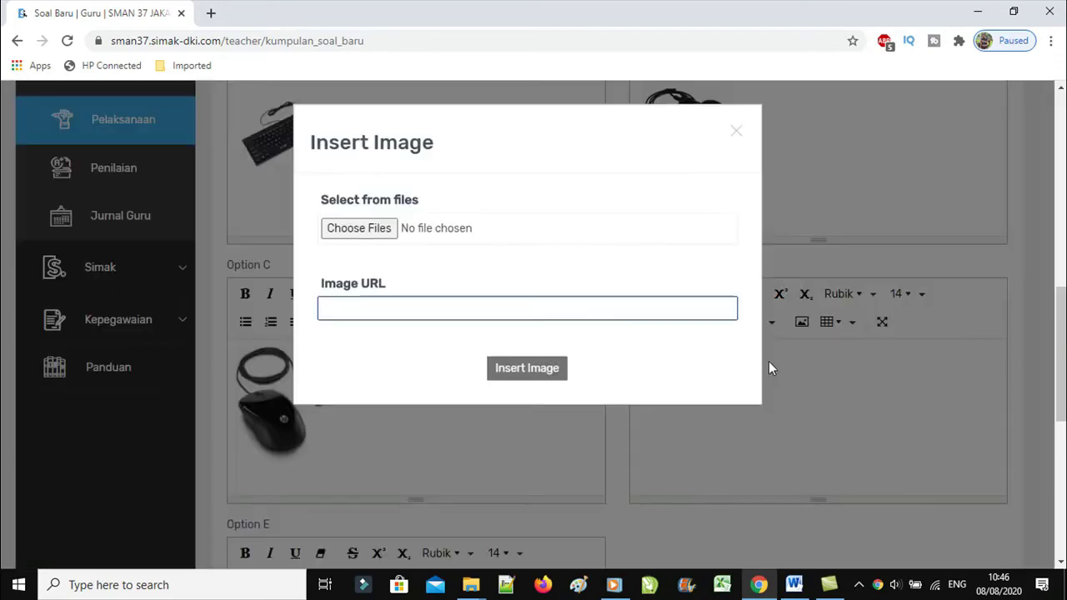
left_click(357, 231)
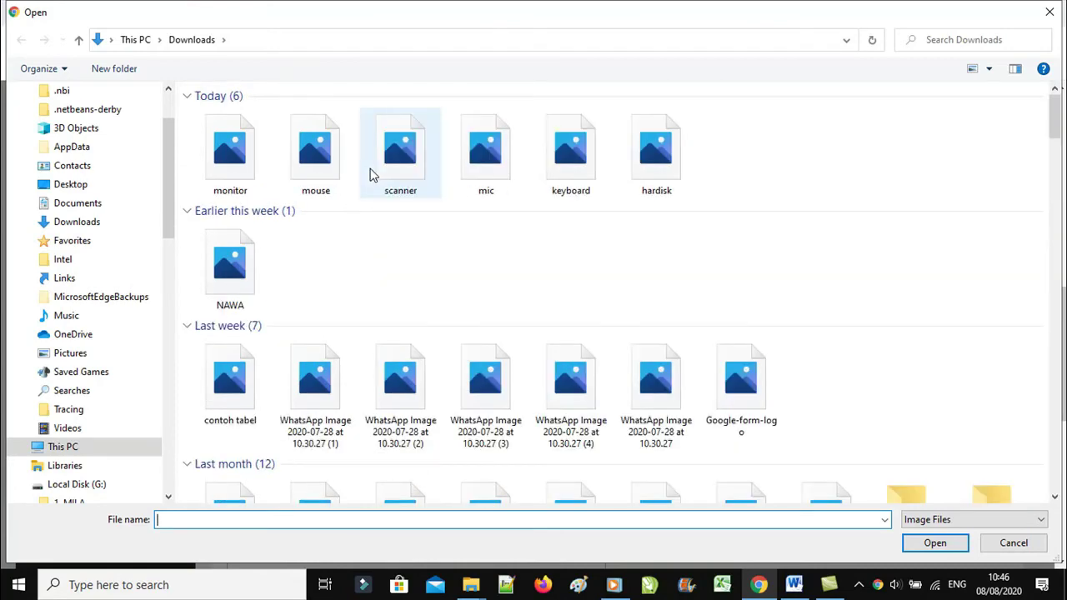
double_click(405, 167)
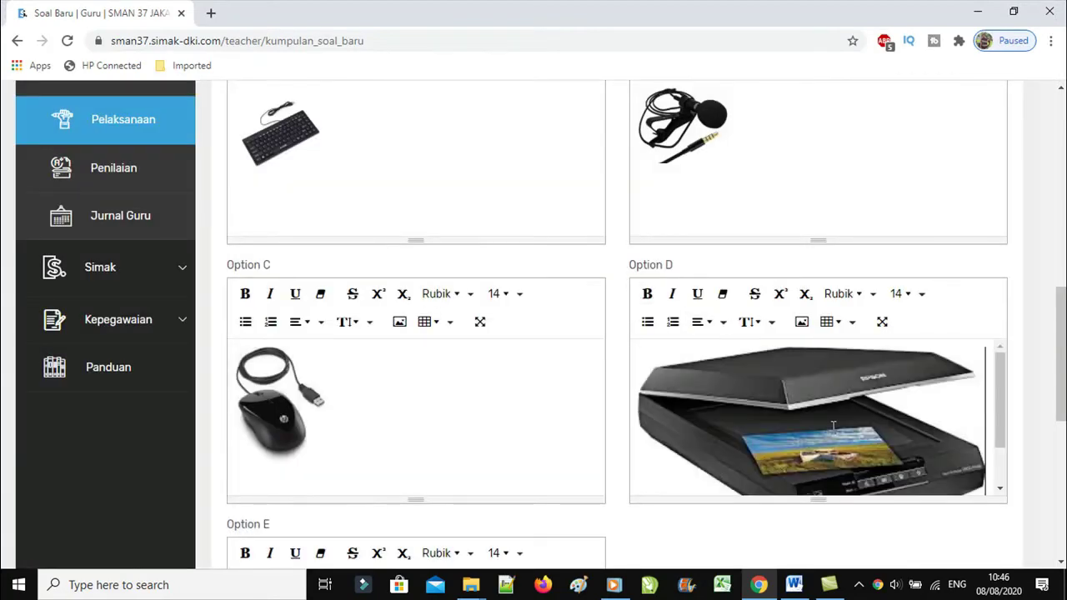
scroll(833, 417, "down", 1)
left_click(838, 390)
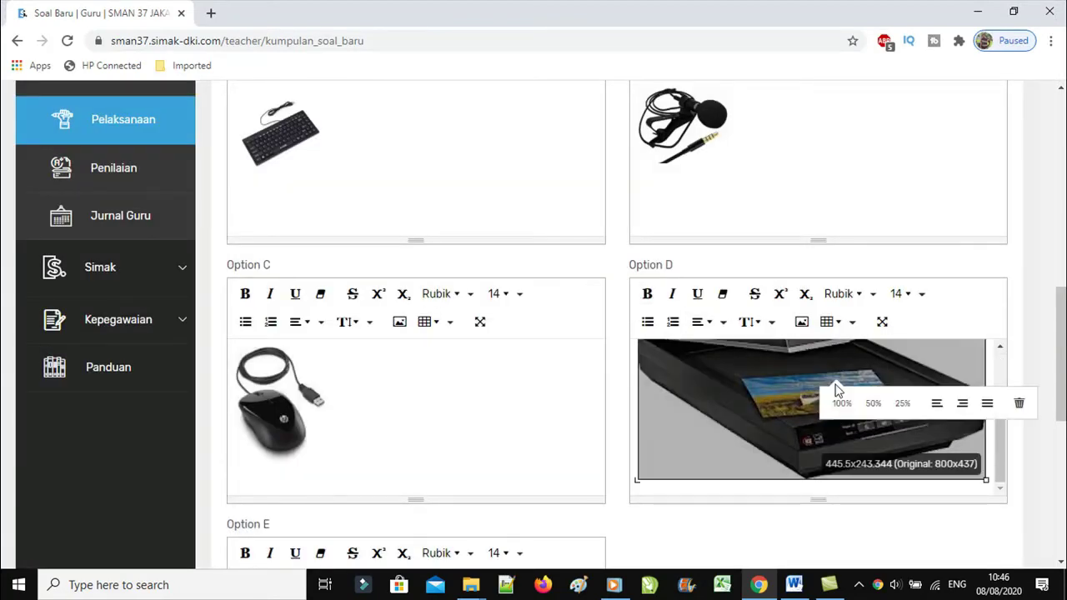
left_click(902, 403)
scroll(891, 405, "down", 2)
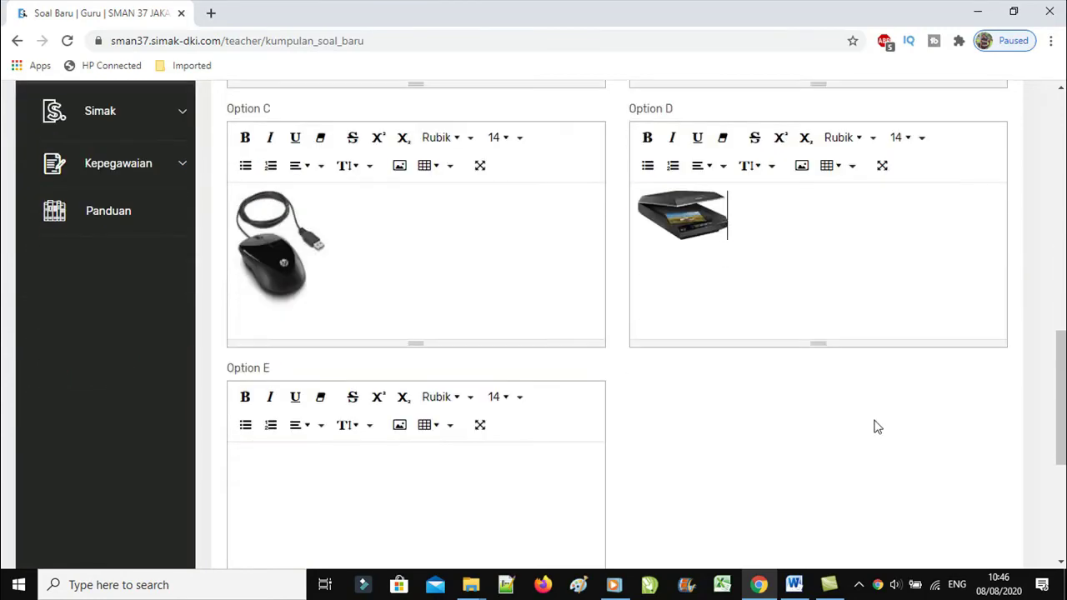
Compare the image options entered so far with question 2's answer list in the Word document.
left_click(793, 585)
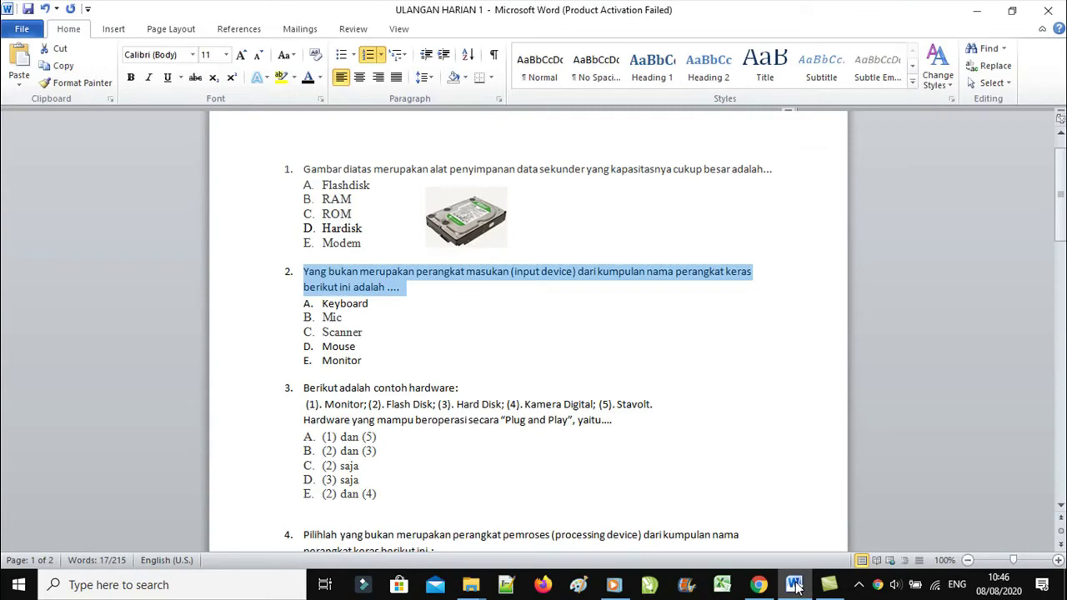
left_click(794, 585)
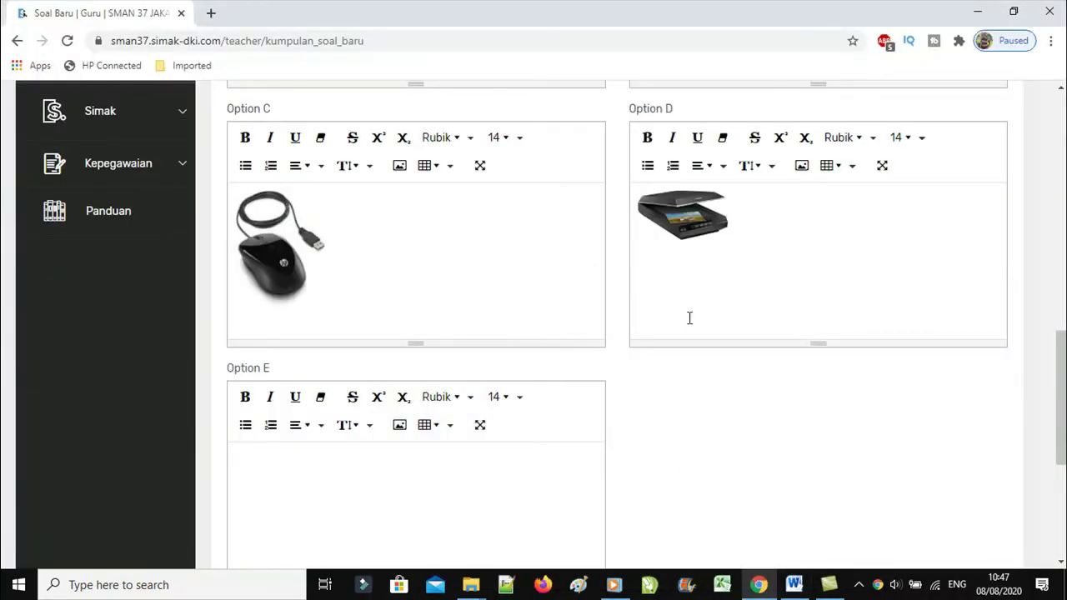
left_click(796, 586)
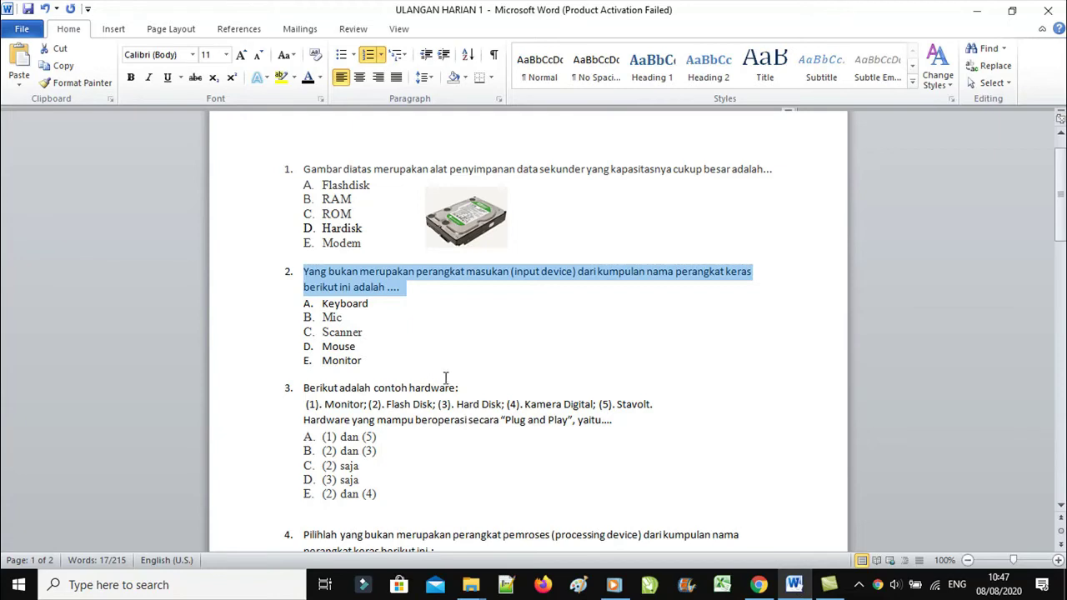
left_click(793, 586)
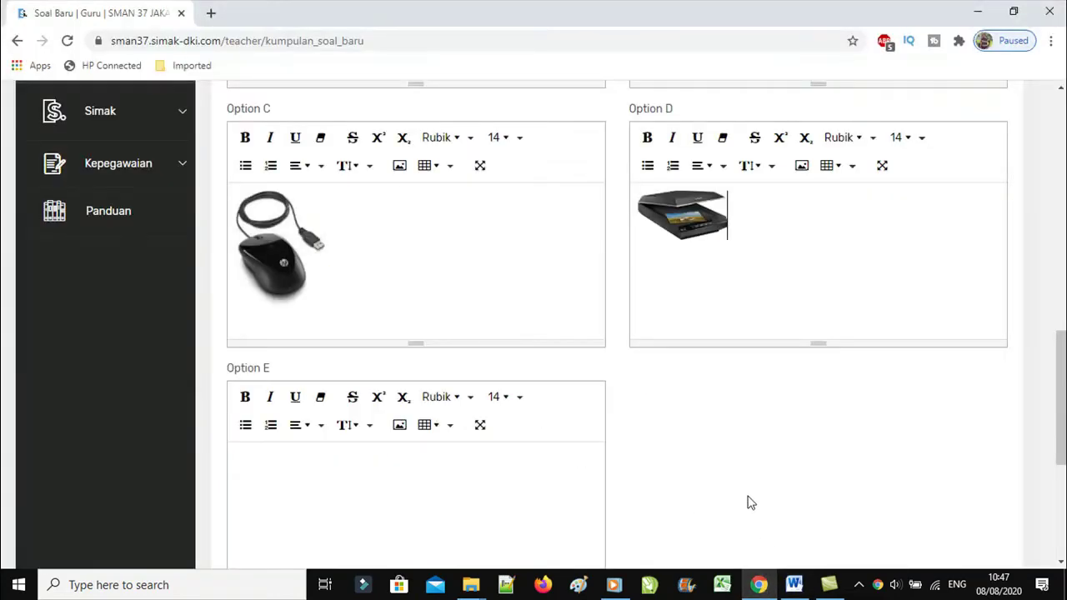
left_click(867, 332)
scroll(765, 289, "up", 4)
scroll(750, 424, "down", 5)
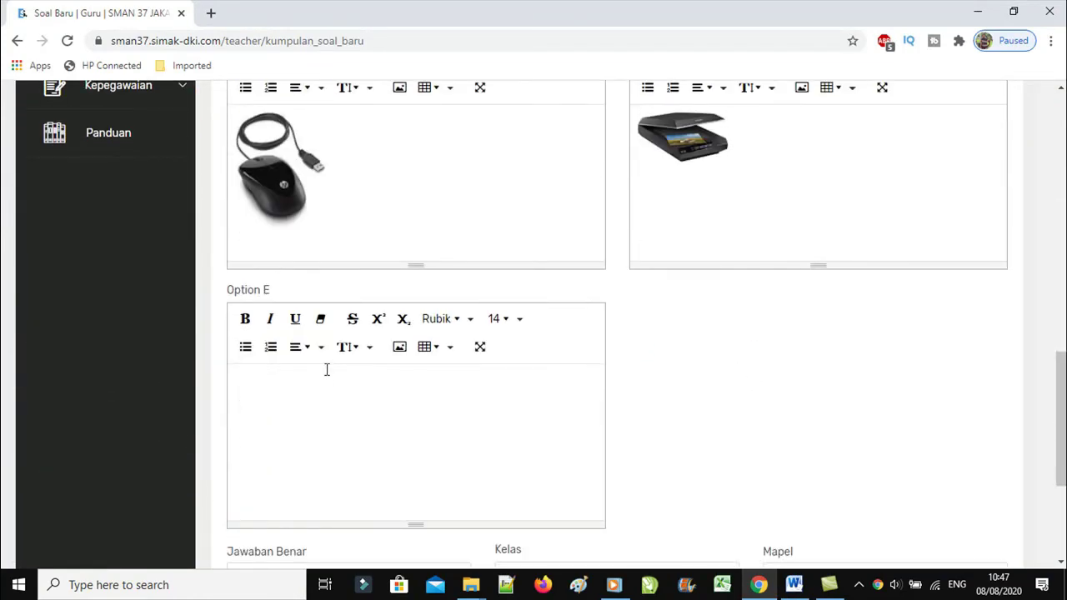
Insert the monitor image from Downloads into Option E and scale it to 25%.
left_click(400, 347)
left_click(361, 227)
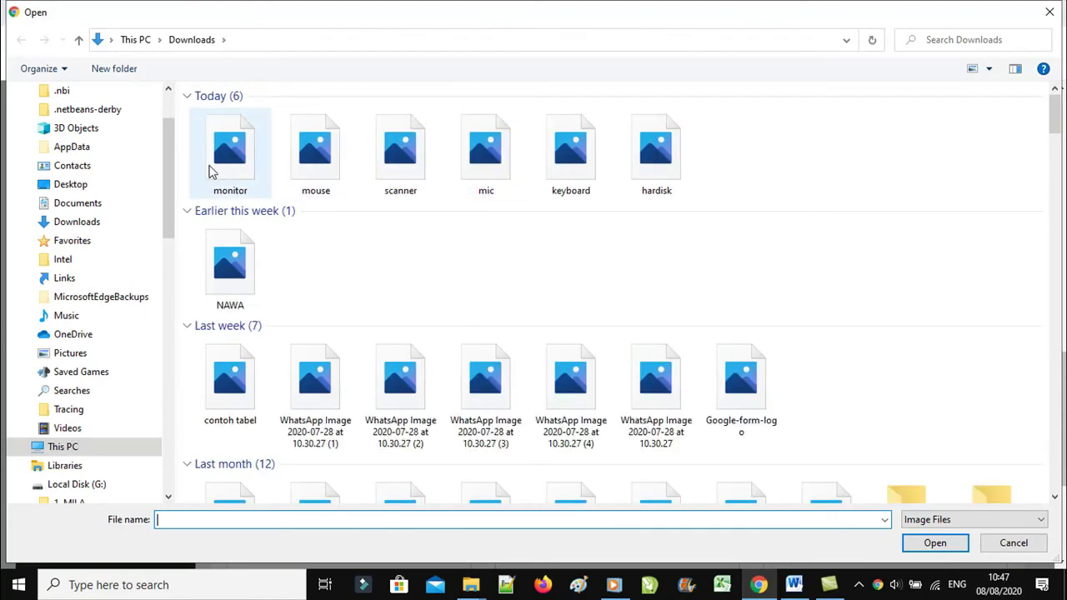
double_click(220, 167)
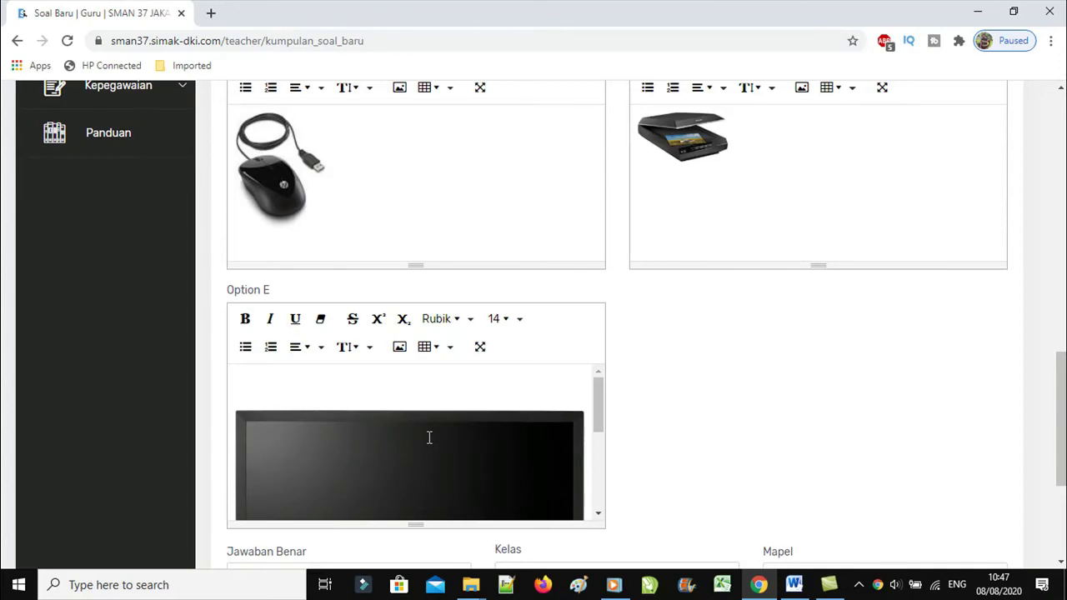
scroll(430, 429, "down", 3)
left_click(490, 406)
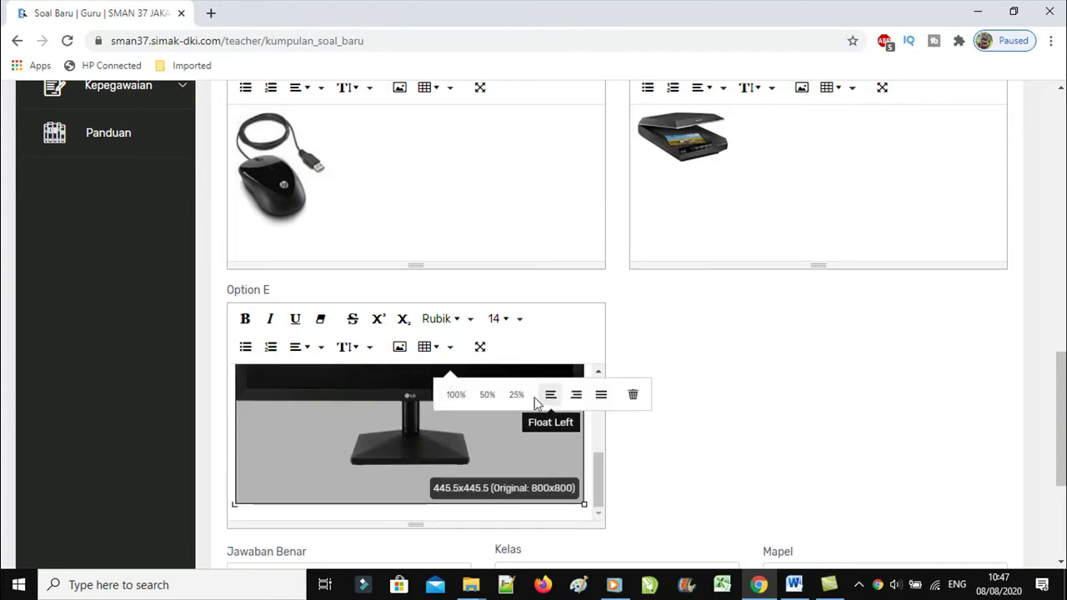
left_click(516, 393)
Review the question text and its five image options, then set the correct answer to E.
scroll(495, 432, "up", 3)
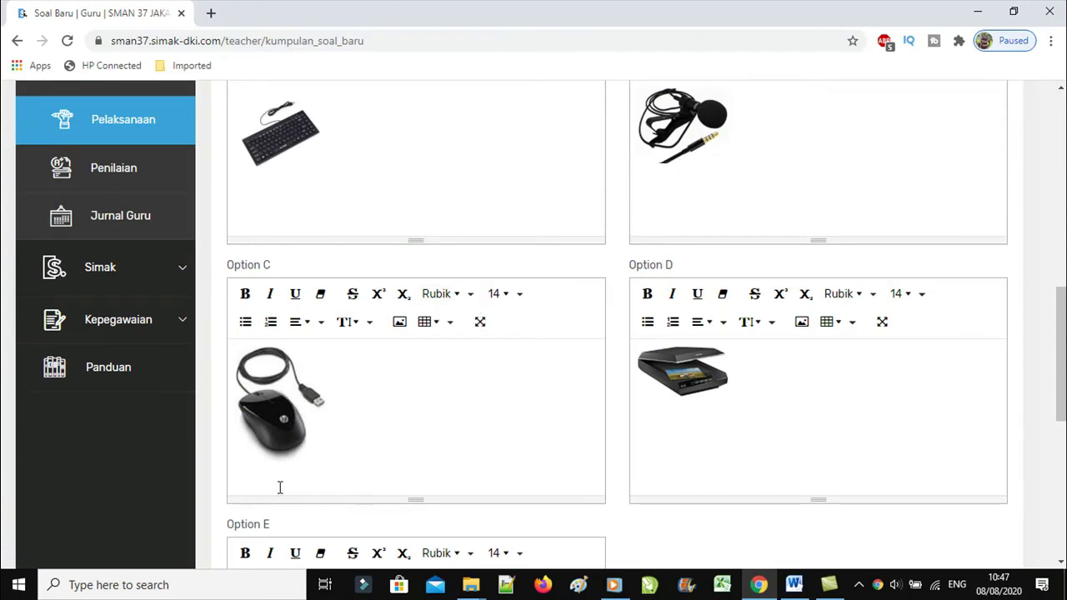
scroll(608, 439, "down", 3)
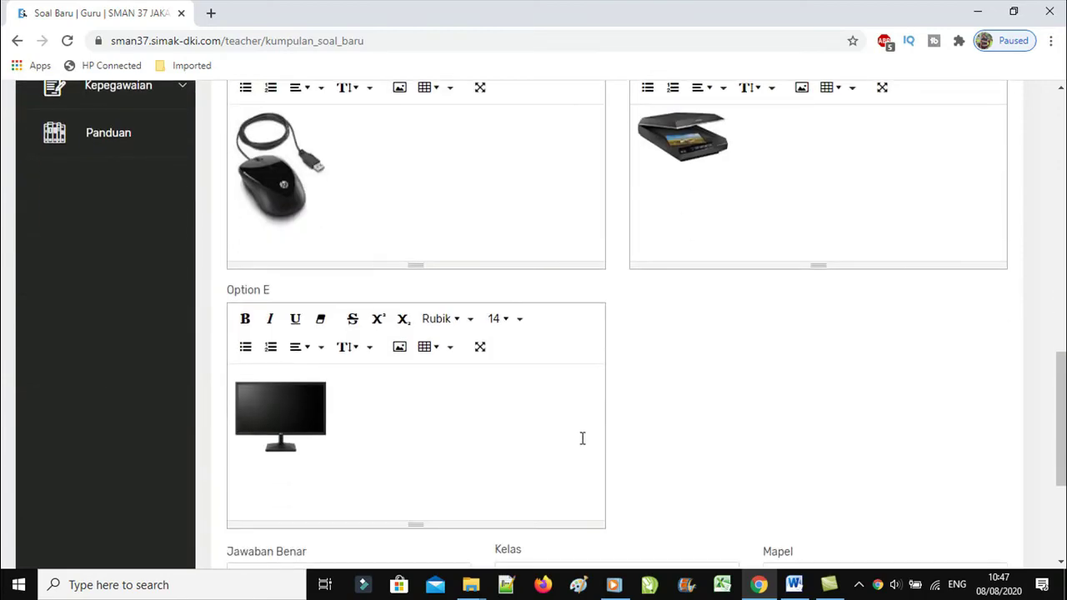
scroll(574, 453, "up", 8)
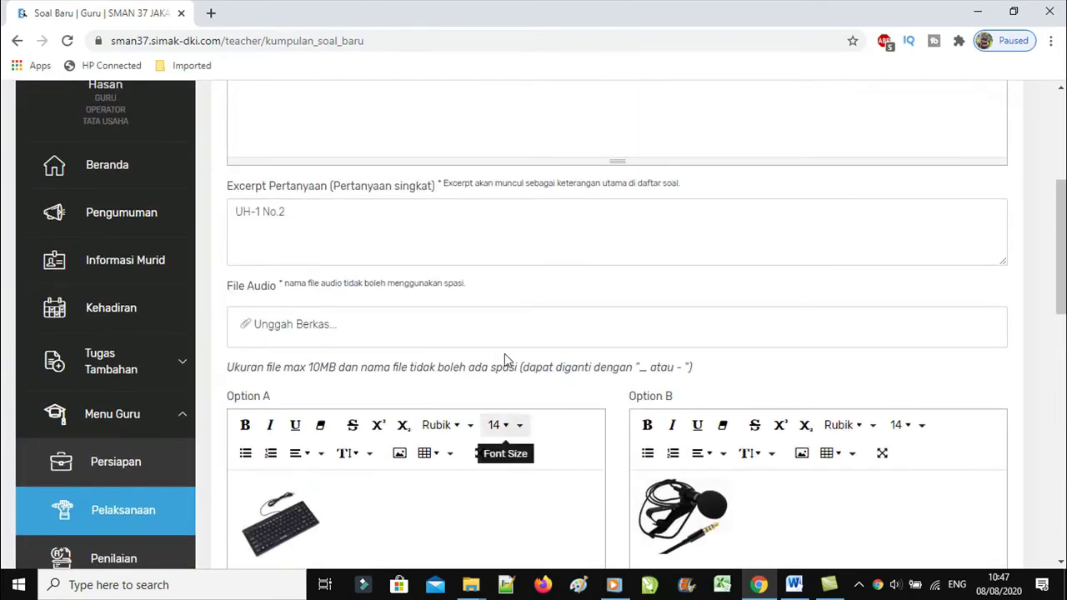
scroll(505, 359, "up", 4)
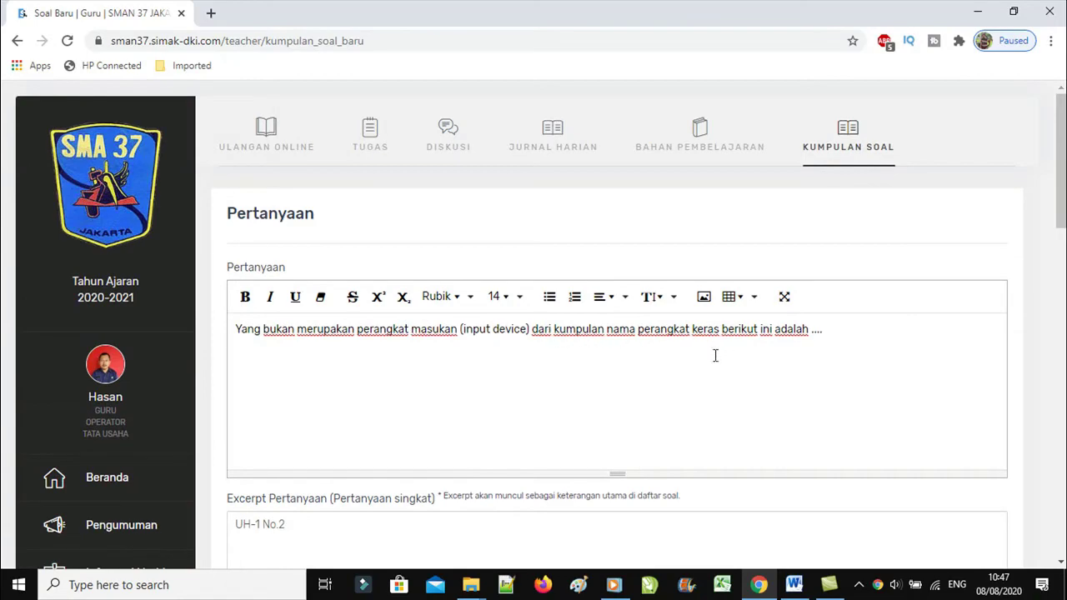
scroll(672, 383, "down", 10)
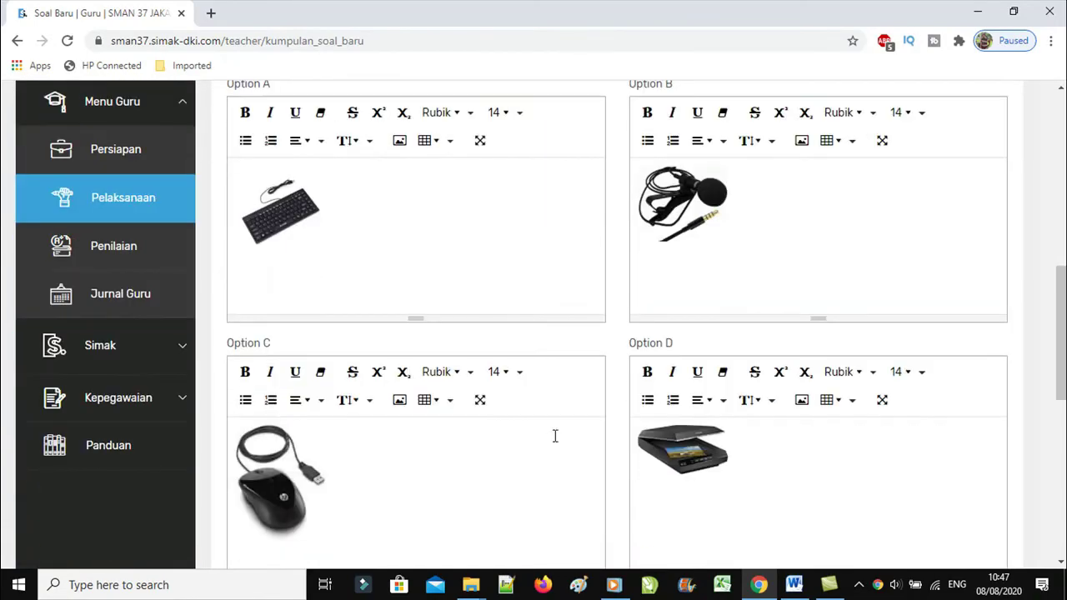
scroll(543, 445, "down", 5)
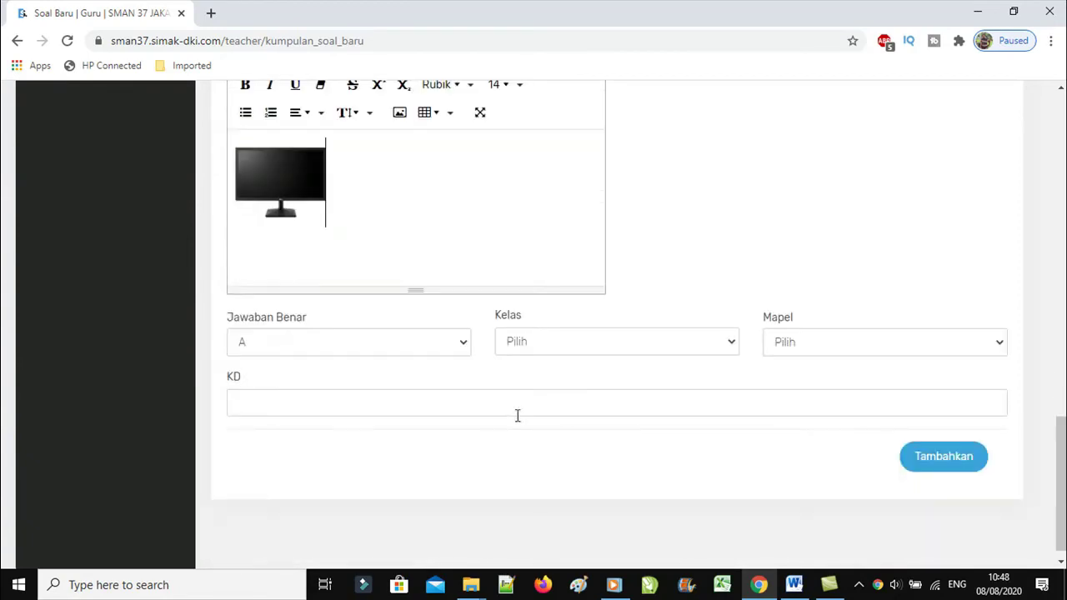
scroll(513, 417, "up", 1)
left_click(393, 415)
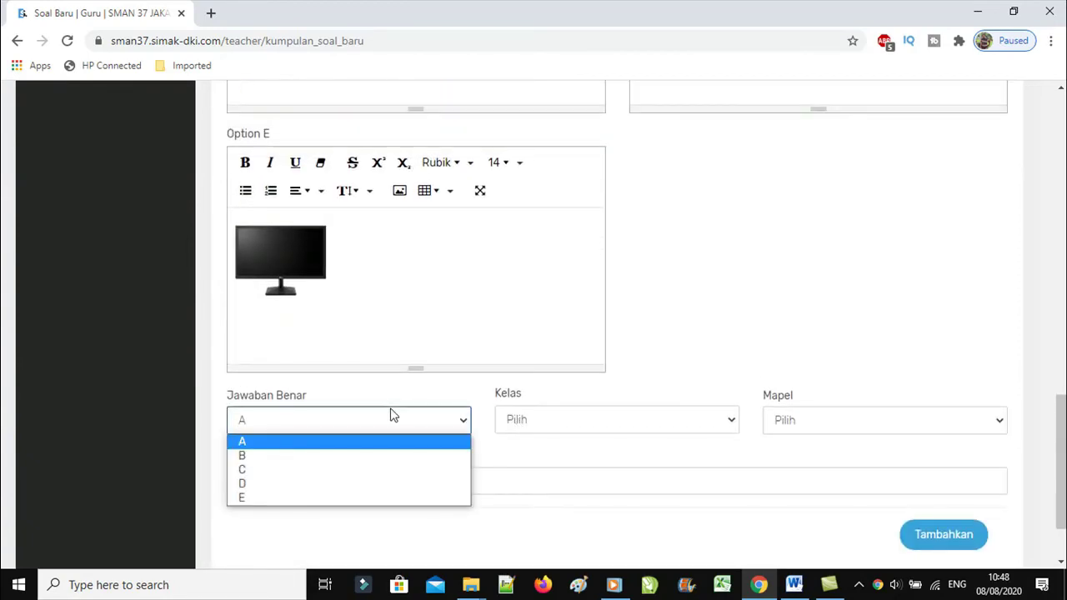
left_click(314, 498)
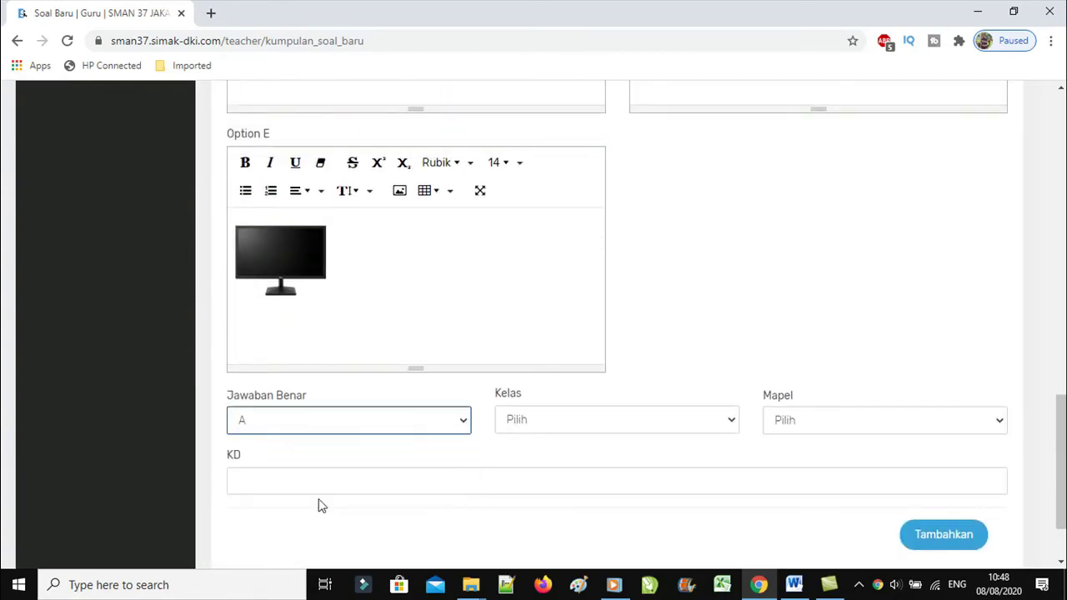
Set the question's class to X and its subject to Informatika.
left_click(614, 425)
left_click(577, 459)
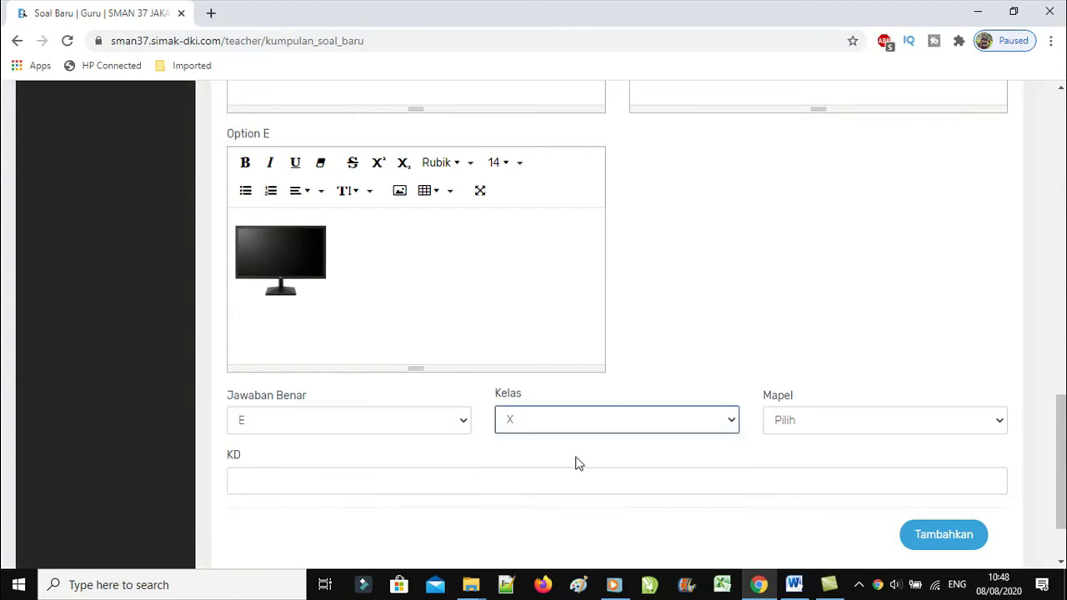
left_click(848, 428)
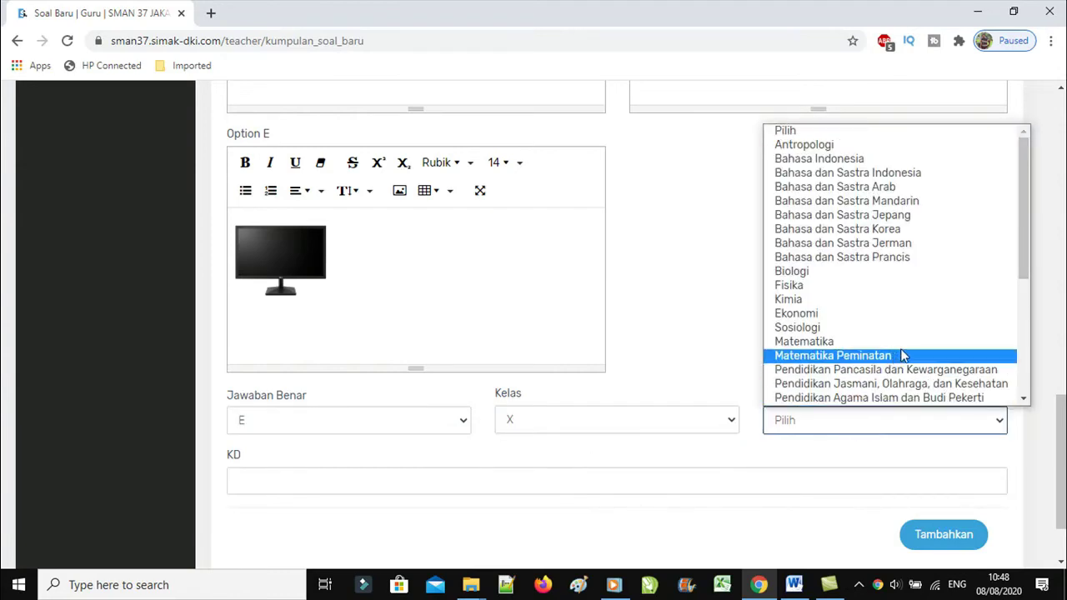
scroll(950, 241, "down", 3)
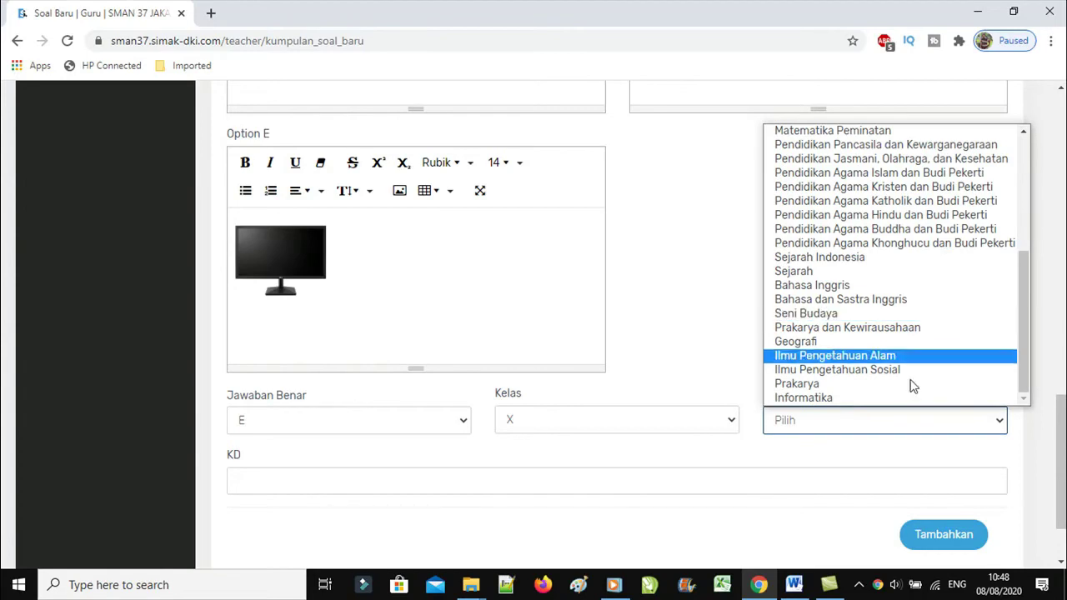
left_click(893, 395)
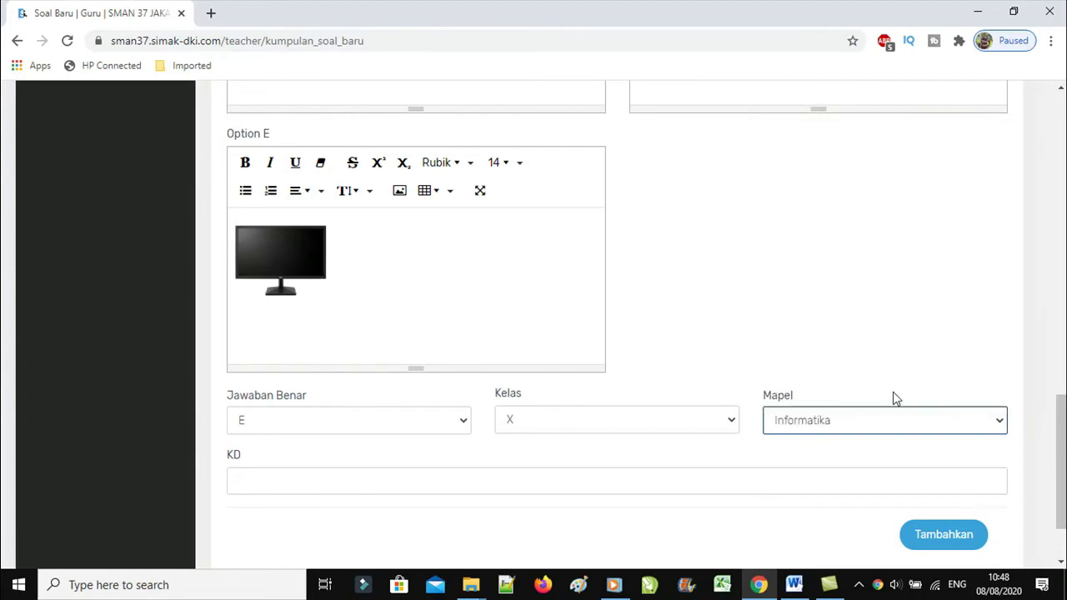
Enter 1.1 as the question's KD and add the question to the question bank.
left_click(397, 489)
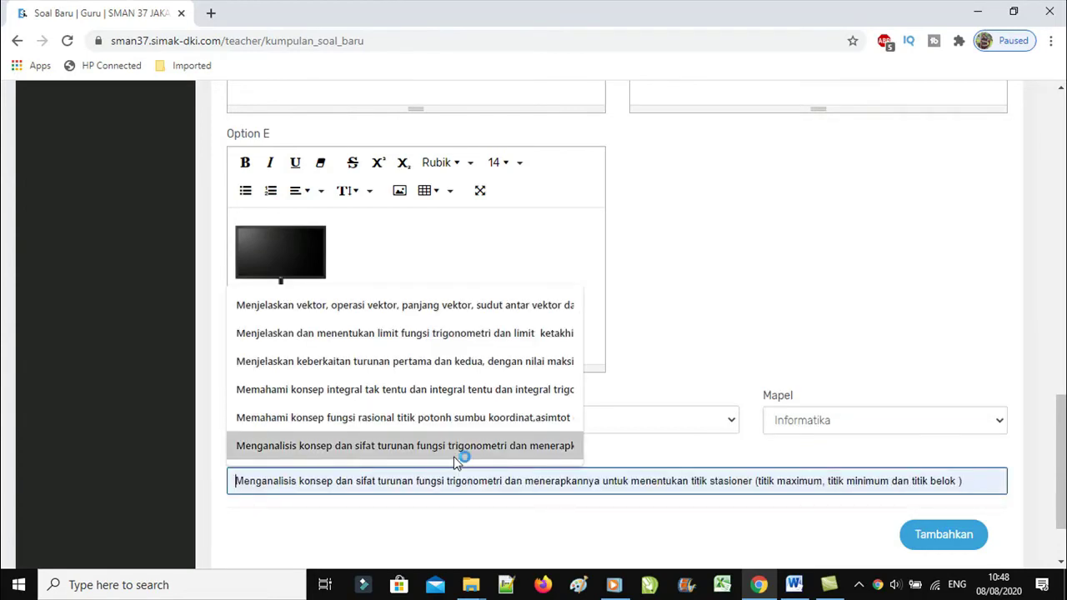
left_click(442, 308)
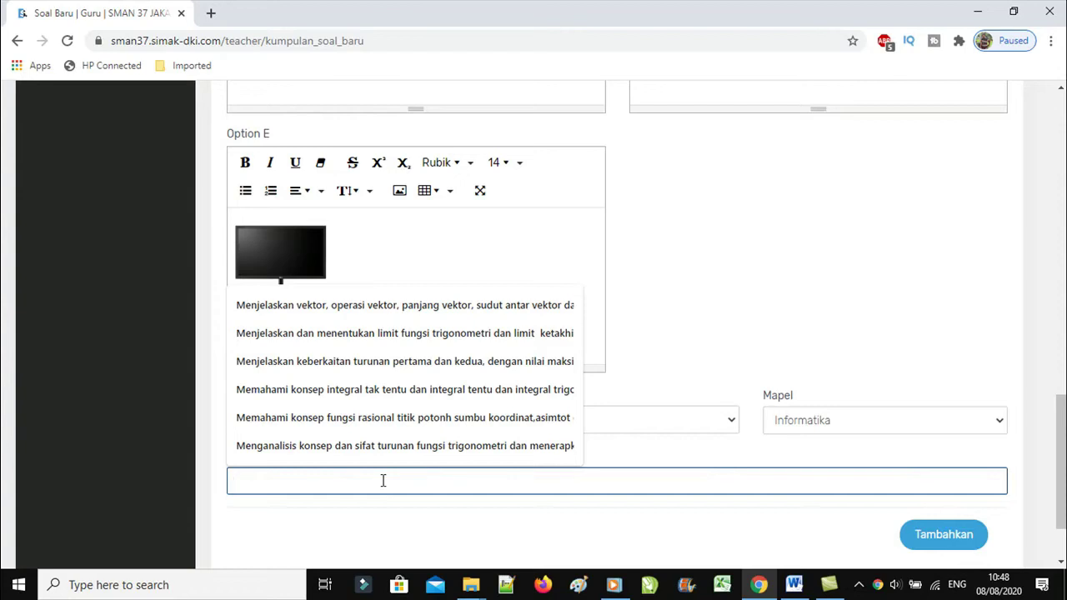
type("1")
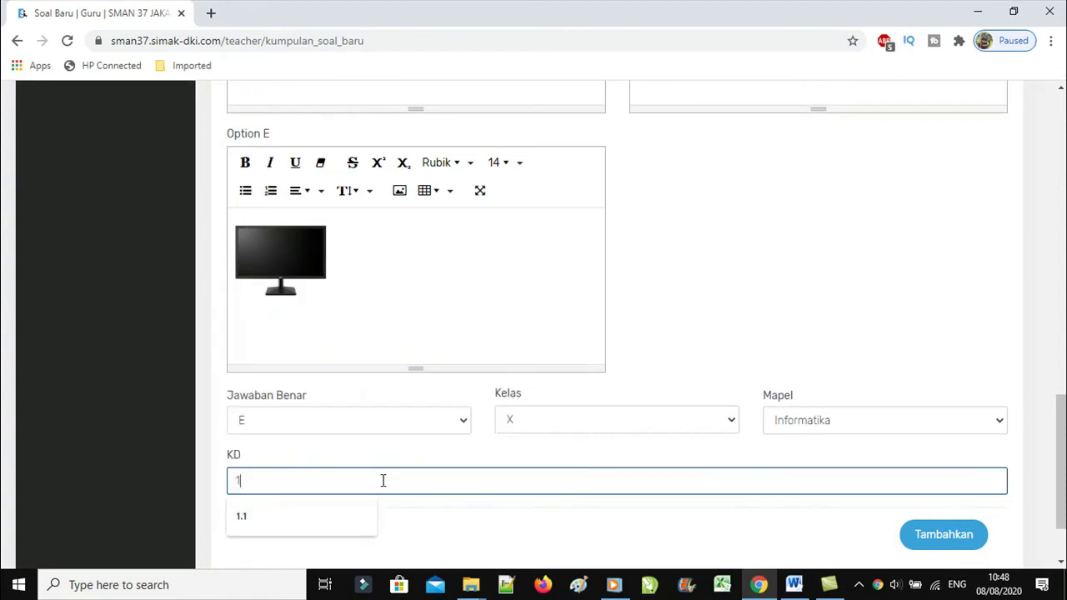
type(".1")
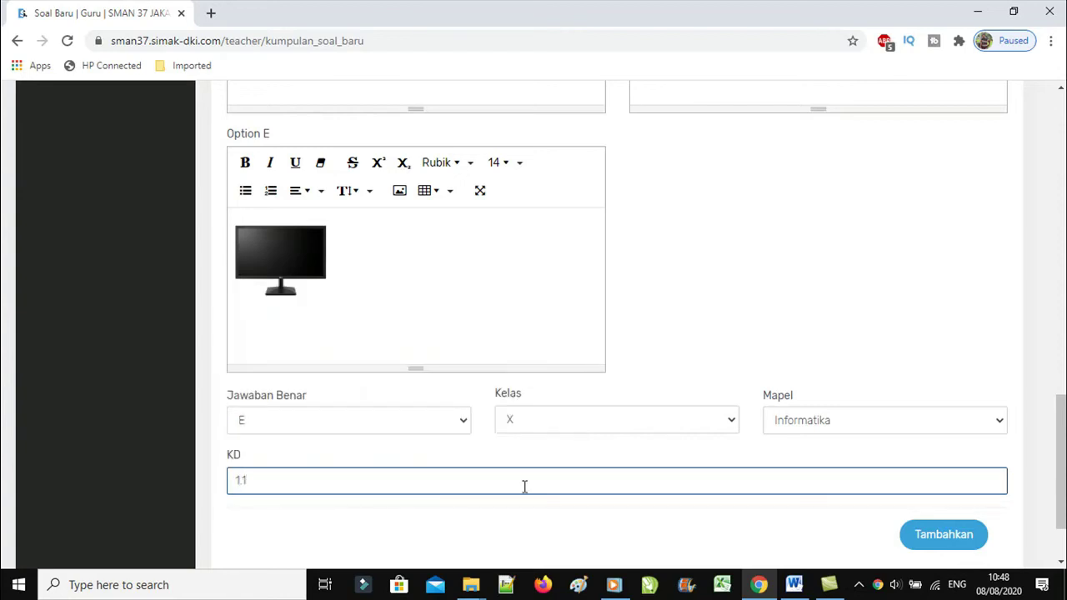
left_click(946, 537)
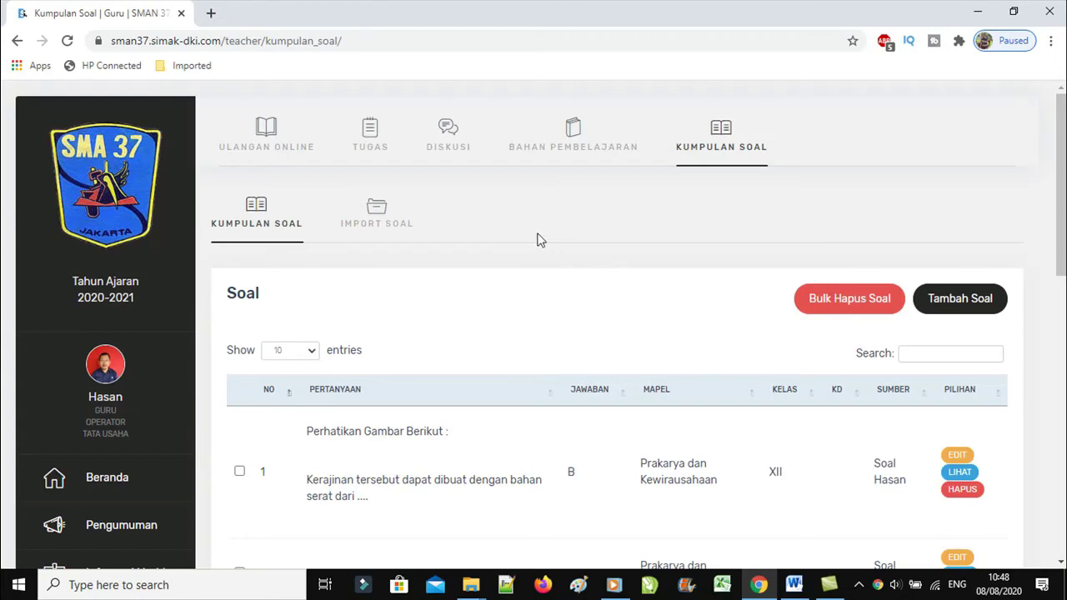
Open the question page of the X - IPS 1 ULANGAN HARIAN-1 exam and bring up the question bank for import.
left_click(264, 146)
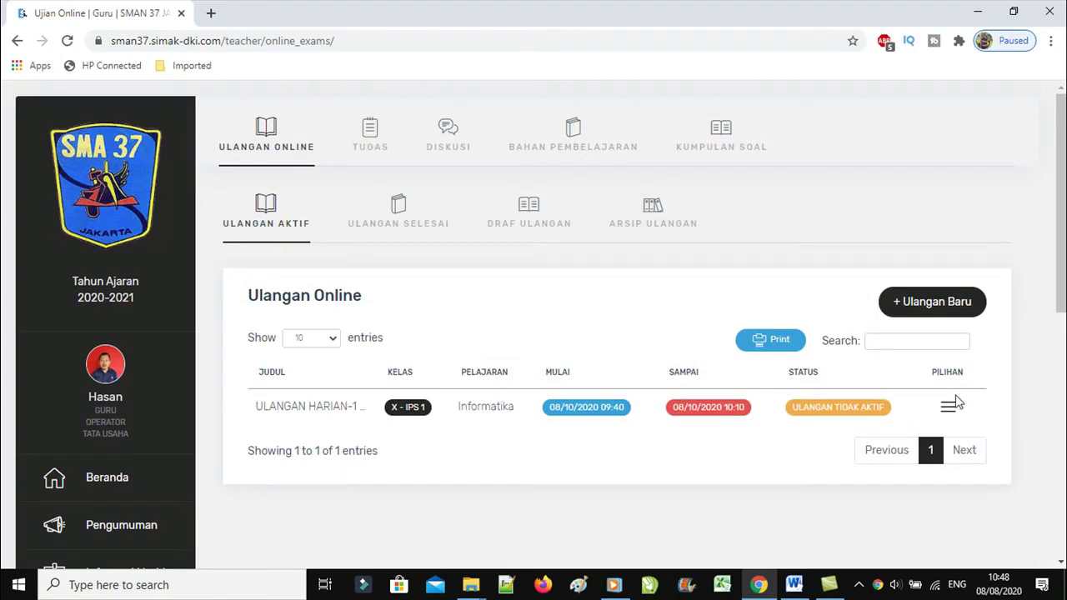
left_click(947, 407)
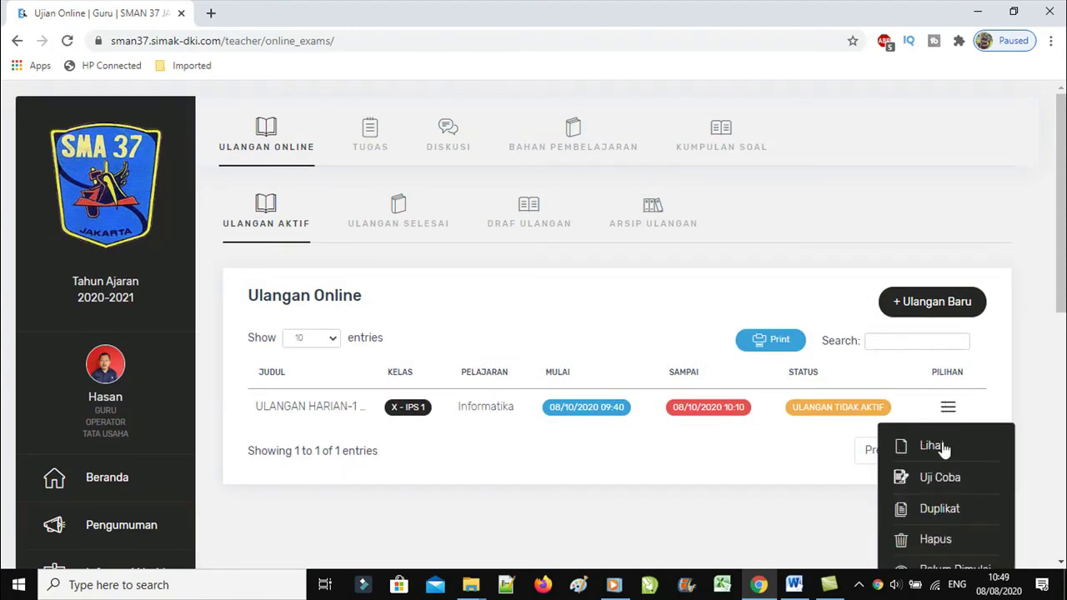
left_click(940, 447)
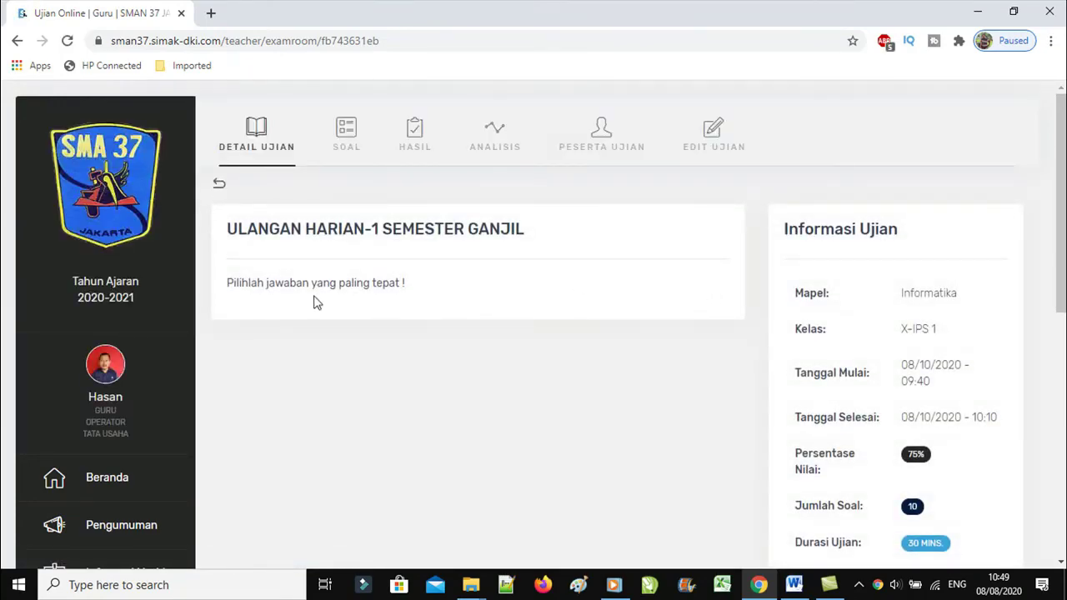
left_click(348, 132)
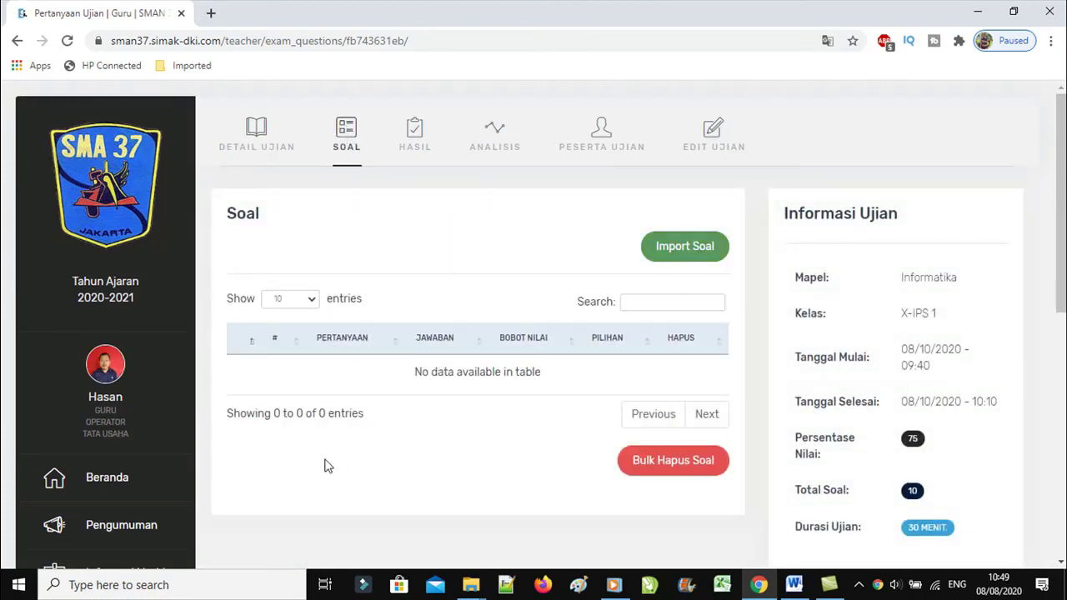
left_click(672, 253)
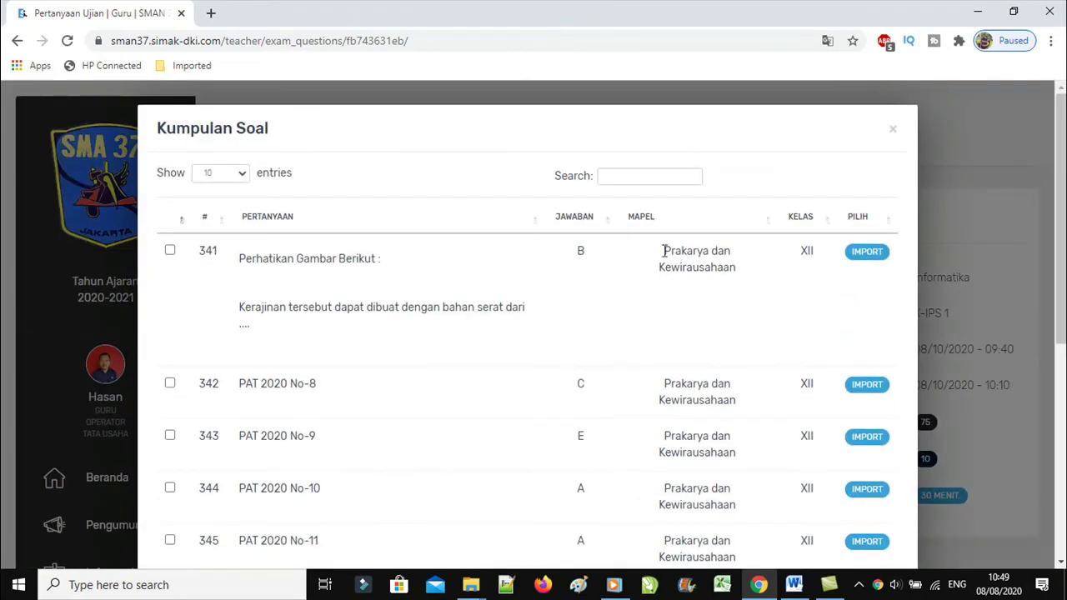
Show 100 entries per page in the question bank list and look through the listed questions.
left_click(221, 180)
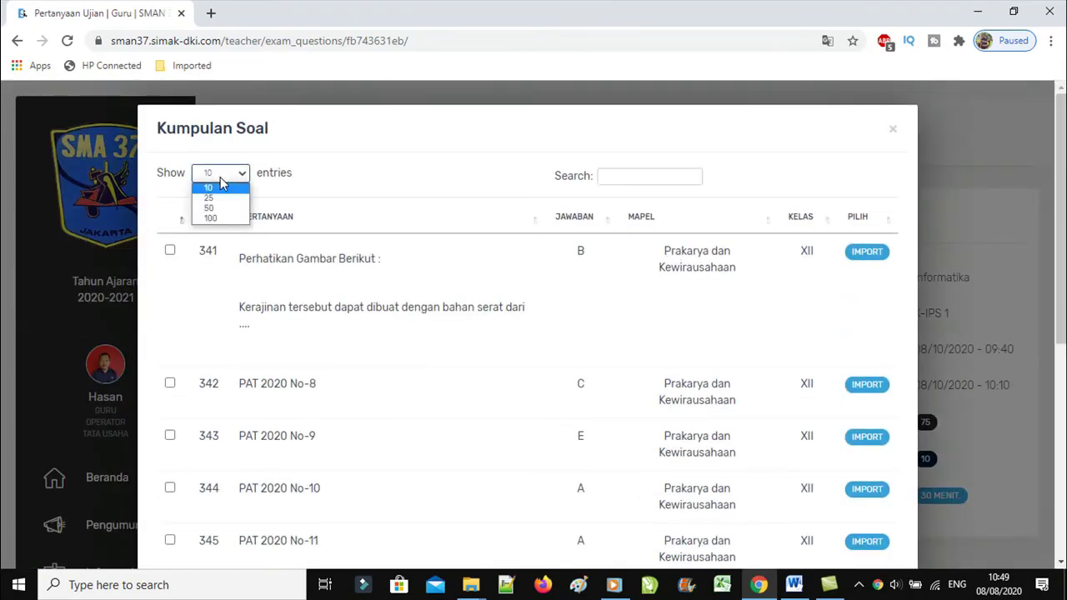
left_click(217, 219)
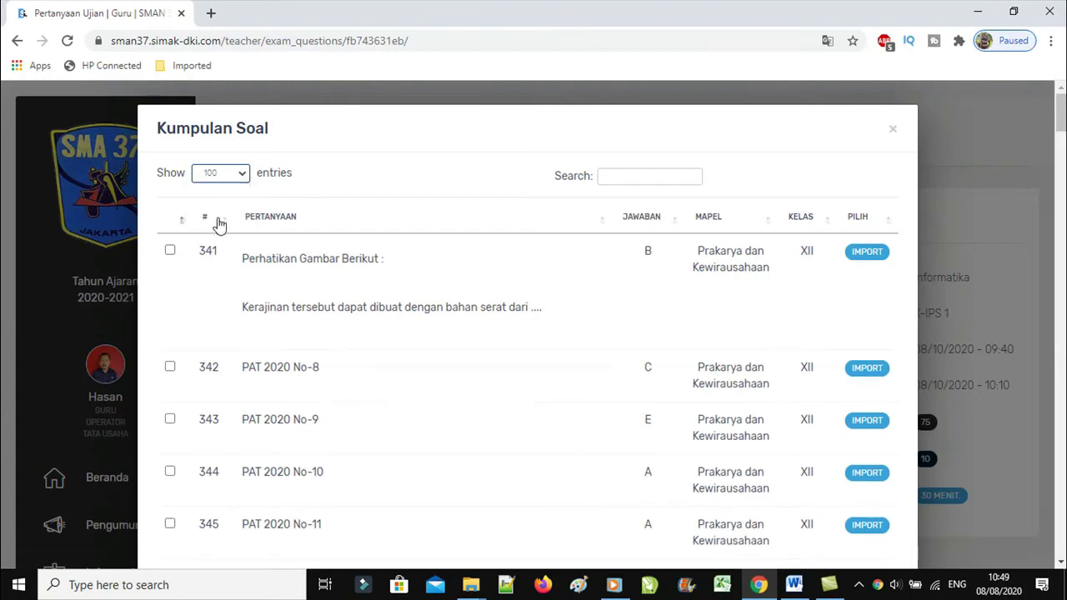
scroll(440, 381, "down", 5)
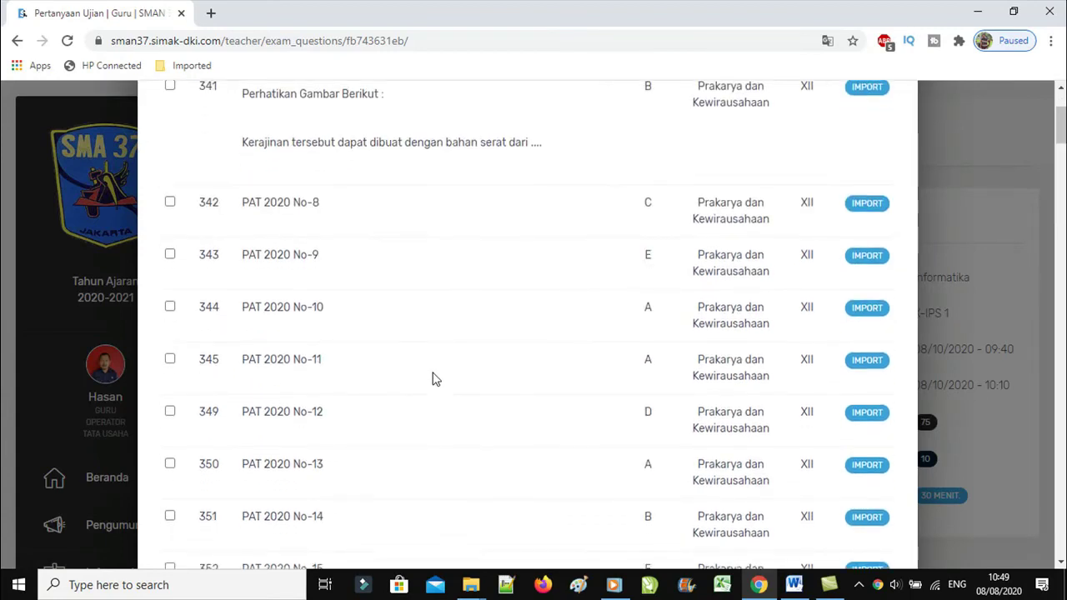
scroll(457, 351, "down", 5)
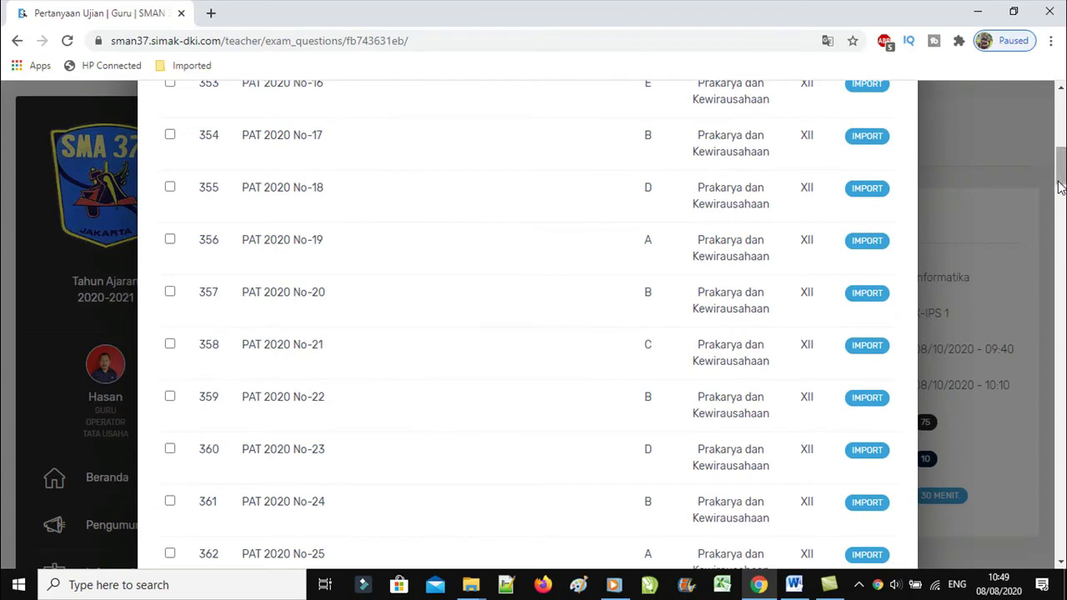
scroll(1056, 188, "down", 12)
left_click(1052, 439)
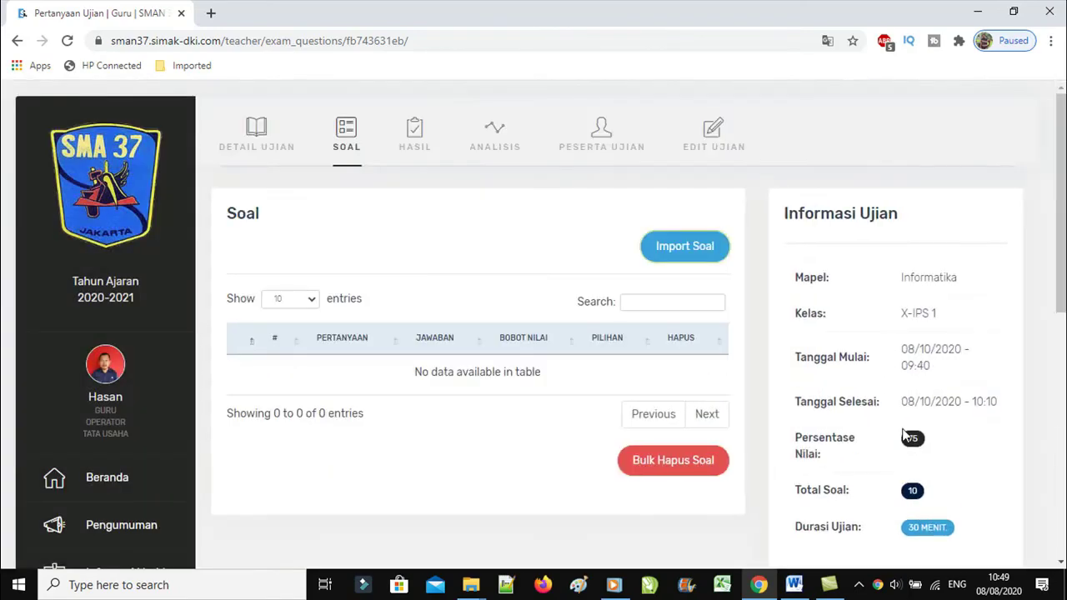
Reopen the question bank for import and go to the second page of its question list.
left_click(677, 252)
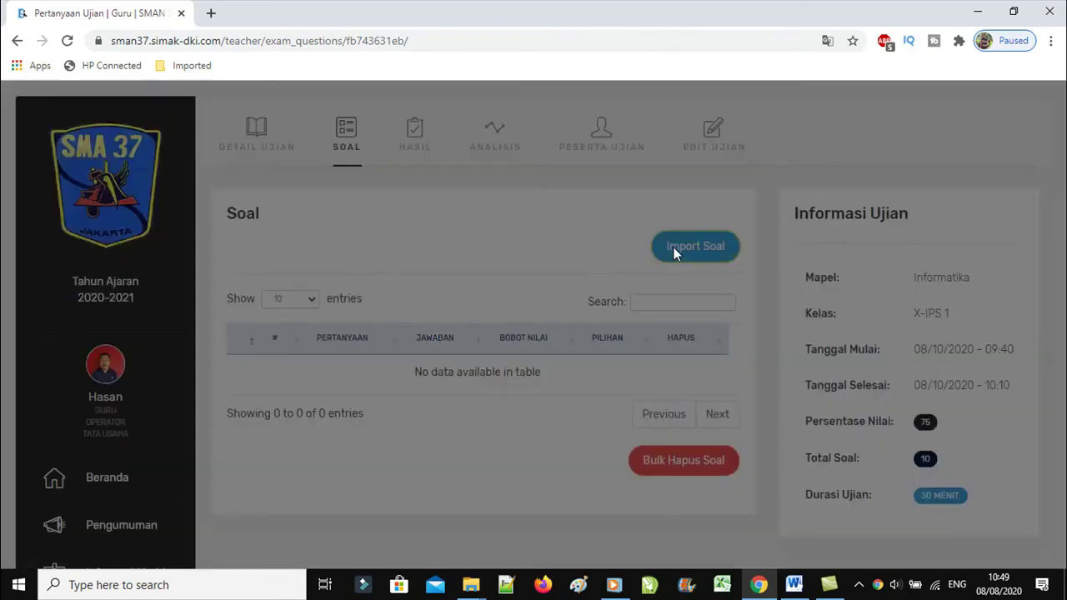
scroll(642, 354, "down", 20)
scroll(635, 357, "down", 20)
scroll(632, 362, "down", 10)
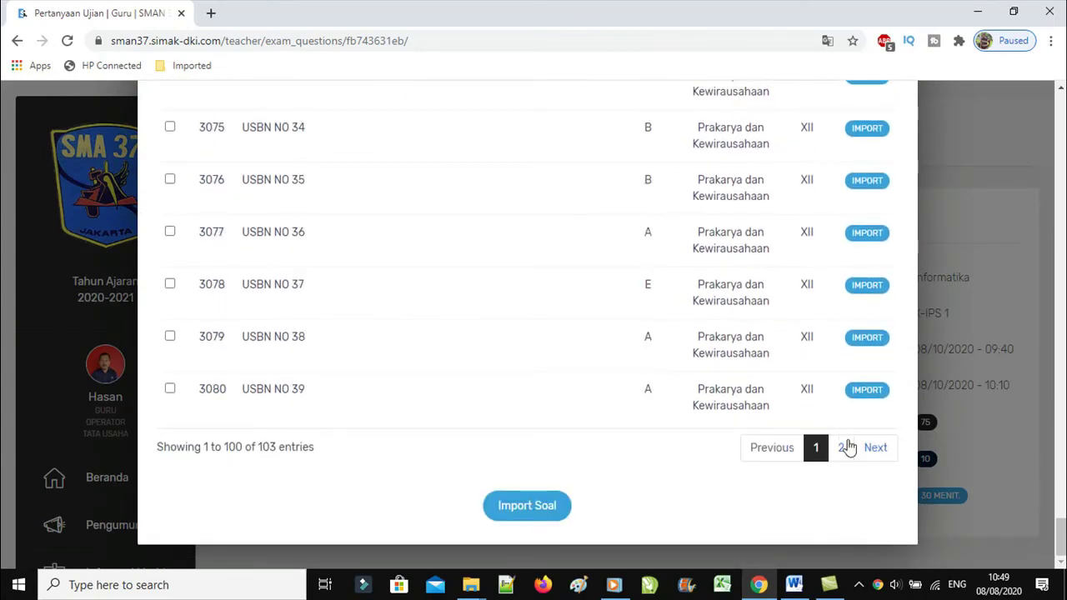
left_click(842, 448)
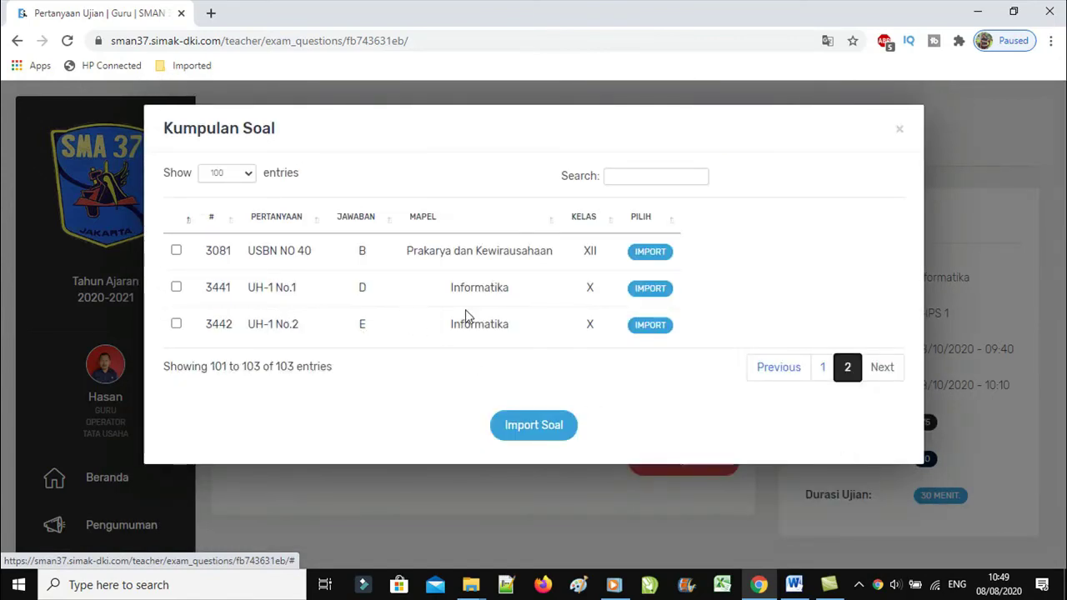
Select the Informatika questions UH-1 No.1 and UH-1 No.2 and import them into the exam.
left_click(176, 287)
left_click(176, 325)
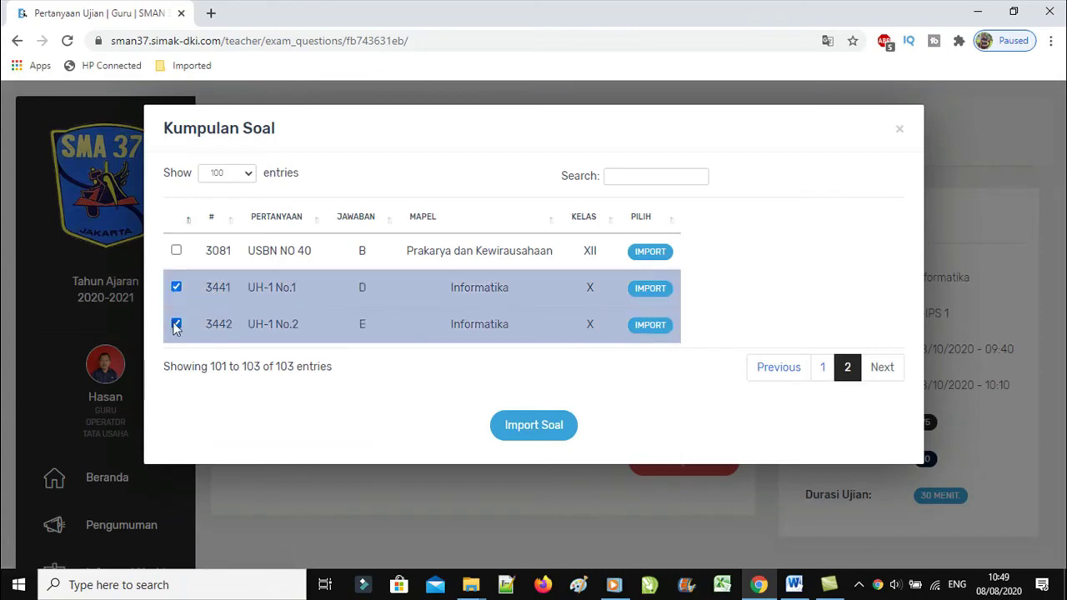
left_click(526, 423)
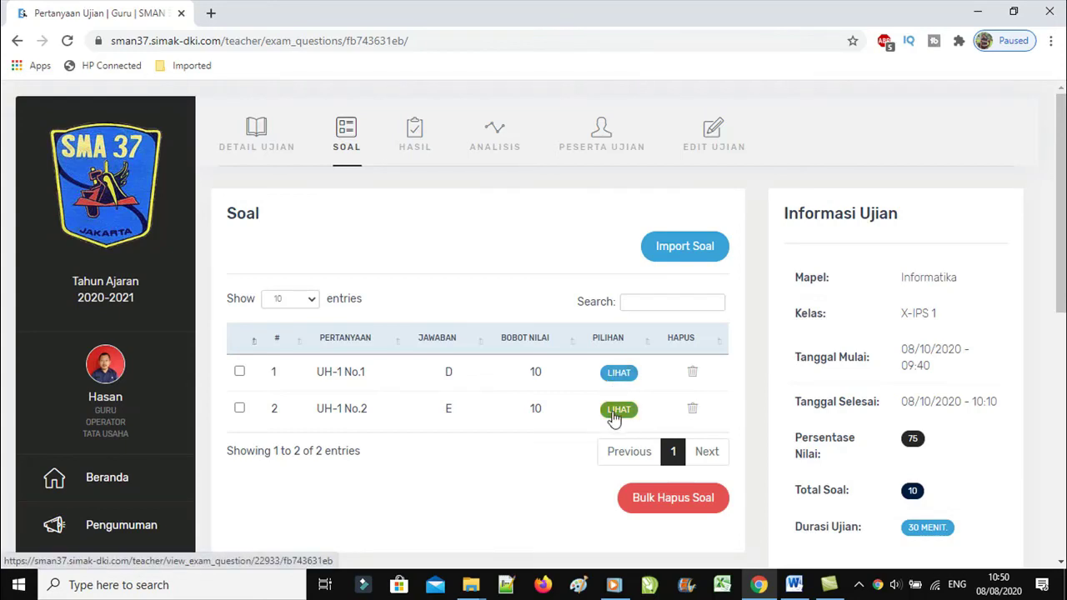
Review the text and image options of exam question UH-1 No.2, then return to the exam's question list.
left_click(606, 415)
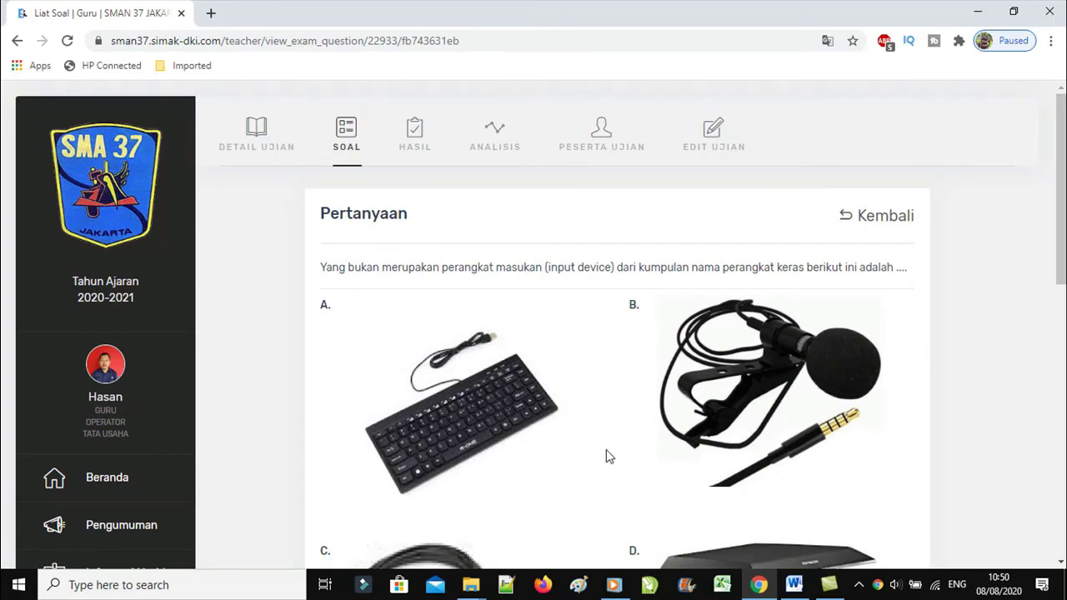
scroll(605, 459, "down", 1)
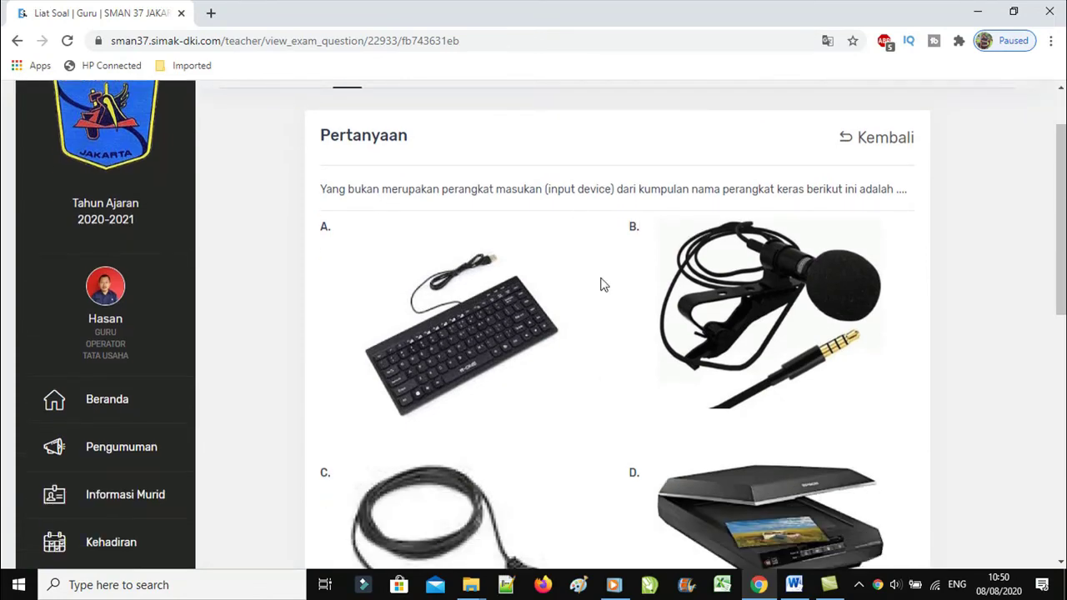
scroll(583, 378, "down", 2)
scroll(575, 383, "down", 3)
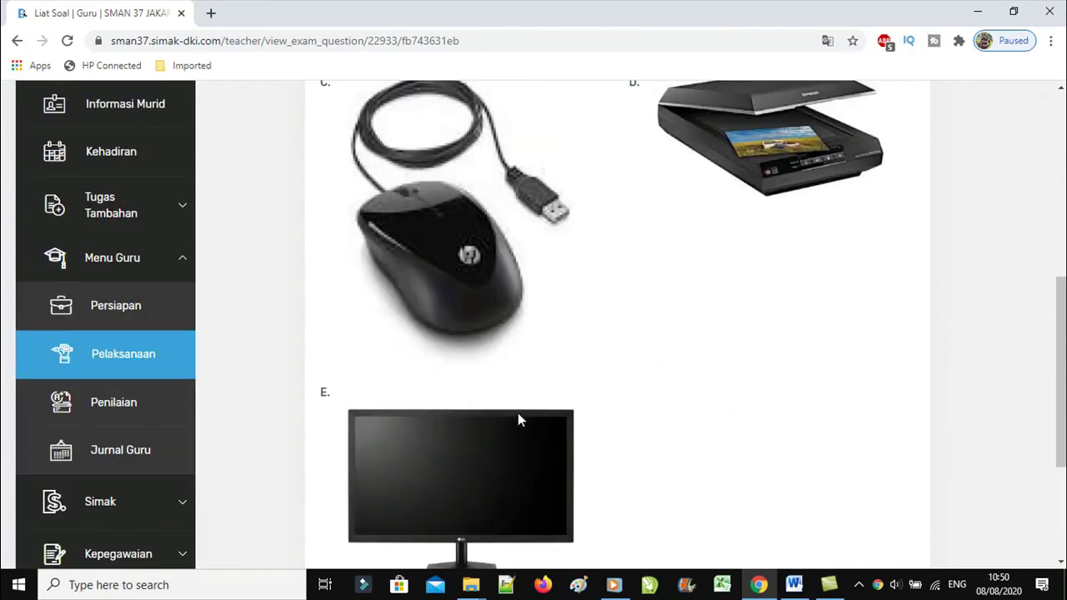
scroll(655, 376, "down", 2)
scroll(655, 376, "up", 8)
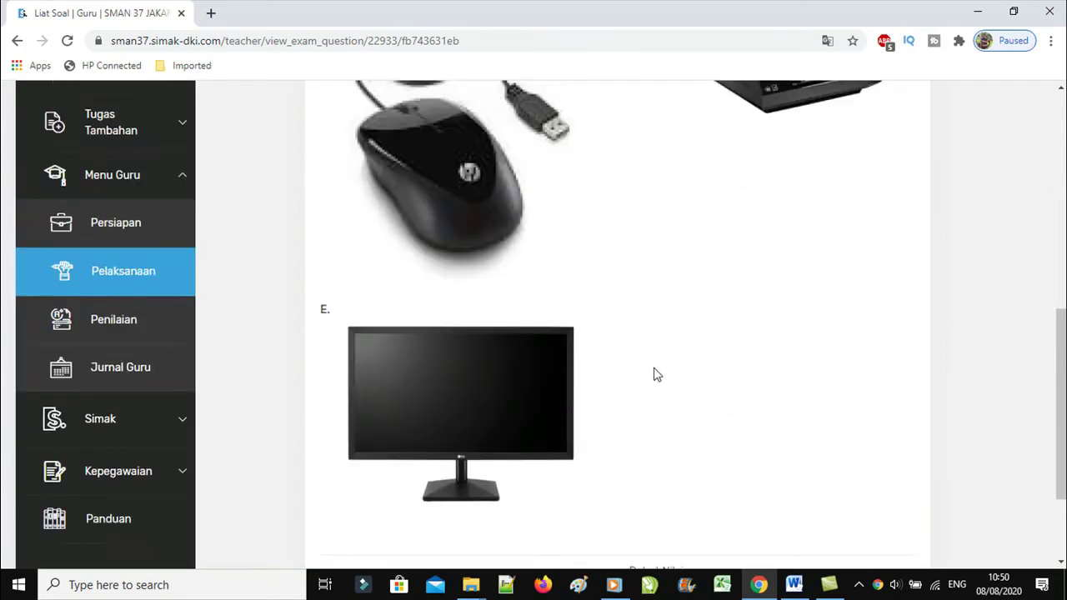
left_click(850, 221)
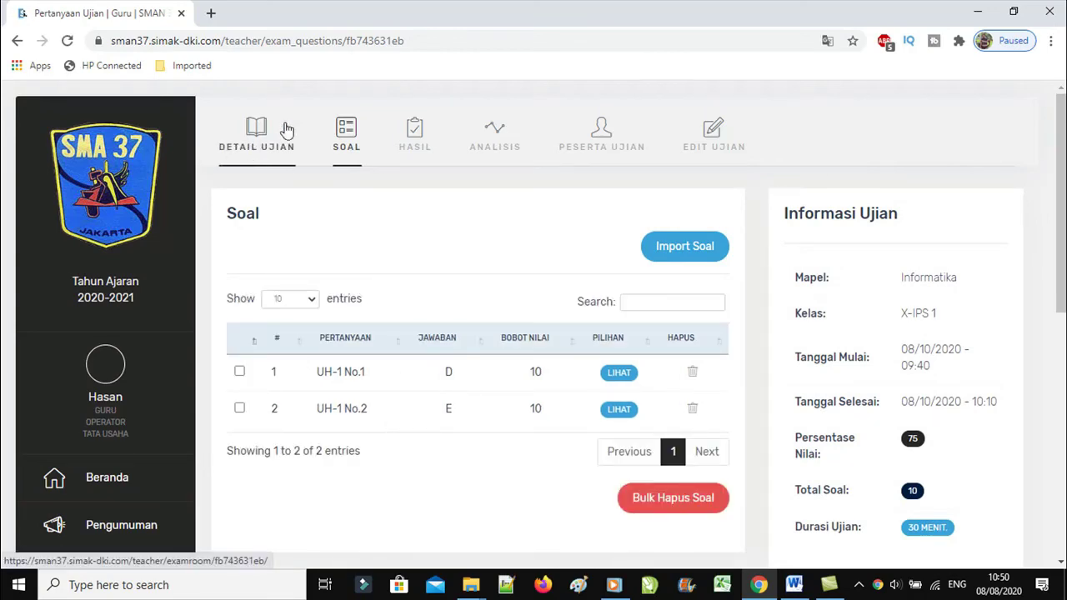
Return to the active online exams and start a trial run (Uji Coba) of the X - IPS 1 ULANGAN HARIAN-1 exam.
left_click(271, 134)
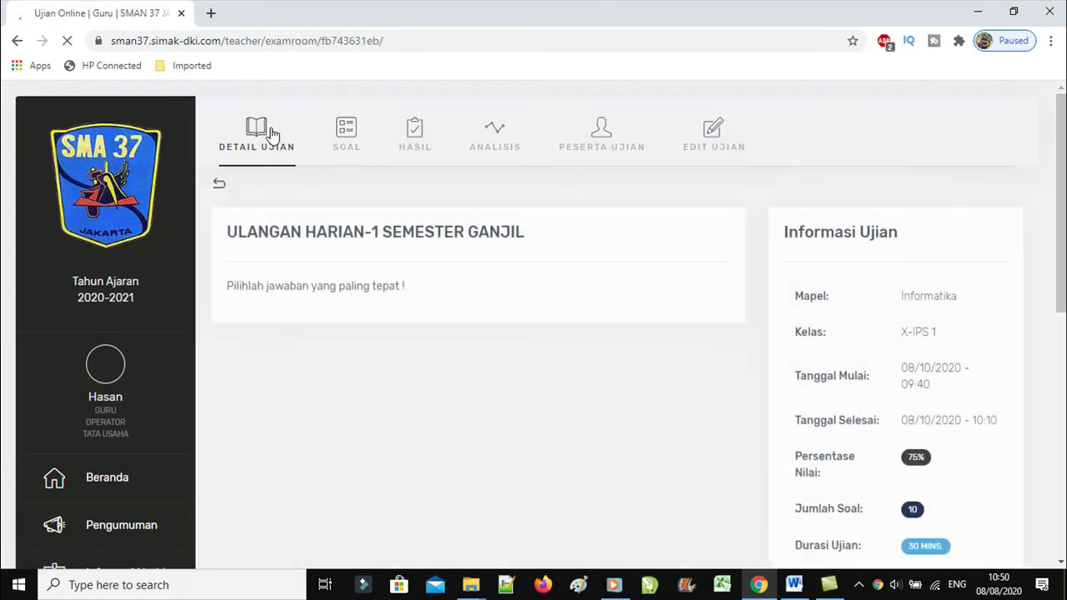
left_click(218, 190)
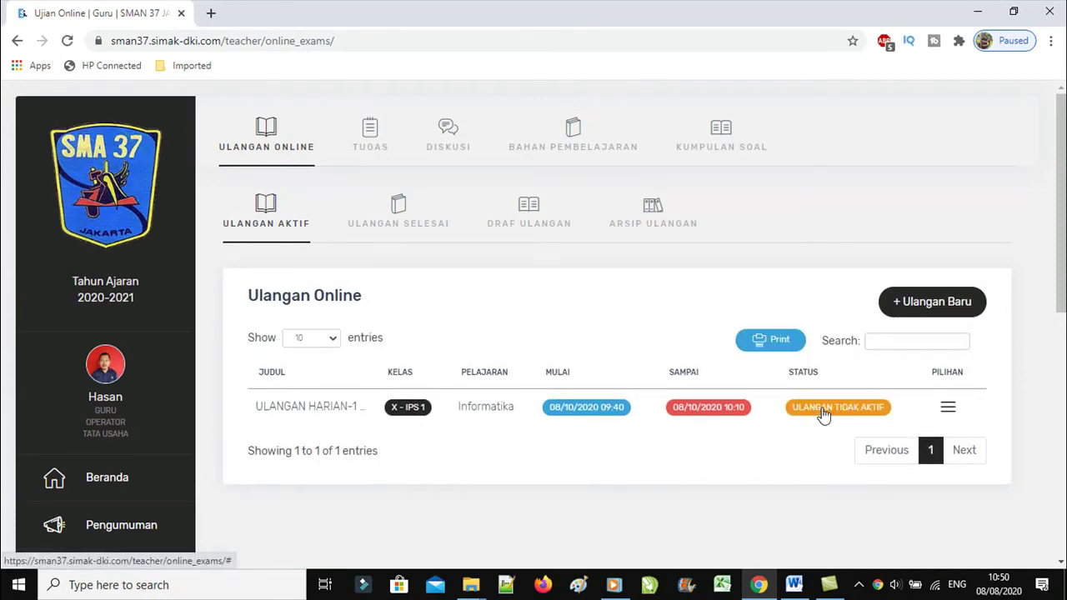
left_click(950, 409)
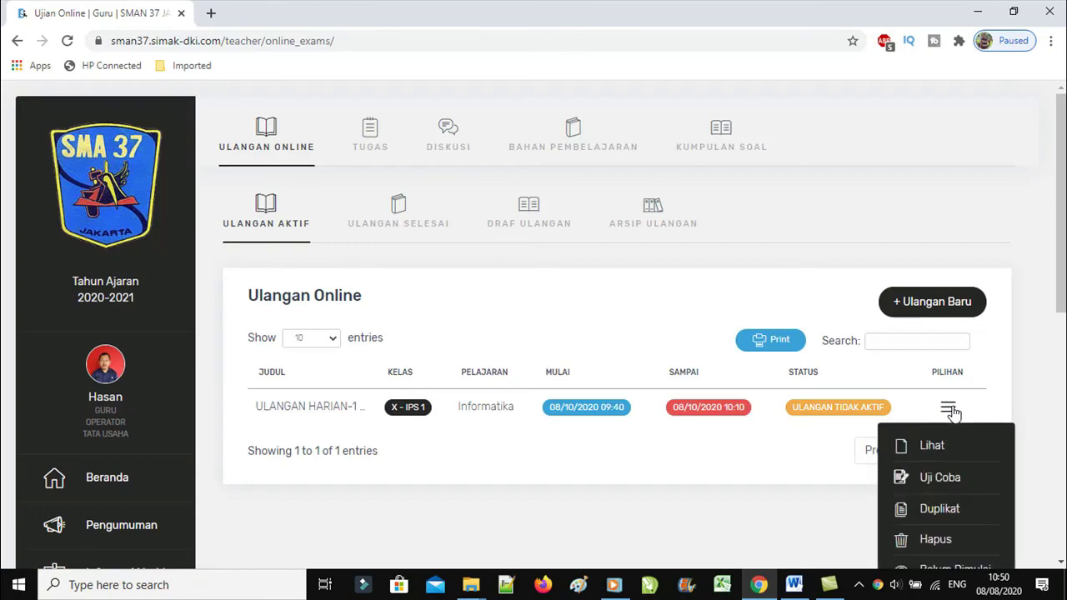
scroll(963, 462, "down", 2)
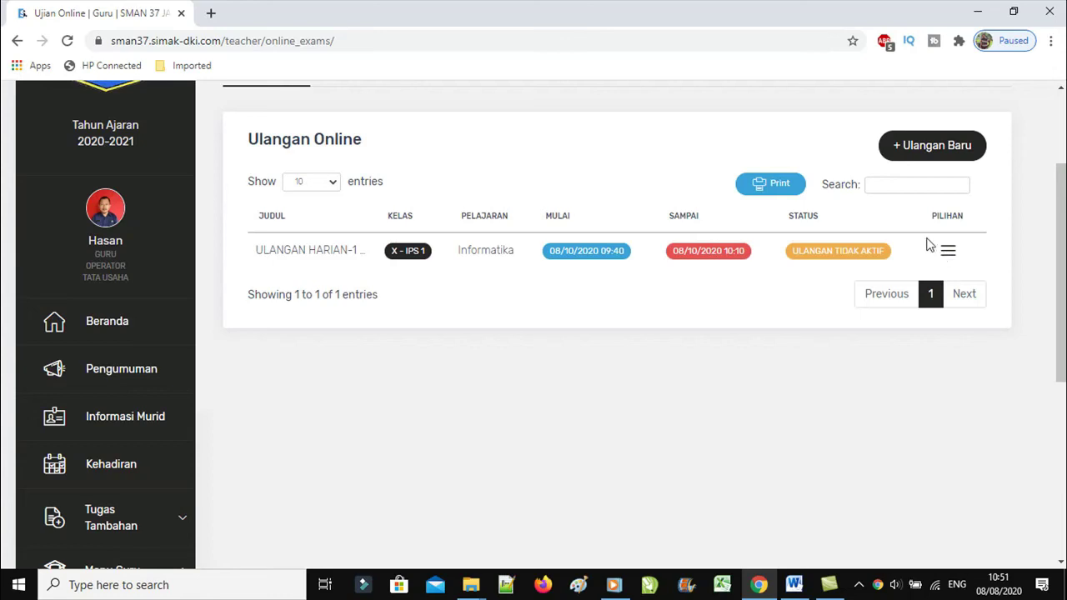
double_click(947, 253)
left_click(948, 253)
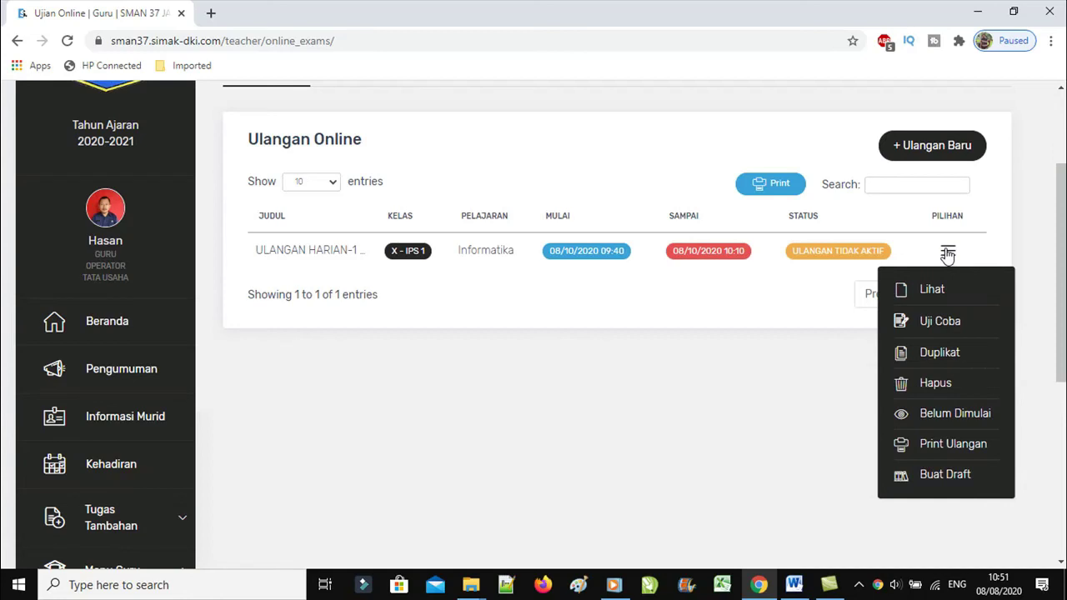
left_click(929, 327)
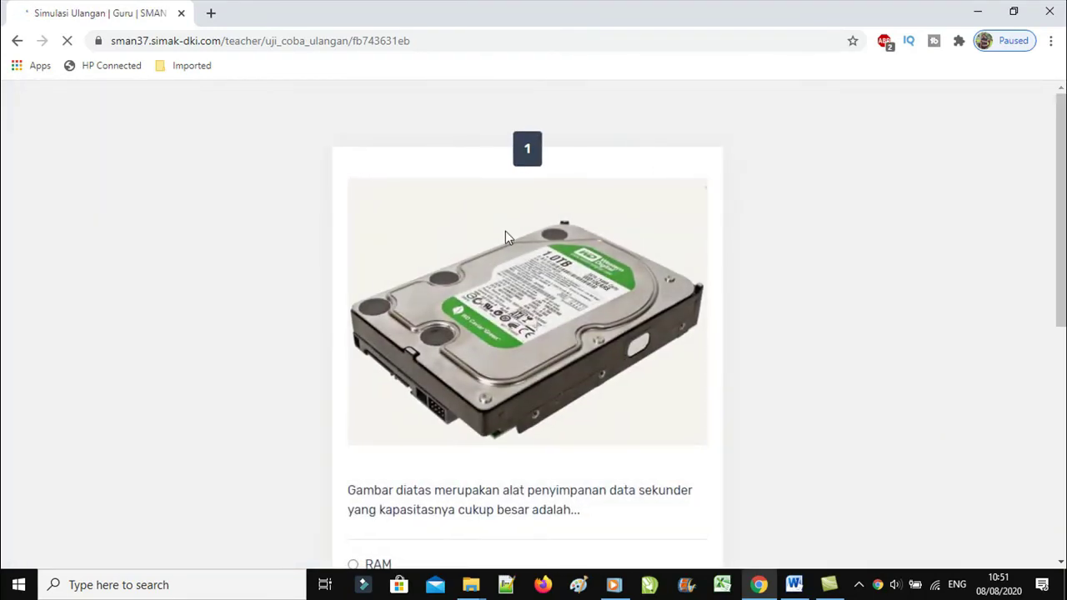
Review the text, images and answer options of trial questions 1 and 2.
scroll(505, 231, "down", 1)
scroll(592, 229, "down", 1)
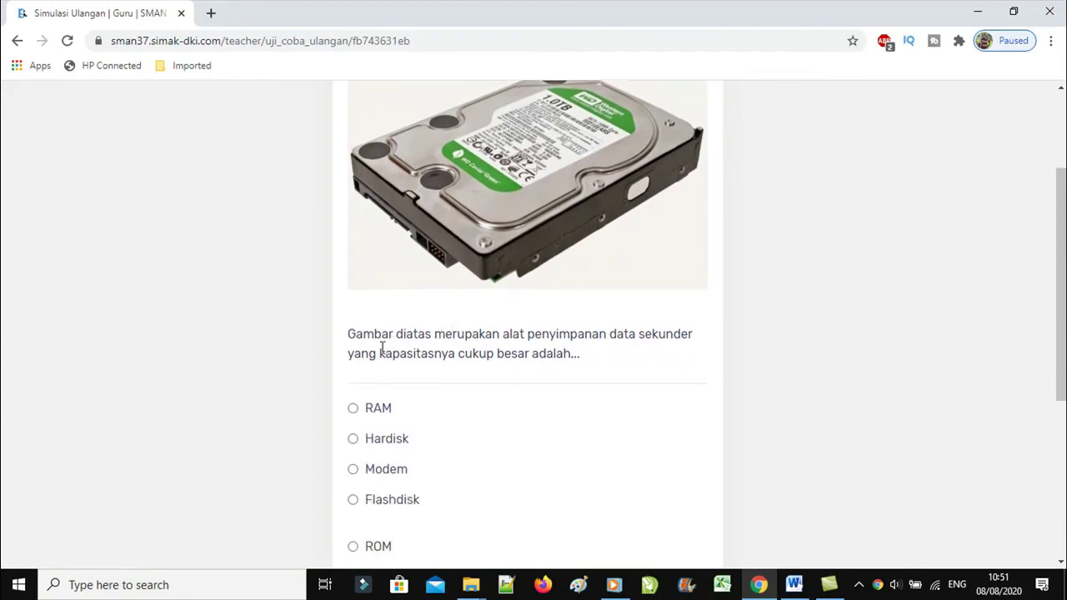
scroll(607, 360, "down", 2)
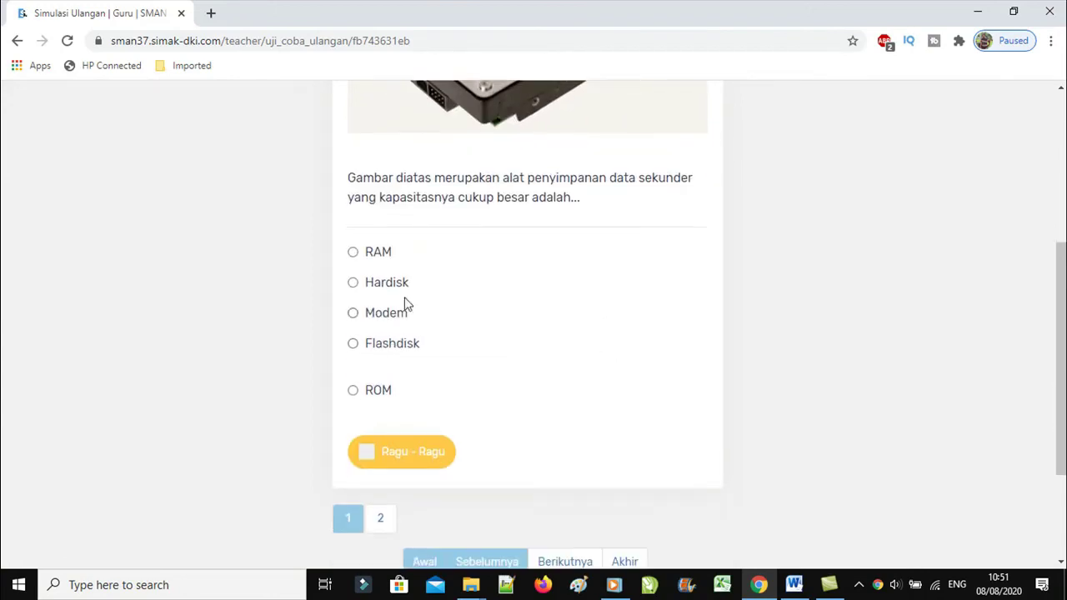
scroll(506, 313, "down", 2)
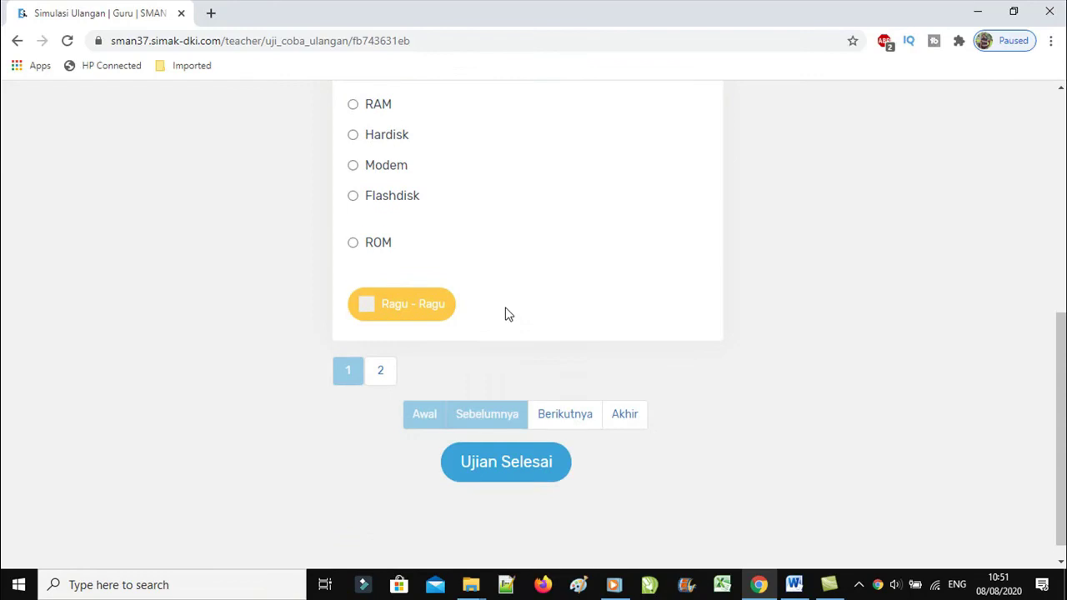
scroll(505, 309, "down", 1)
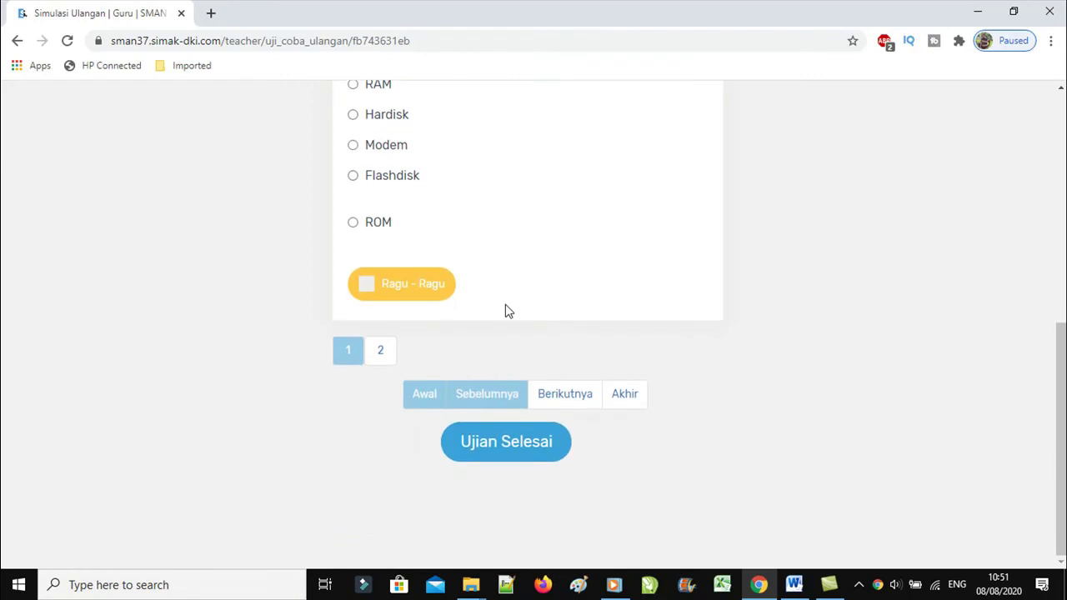
left_click(381, 351)
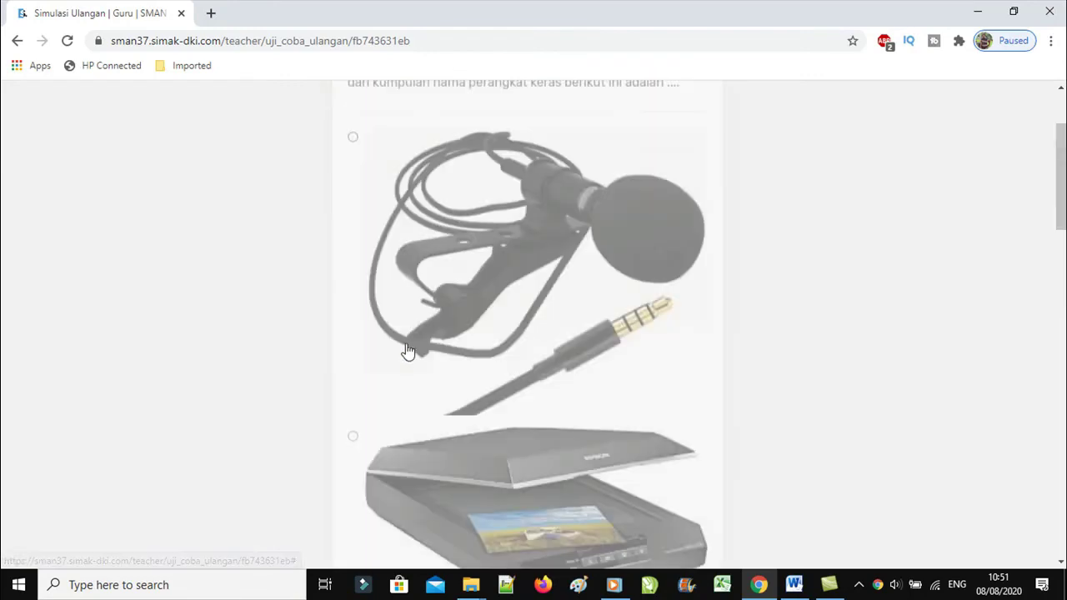
scroll(372, 313, "down", 1)
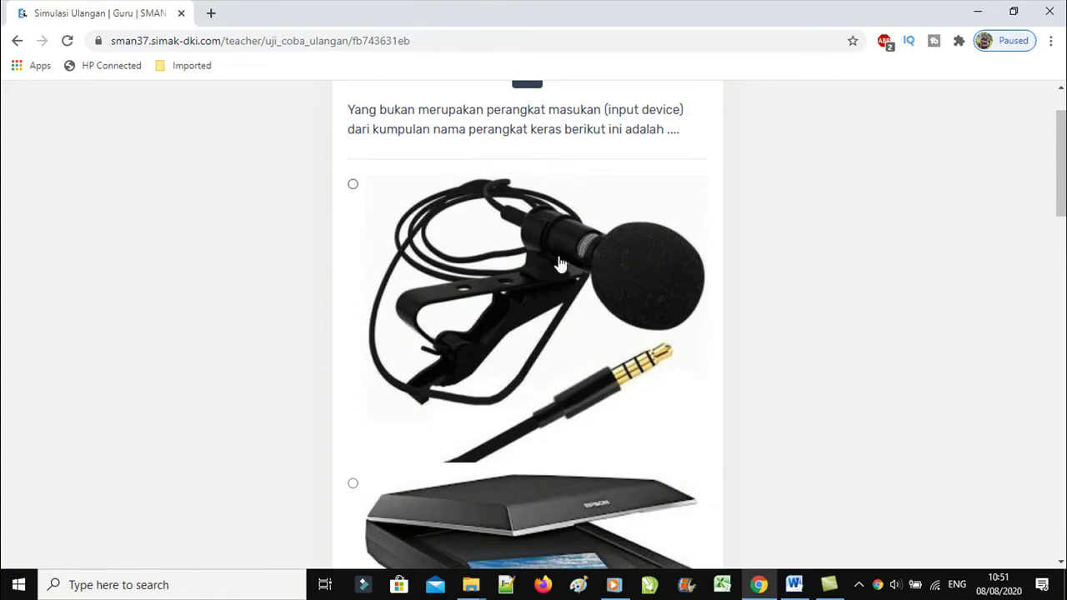
scroll(490, 265, "down", 8)
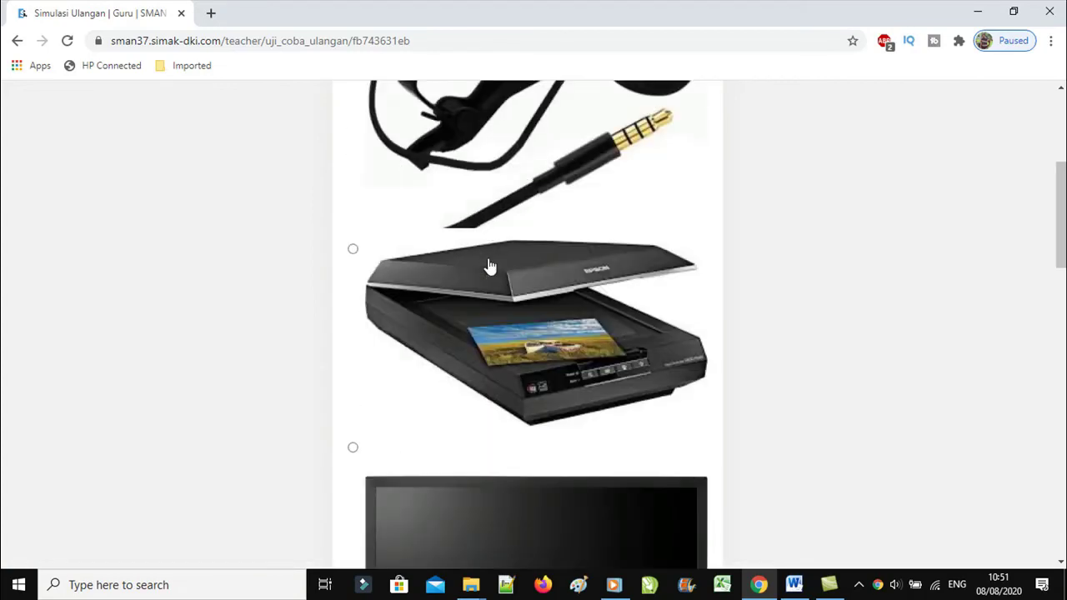
scroll(490, 265, "down", 3)
scroll(490, 265, "up", 4)
scroll(490, 265, "down", 13)
Go back to trial question 1 and answer it with Hardisk.
left_click(348, 387)
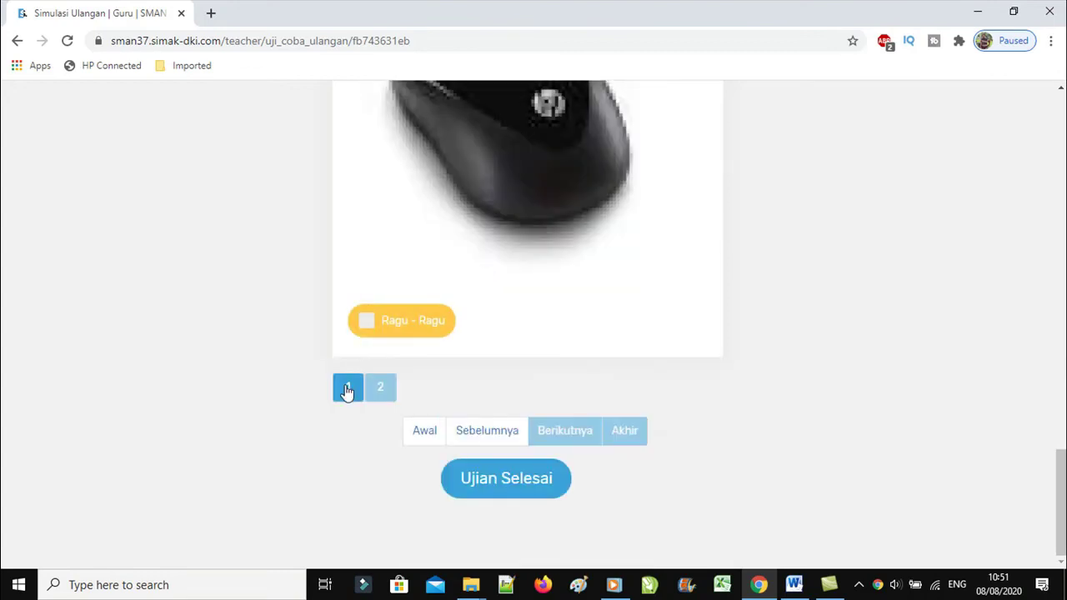
scroll(529, 271, "down", 5)
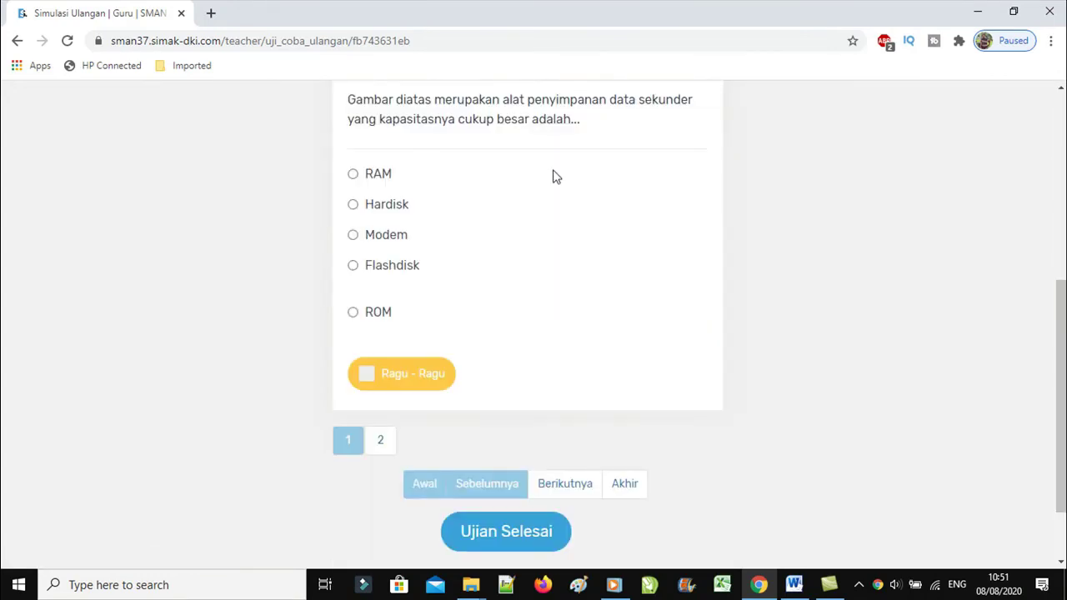
left_click(353, 206)
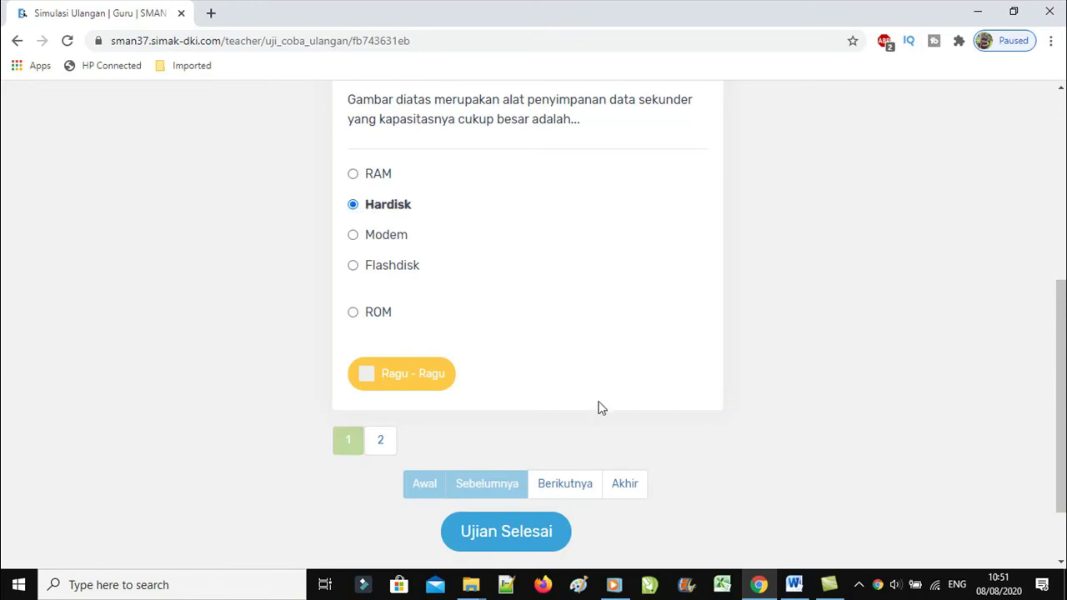
Go to trial question 2 and answer it with the monitor image.
left_click(381, 446)
scroll(666, 298, "down", 2)
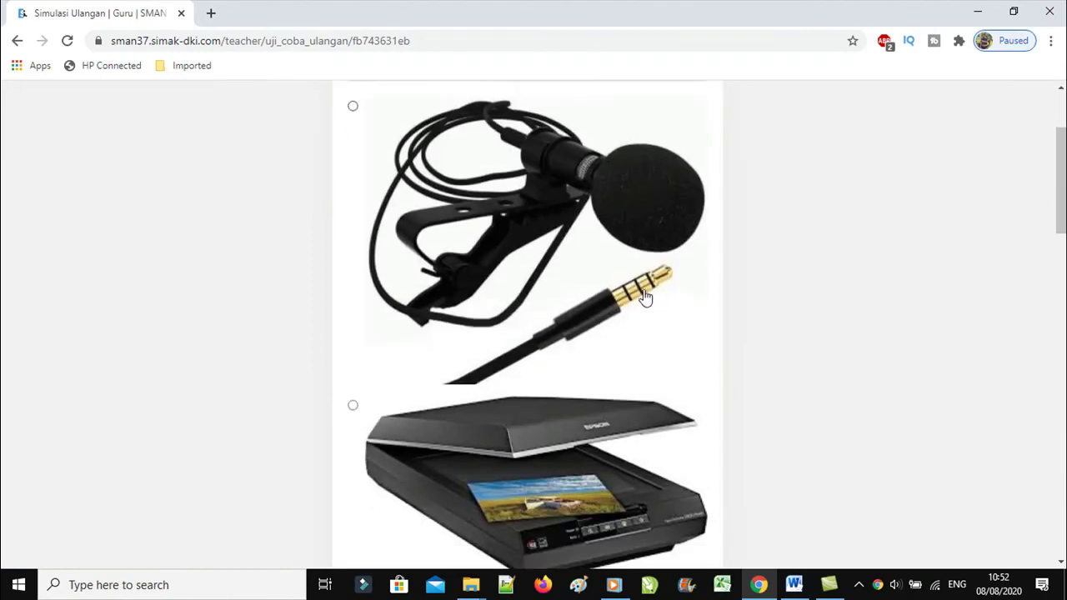
scroll(647, 297, "down", 4)
scroll(633, 300, "up", 6)
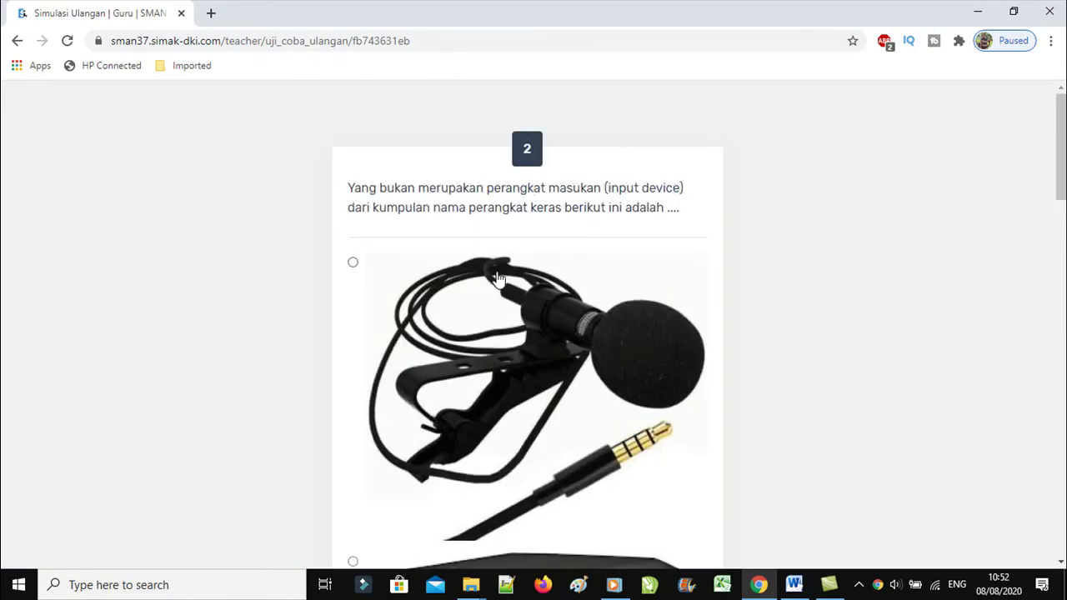
scroll(450, 268, "down", 5)
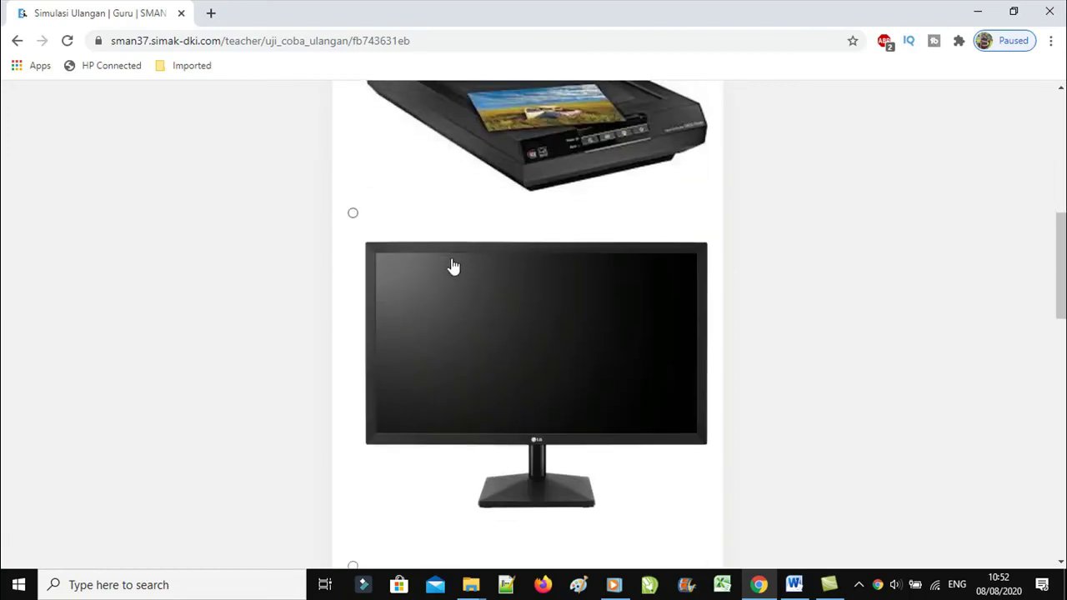
left_click(353, 214)
scroll(564, 274, "down", 5)
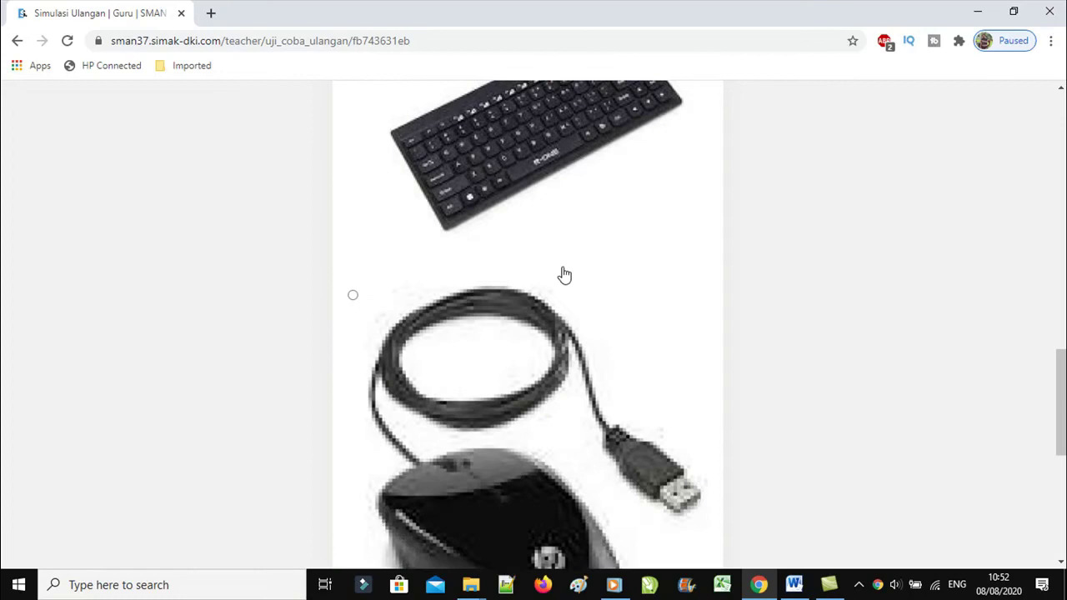
Finish the trial run and open the X - IPS 1 ULANGAN HARIAN-1 exam for editing.
scroll(563, 275, "down", 5)
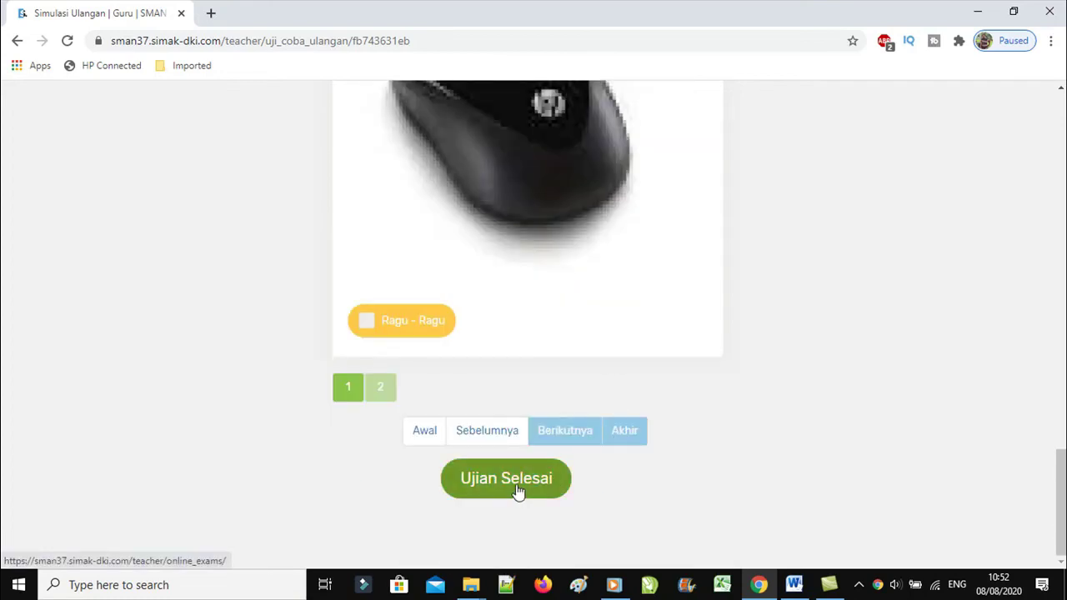
left_click(515, 483)
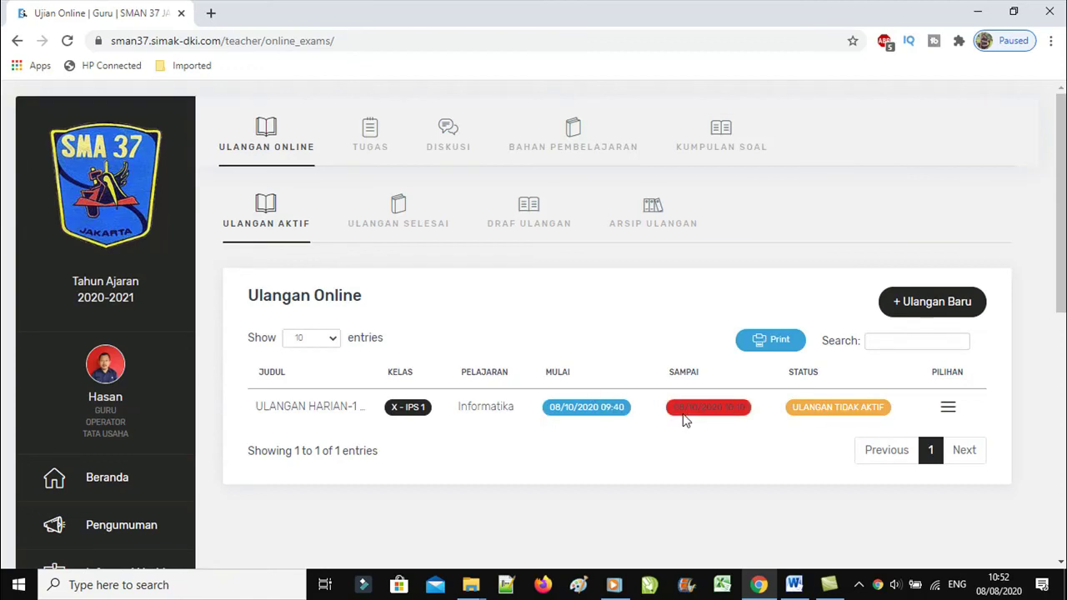
left_click(949, 410)
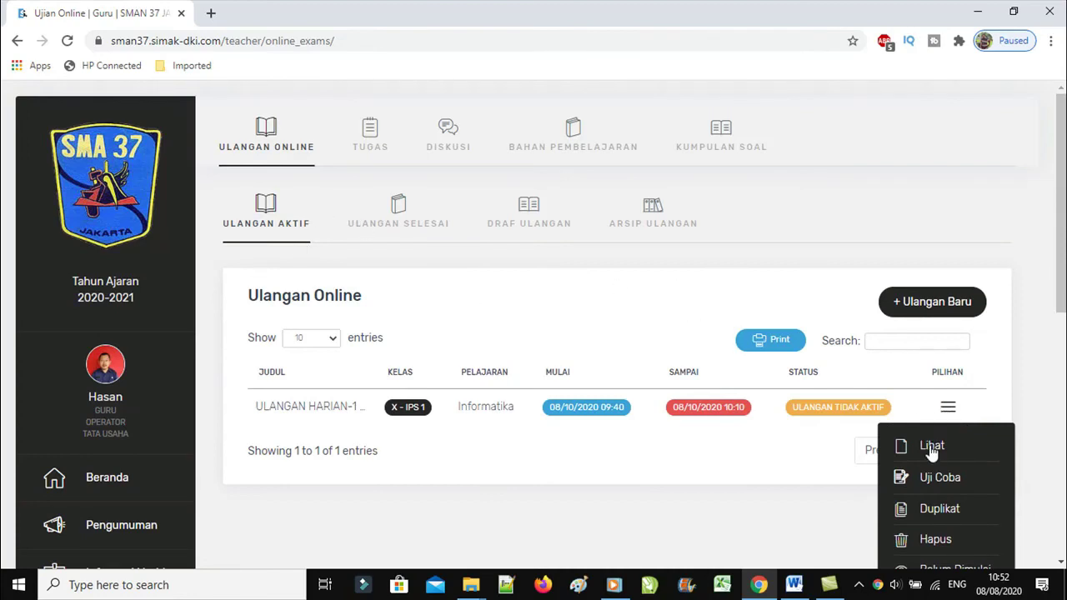
left_click(950, 410)
left_click(950, 410)
left_click(898, 446)
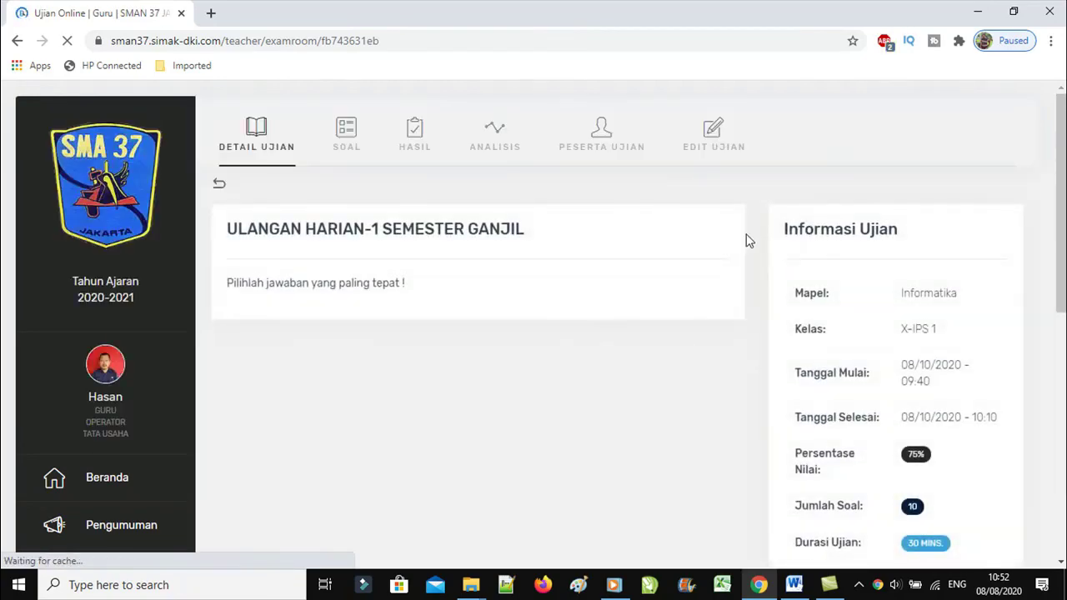
left_click(714, 142)
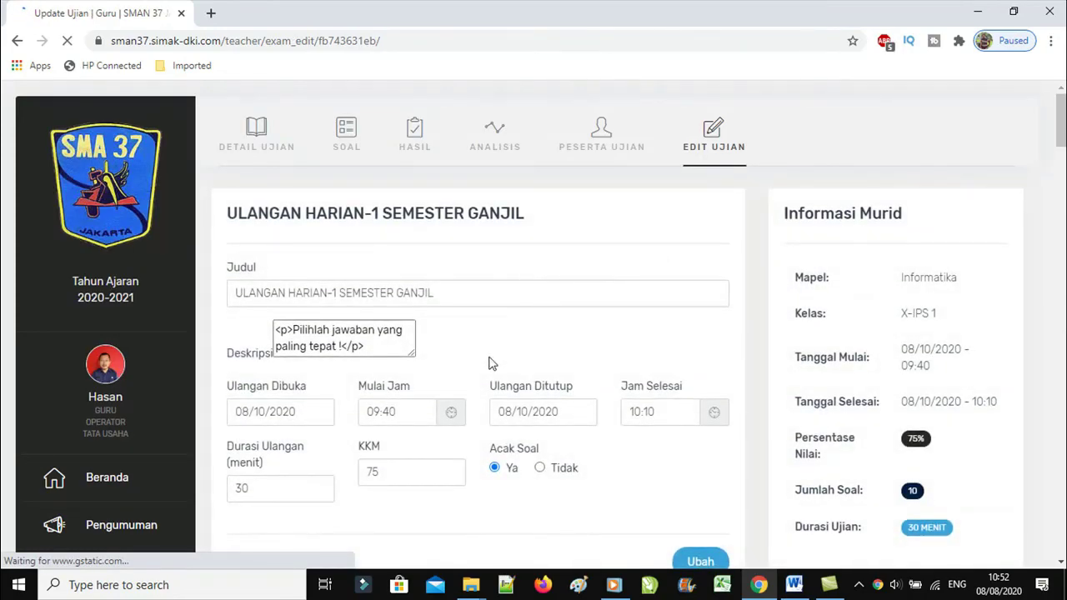
Set the exam's opening date (Ulangan Dibuka) to 08/08/2020 and save the change.
scroll(372, 474, "down", 2)
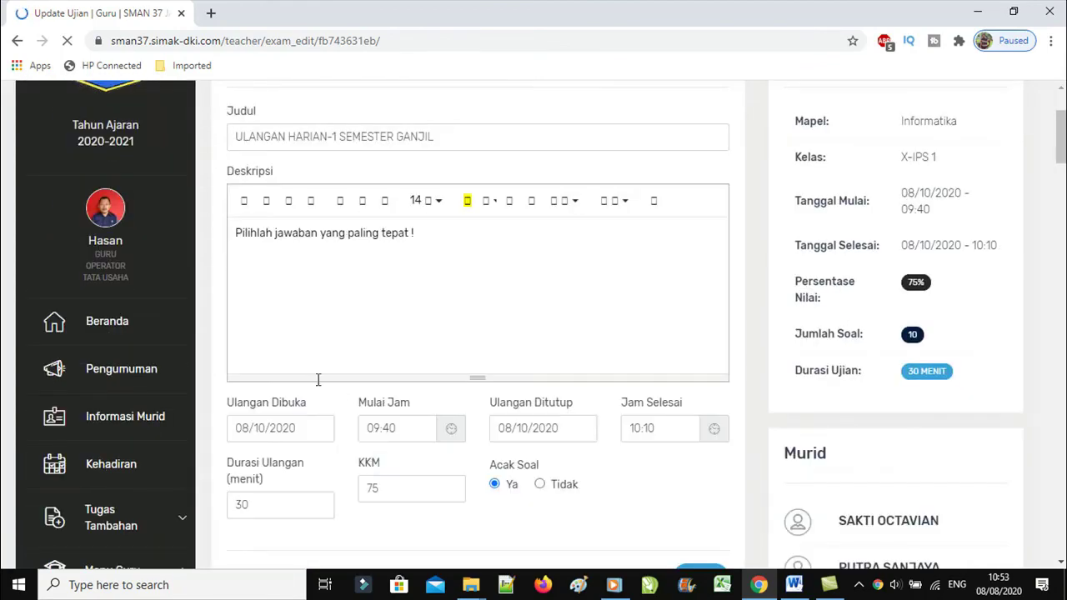
scroll(320, 383, "down", 2)
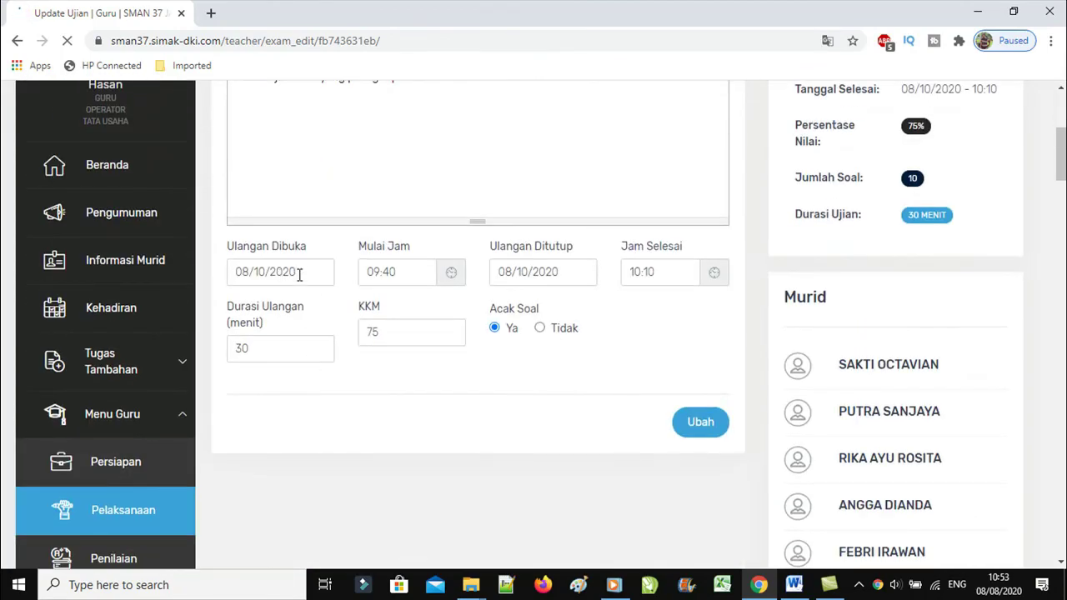
left_click(301, 274)
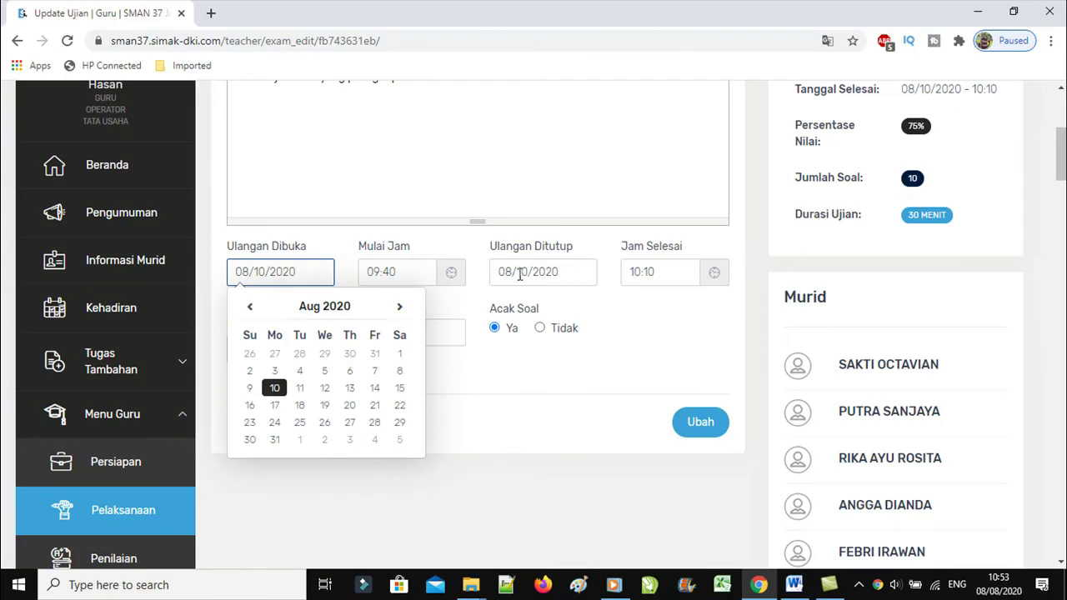
left_click(399, 375)
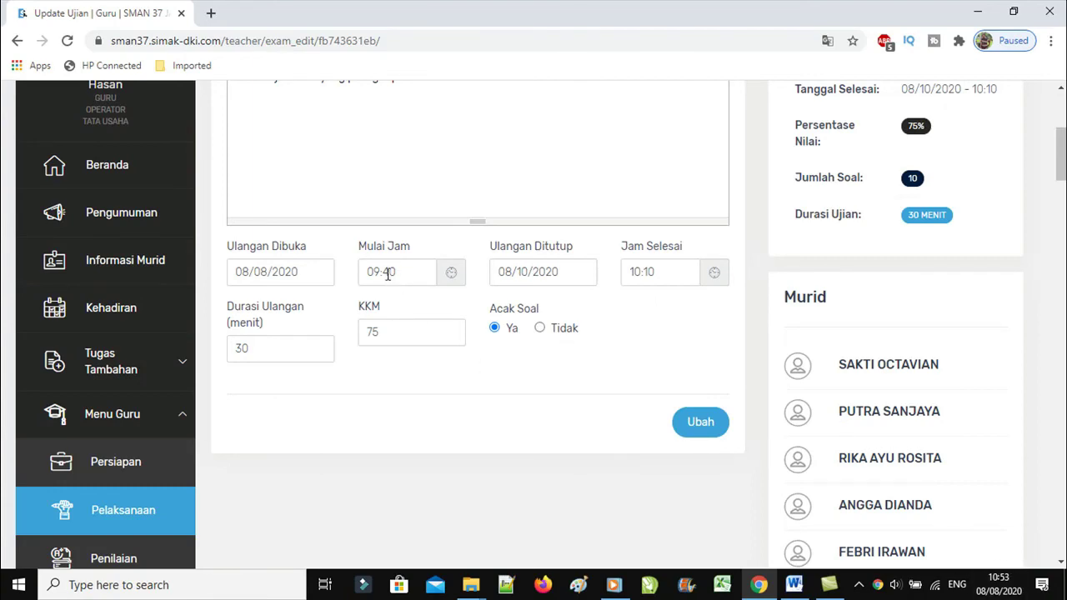
left_click(690, 426)
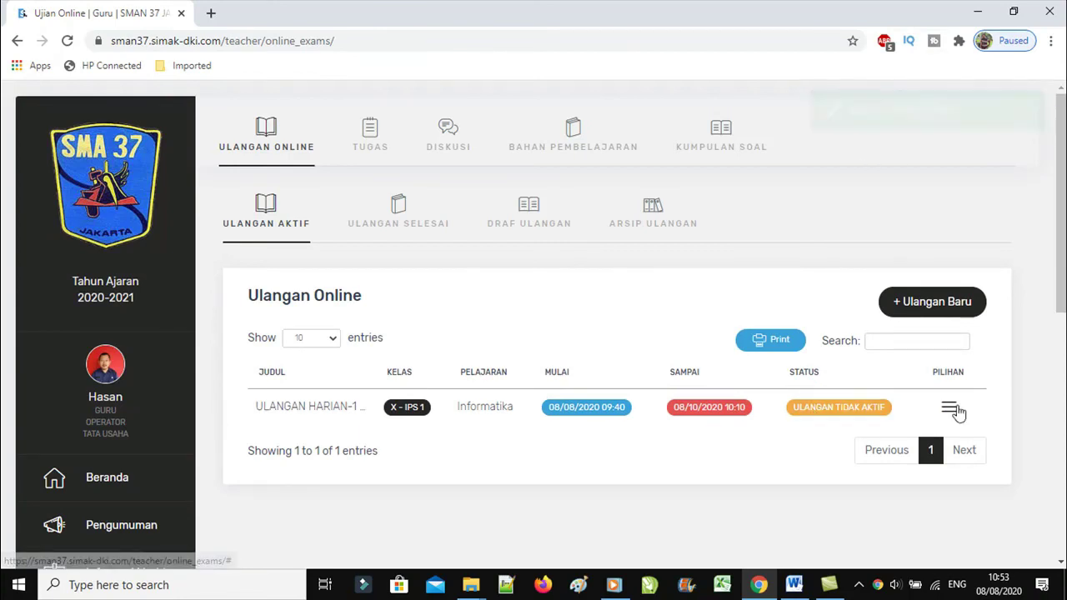
Activate the X - IPS 1 ULANGAN HARIAN-1 exam from its options in the active exams list.
left_click(949, 411)
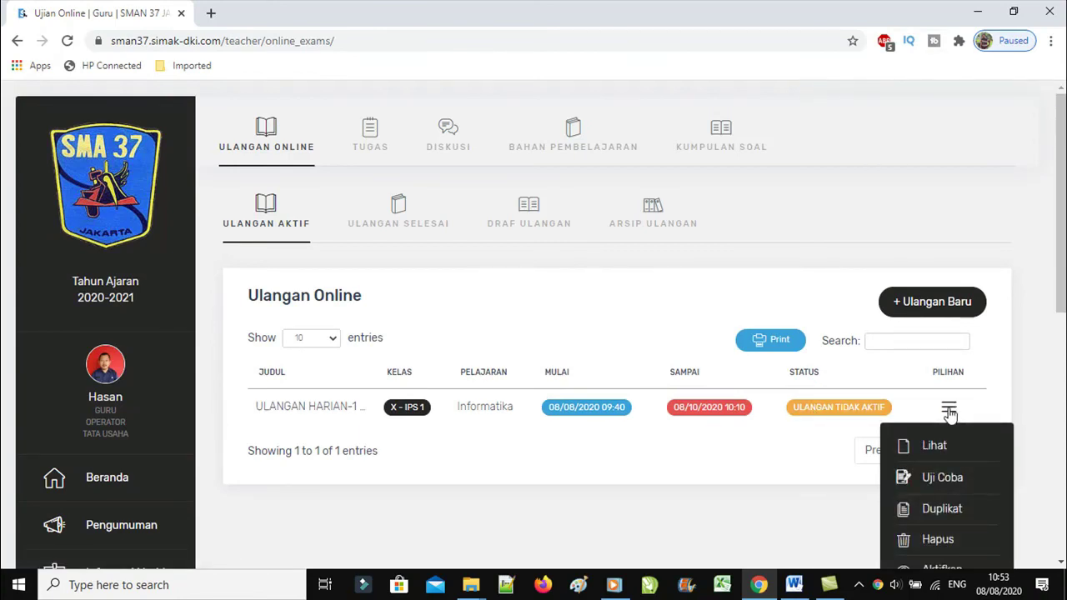
scroll(961, 475, "down", 1)
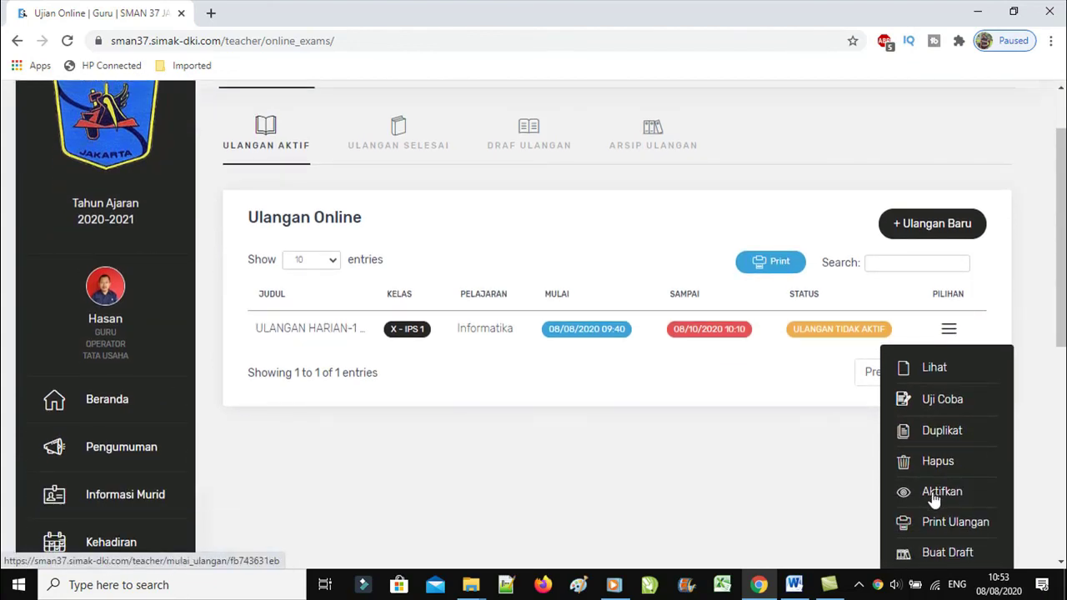
left_click(564, 400)
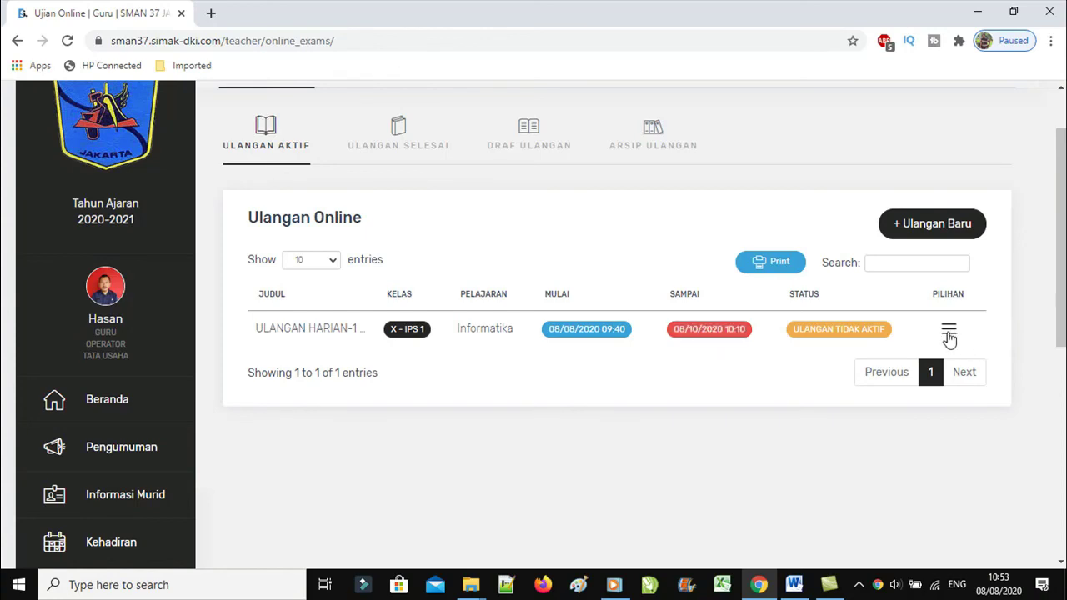
left_click(949, 333)
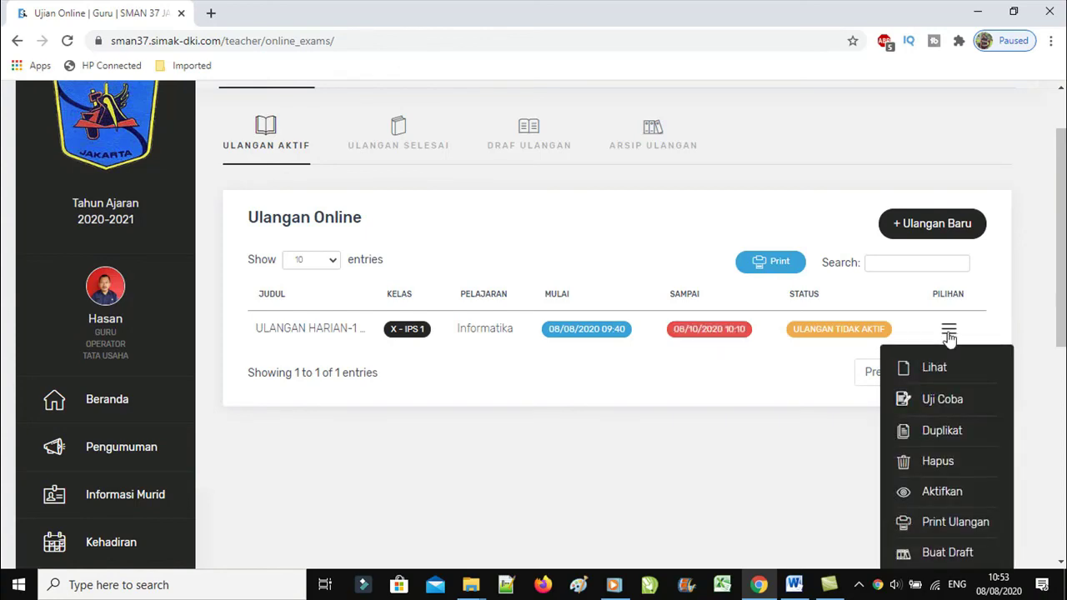
left_click(939, 500)
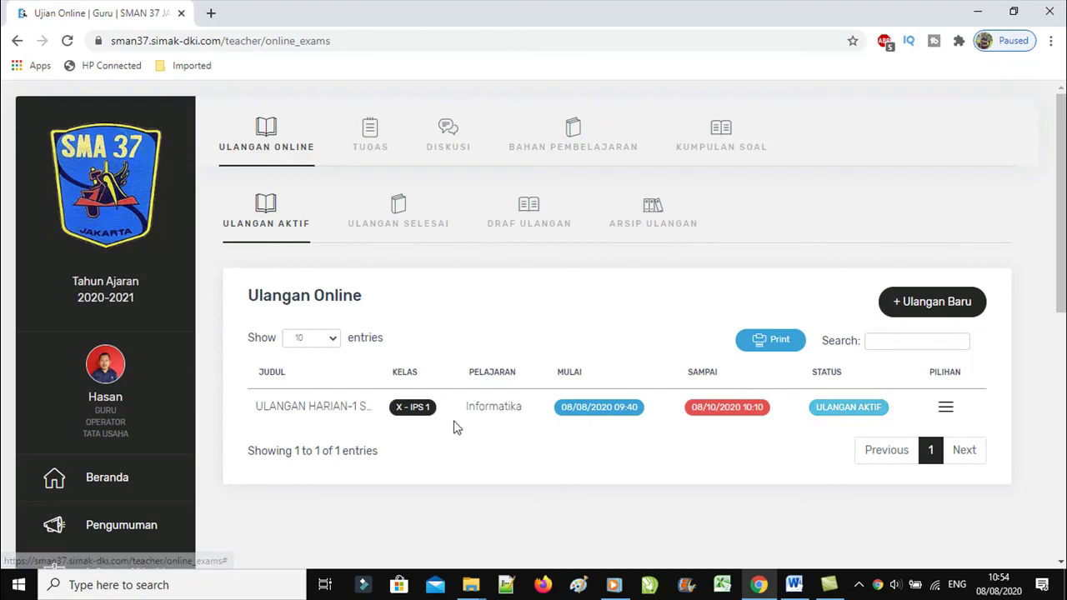
Duplicate the X - IPS 1 exam and open the unassigned copy for editing.
left_click(945, 410)
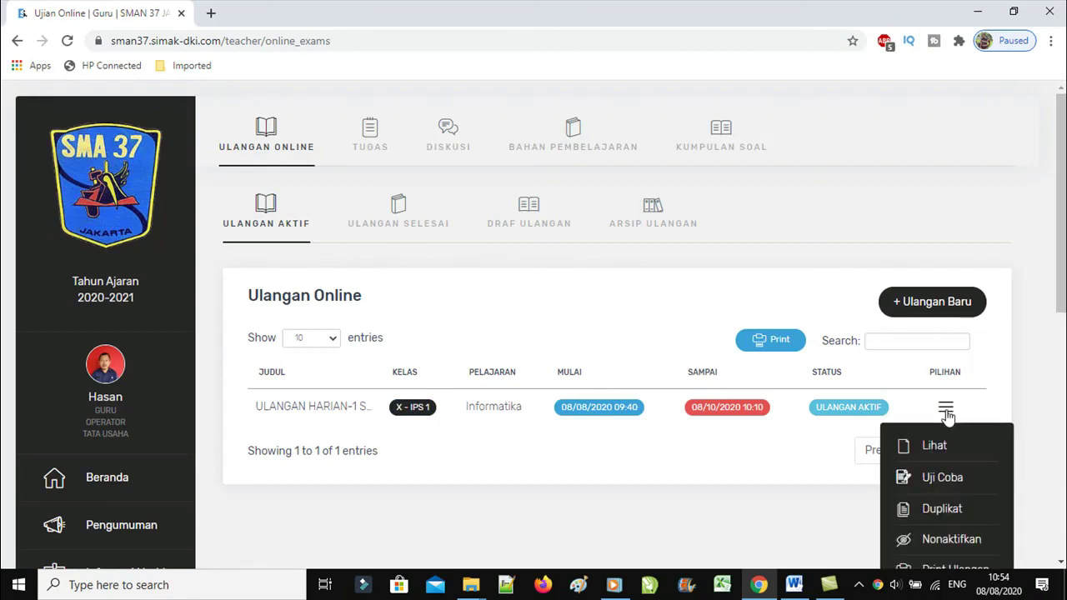
left_click(927, 511)
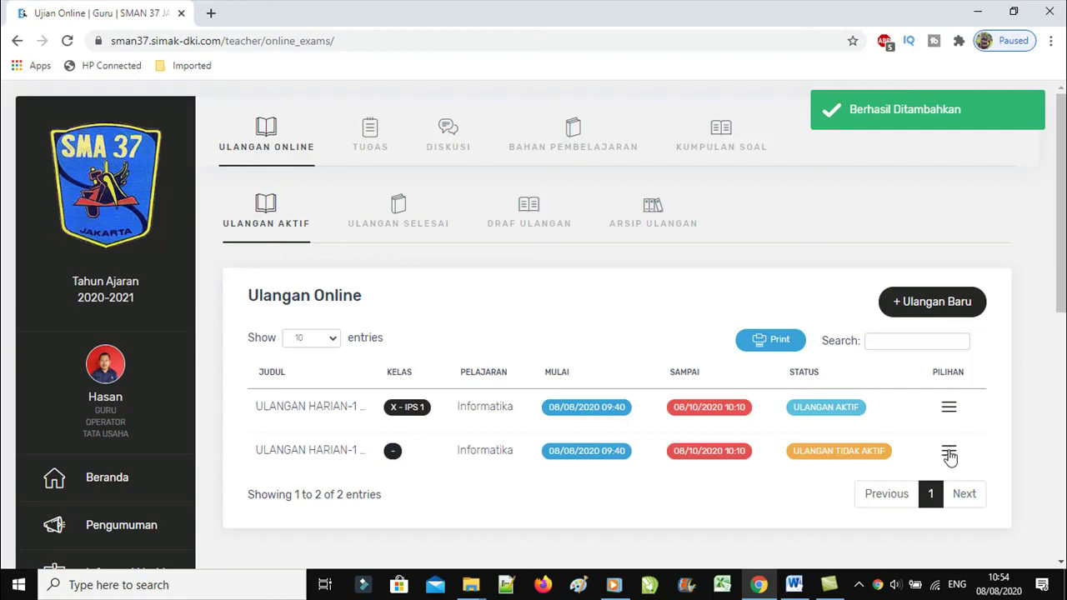
left_click(948, 454)
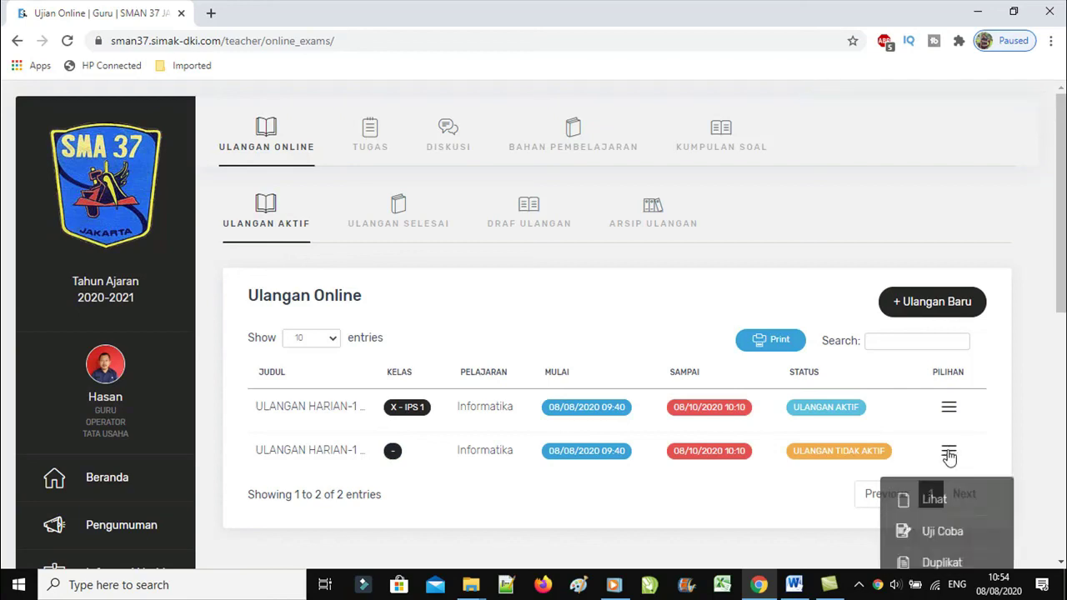
left_click(934, 491)
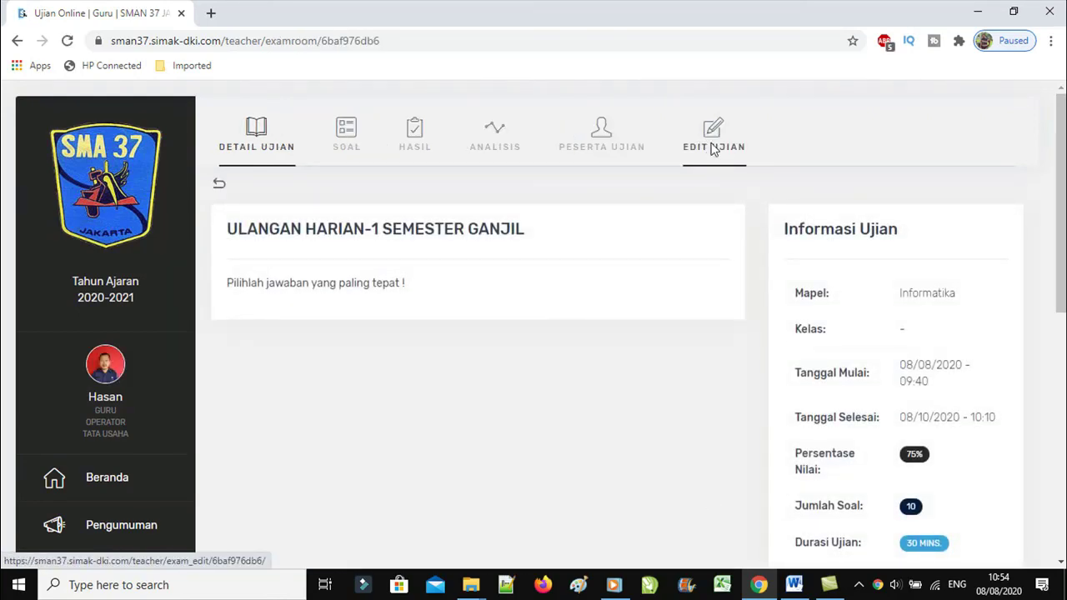
left_click(713, 147)
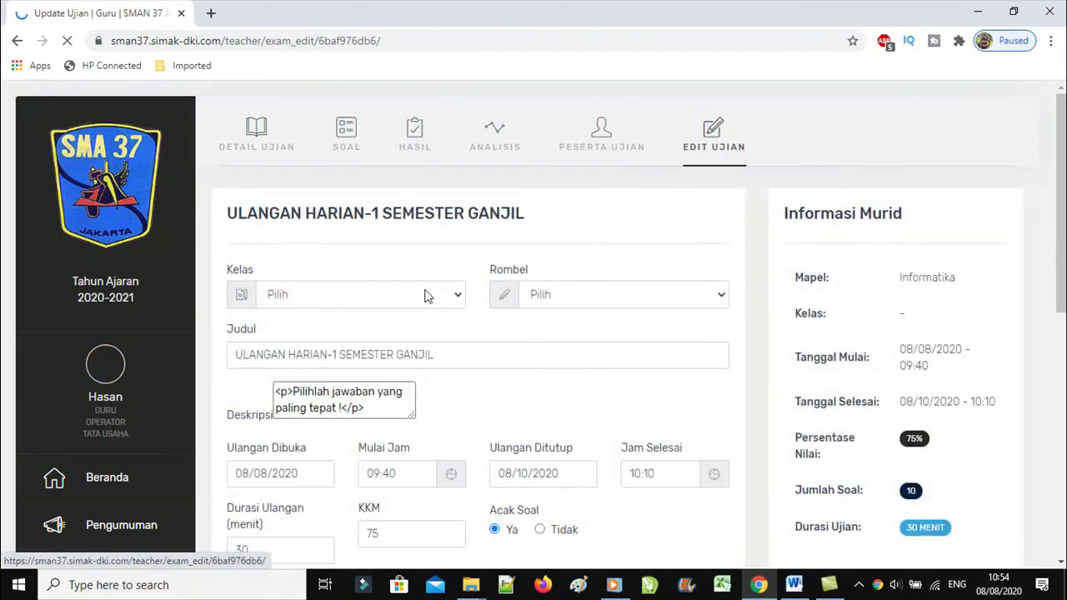
Assign the duplicated exam to Kelas X and Rombel IPS 2, and save the update.
left_click(279, 300)
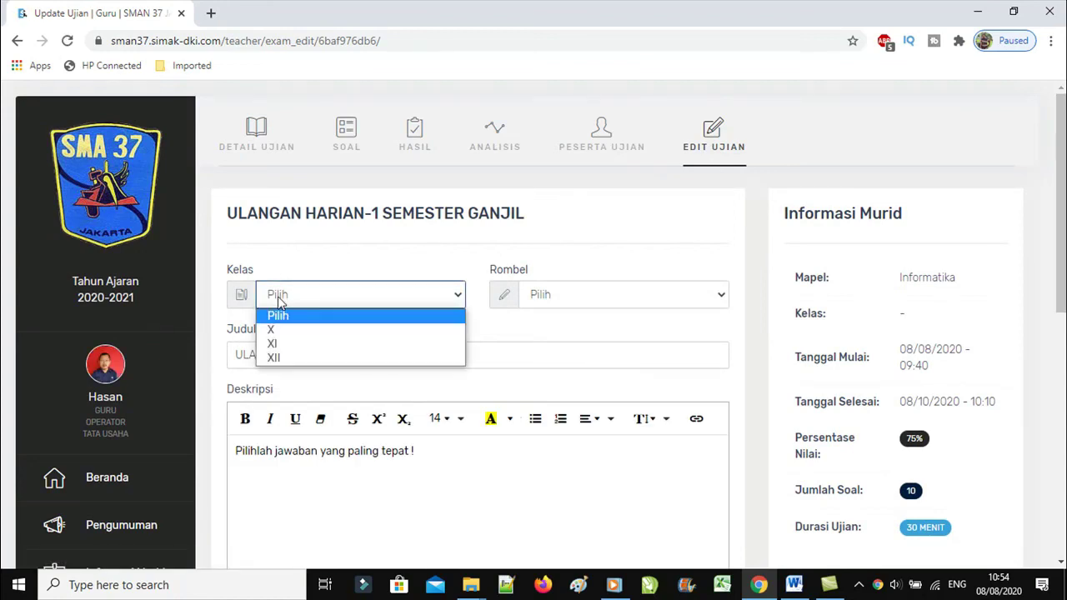
left_click(279, 330)
left_click(572, 301)
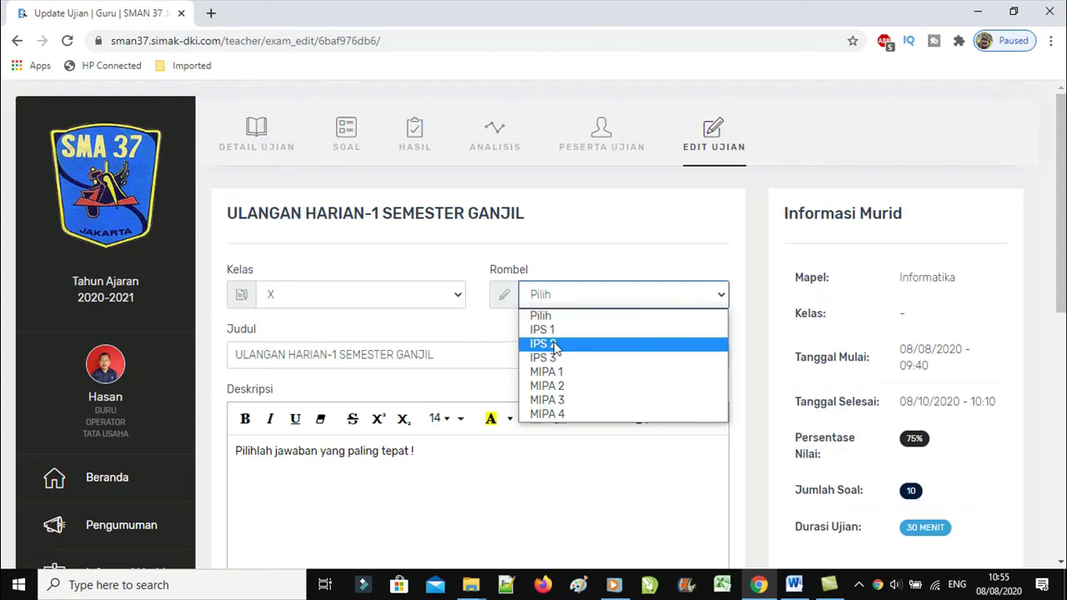
left_click(557, 345)
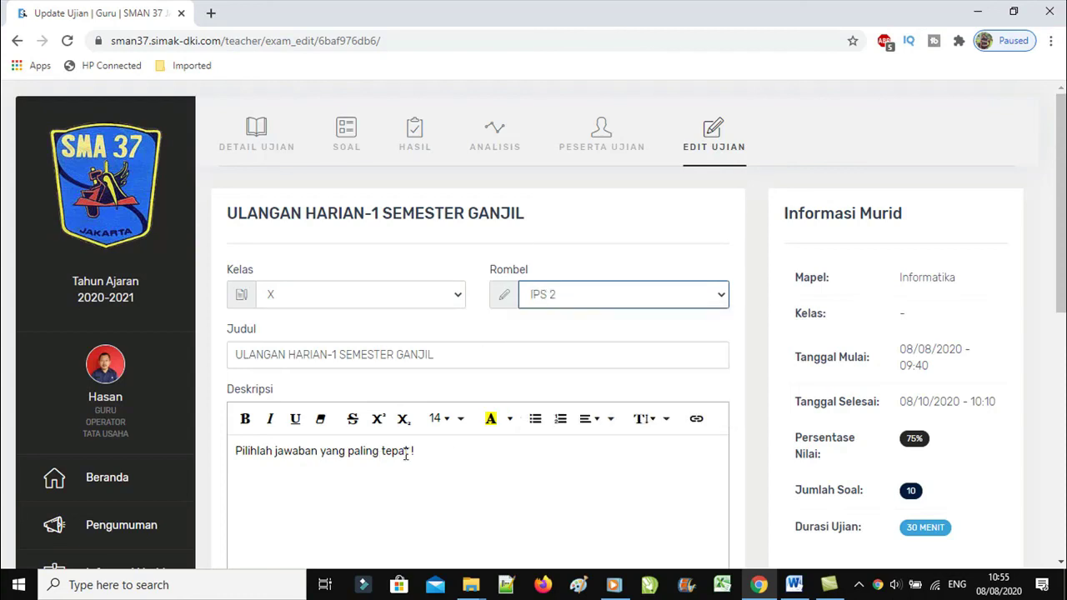
scroll(453, 386, "down", 4)
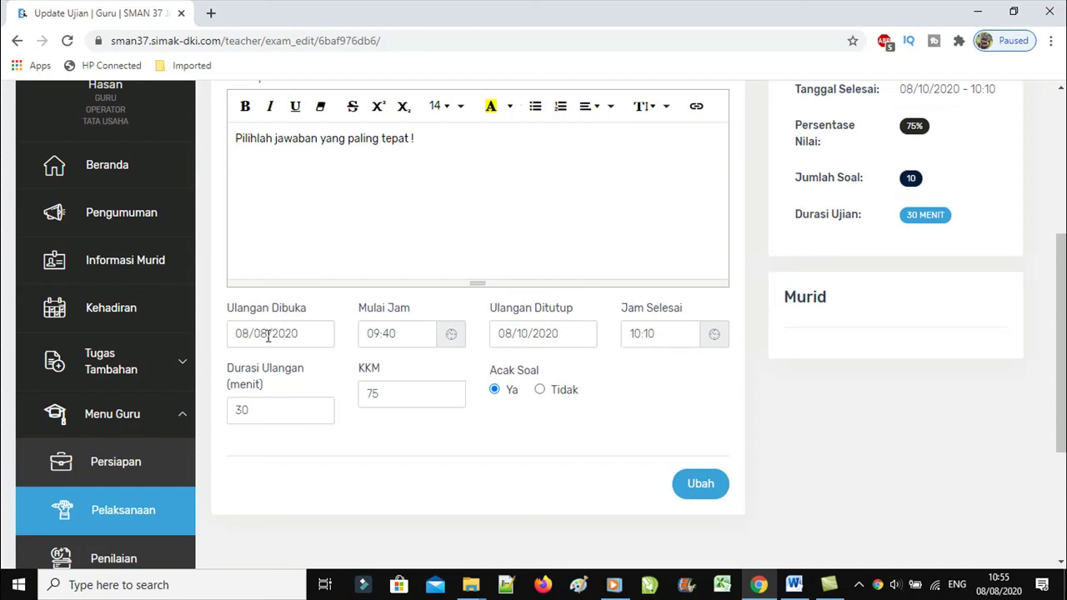
left_click(695, 492)
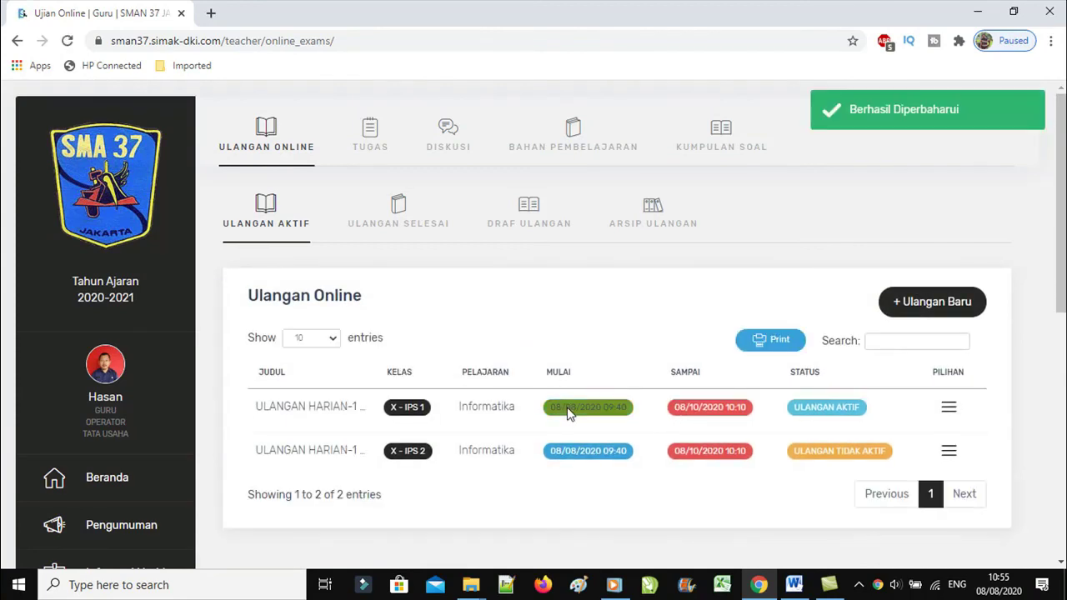
Activate the X - IPS 2 ULANGAN HARIAN-1 exam from its options.
left_click(949, 455)
scroll(960, 486, "down", 3)
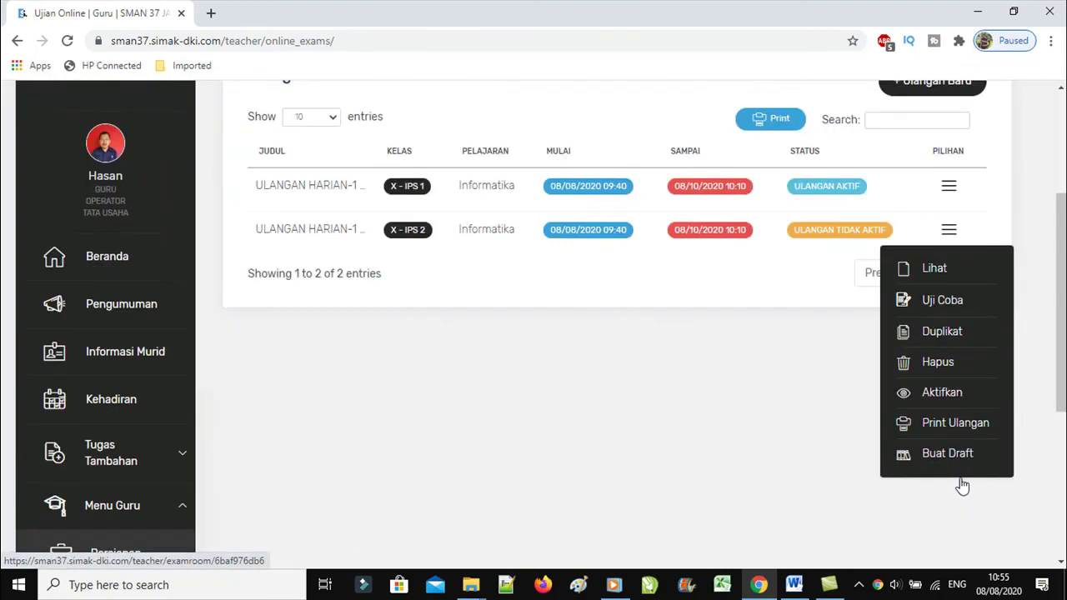
left_click(963, 486)
left_click(949, 219)
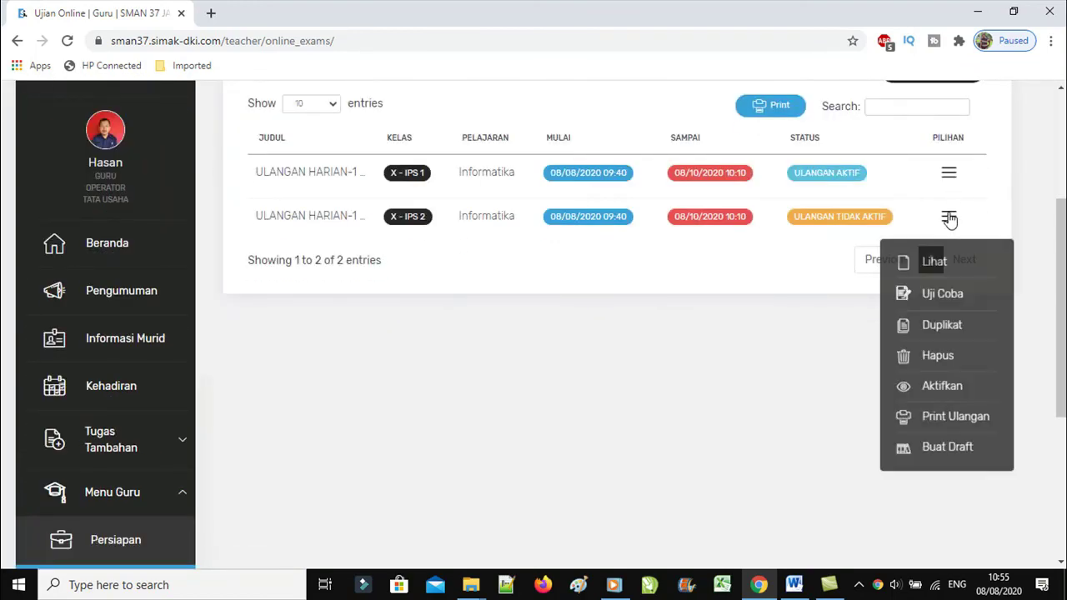
left_click(941, 380)
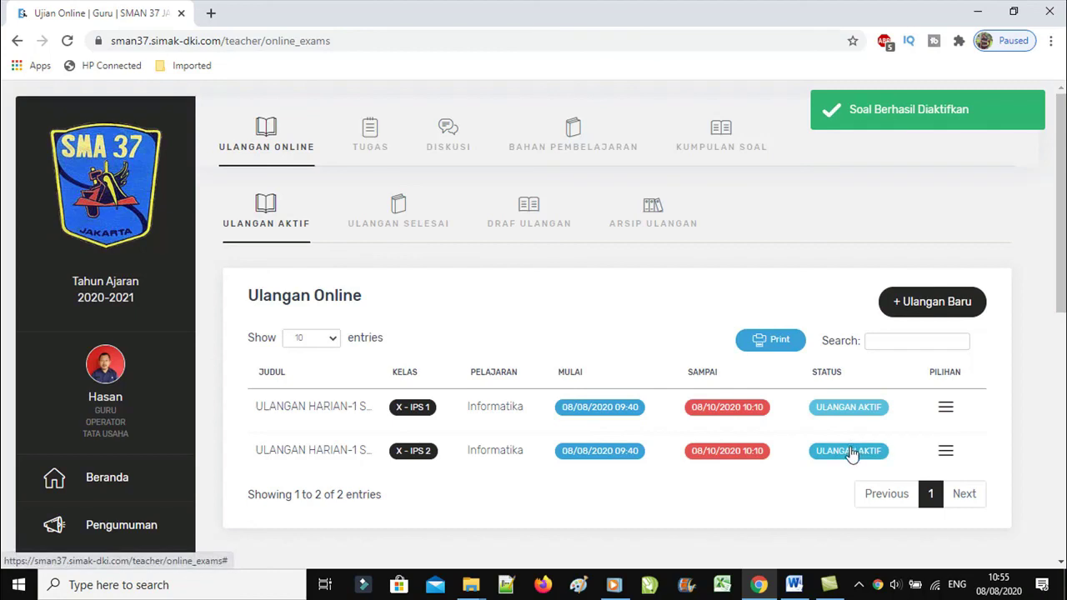
Deactivate the X - IPS 2 exam.
left_click(946, 455)
scroll(949, 457, "down", 2)
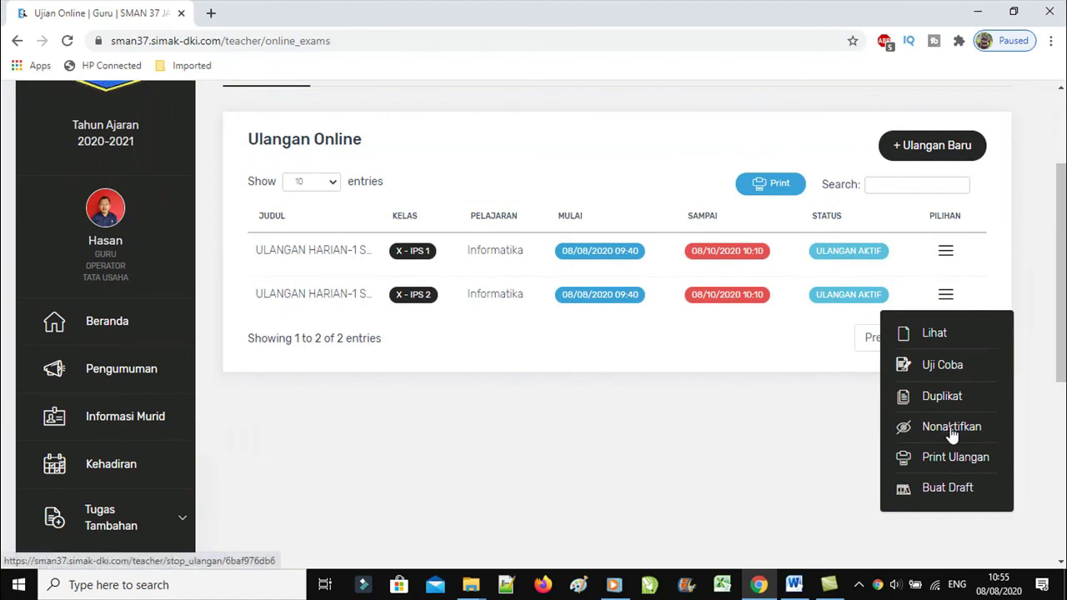
left_click(951, 429)
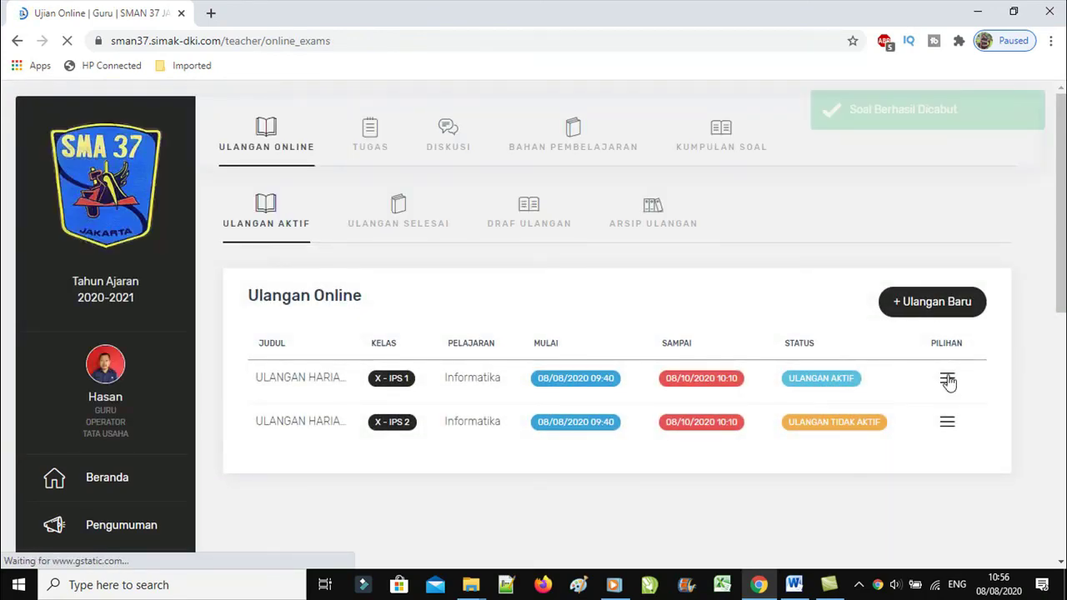
Deactivate the X - IPS 1 exam.
left_click(948, 408)
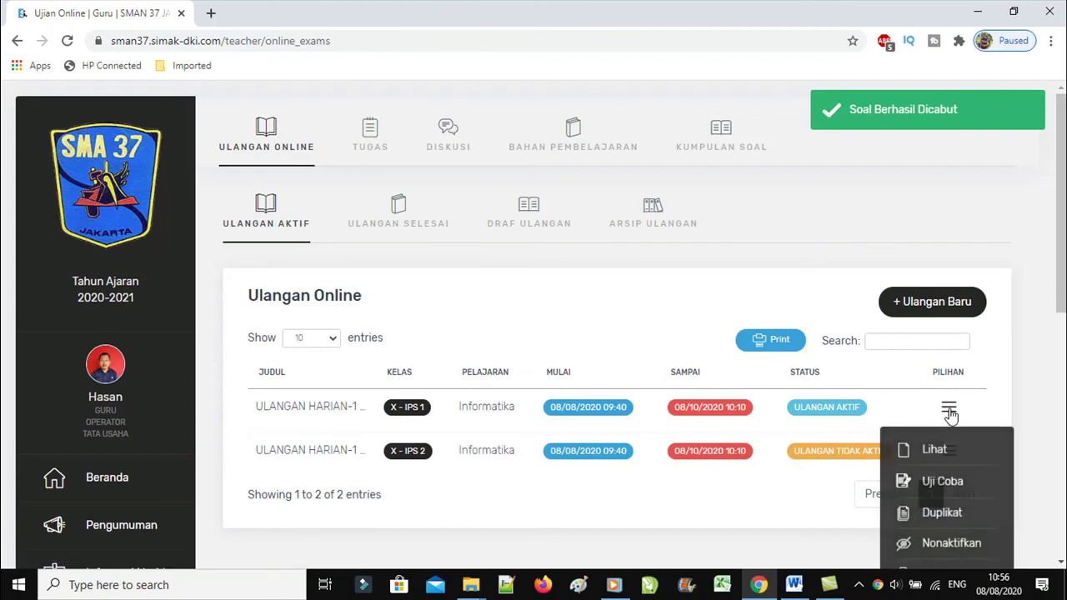
scroll(955, 527, "down", 1)
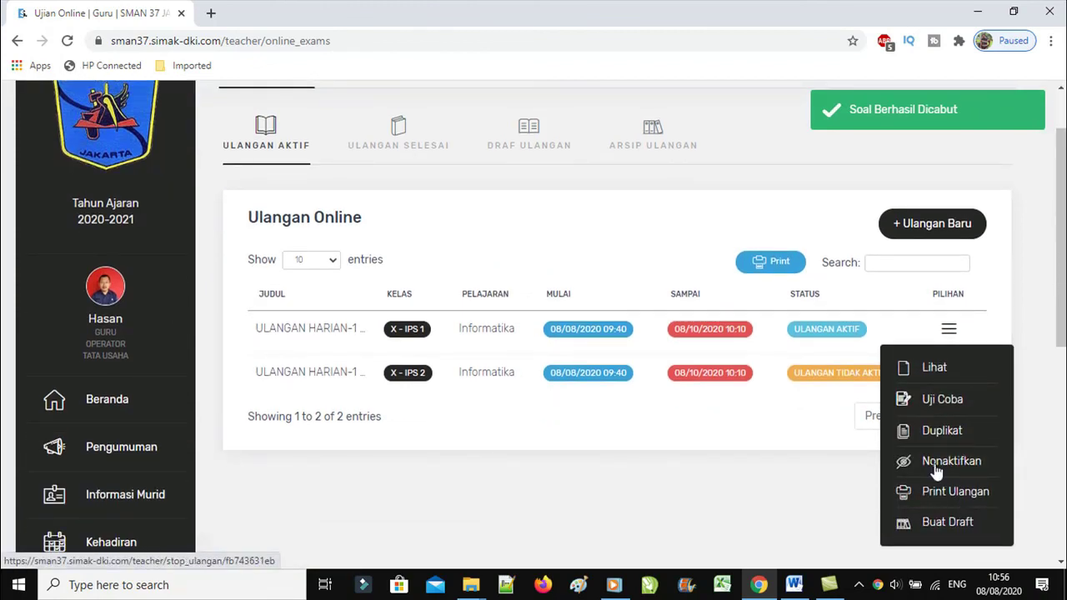
left_click(934, 466)
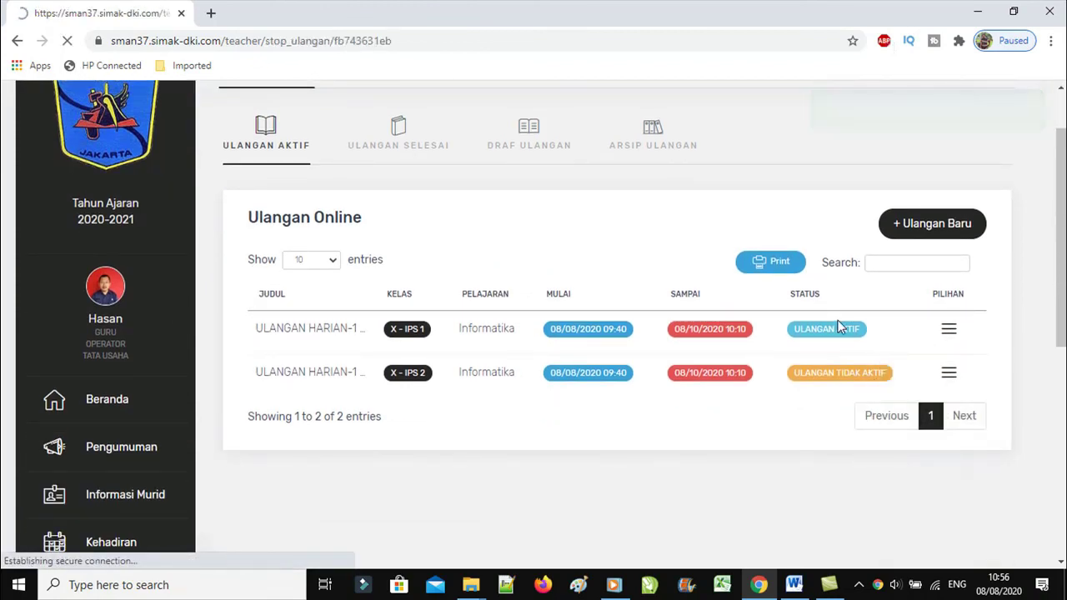